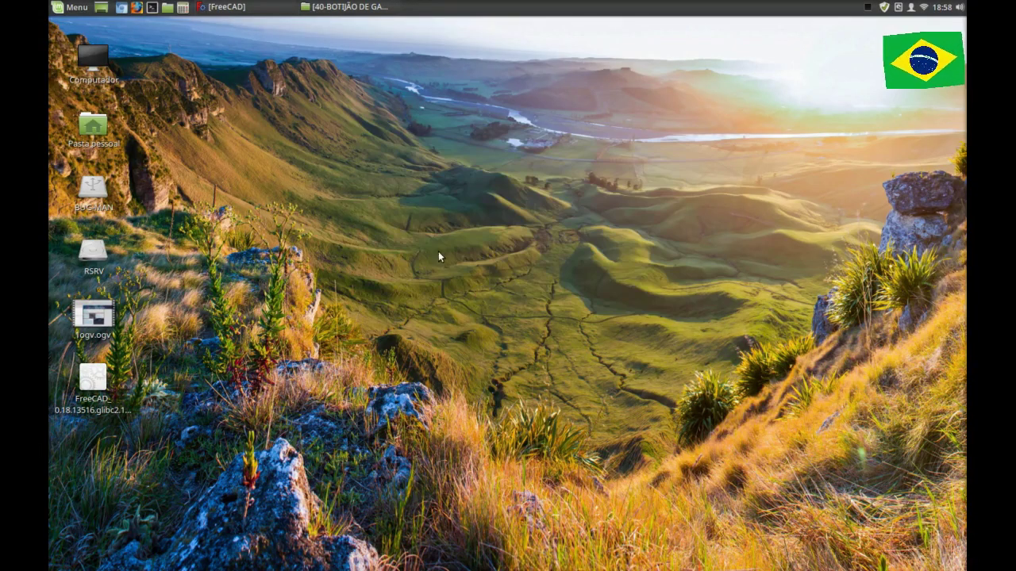
Bring FreeCAD to the front and open BOTIJÃO - 1.fcstd from the file dialog.
click(244, 8)
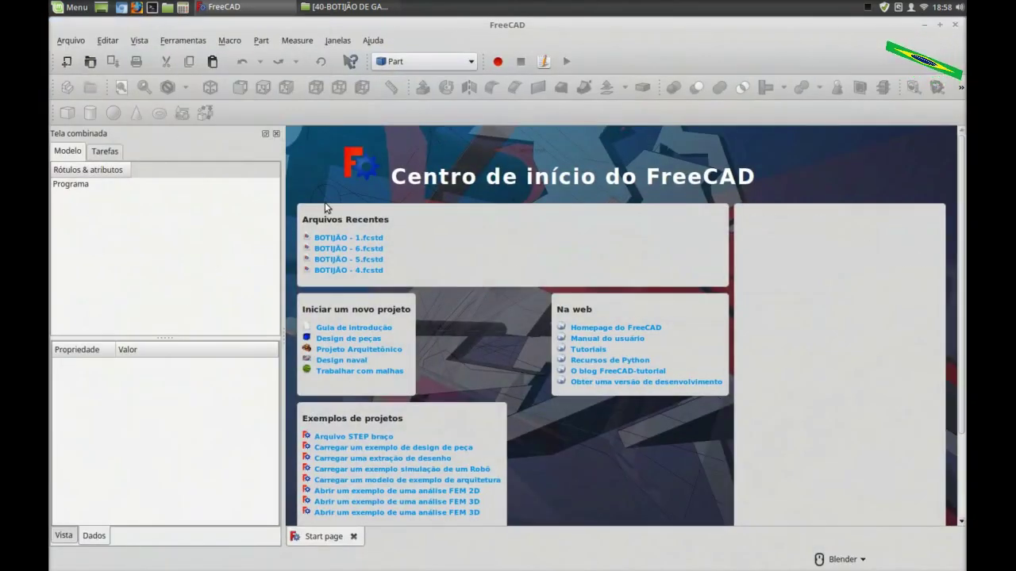
click(85, 62)
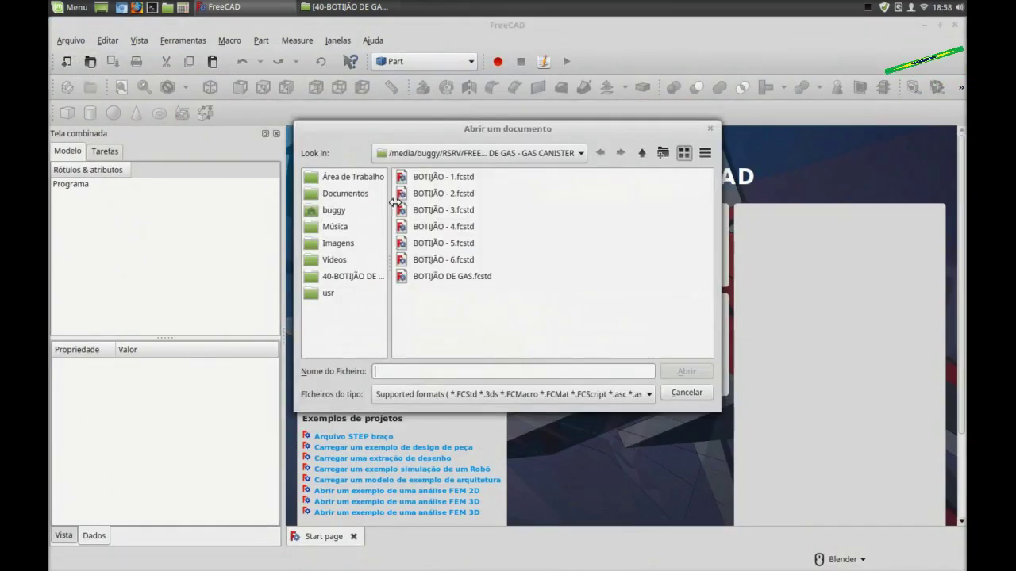
click(434, 180)
click(698, 371)
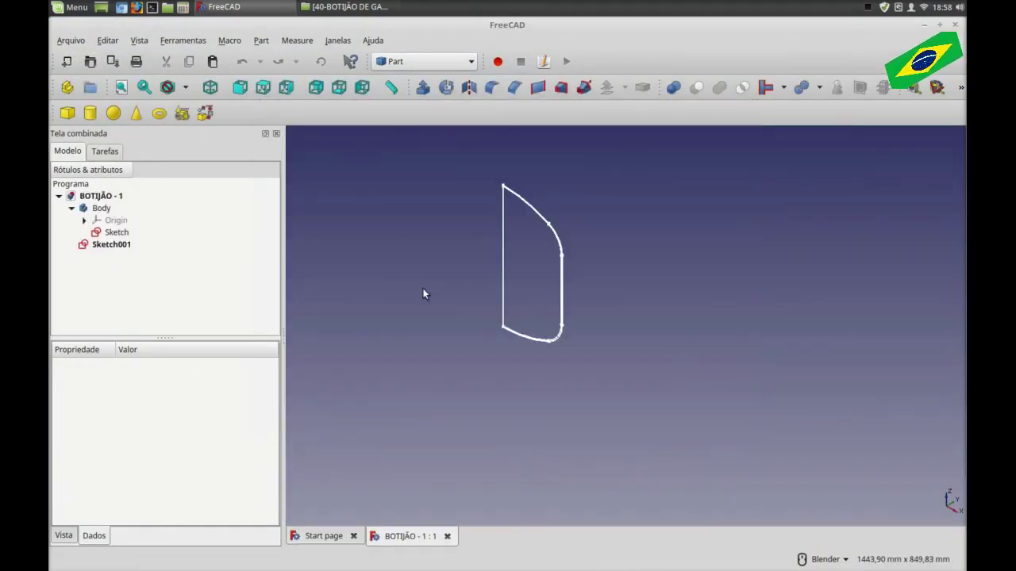
In Sketch, move the 71.2 mm radius, slanted and 108.4 mm labels apart, then close it.
double_click(117, 233)
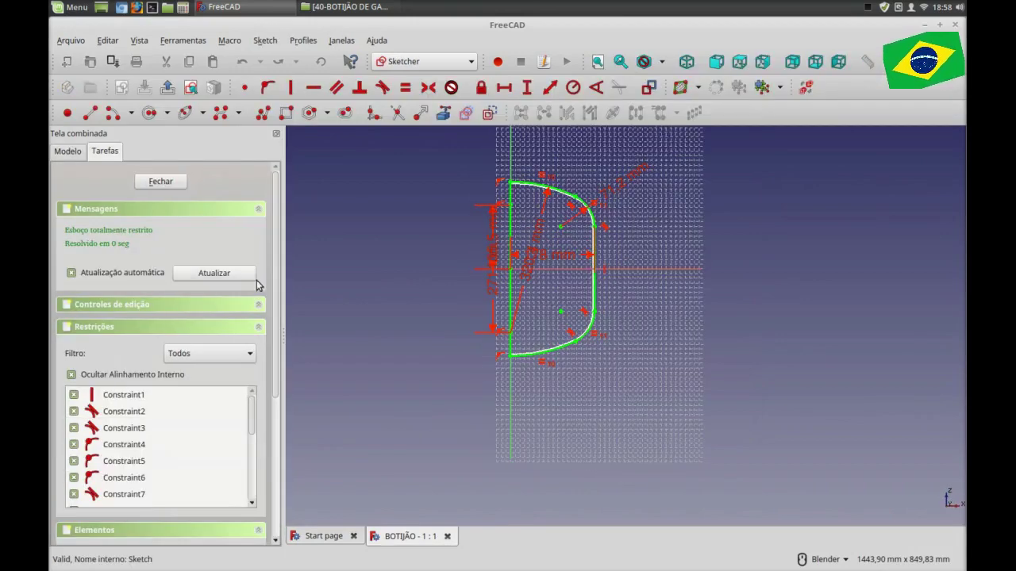
drag(616, 193, 575, 228)
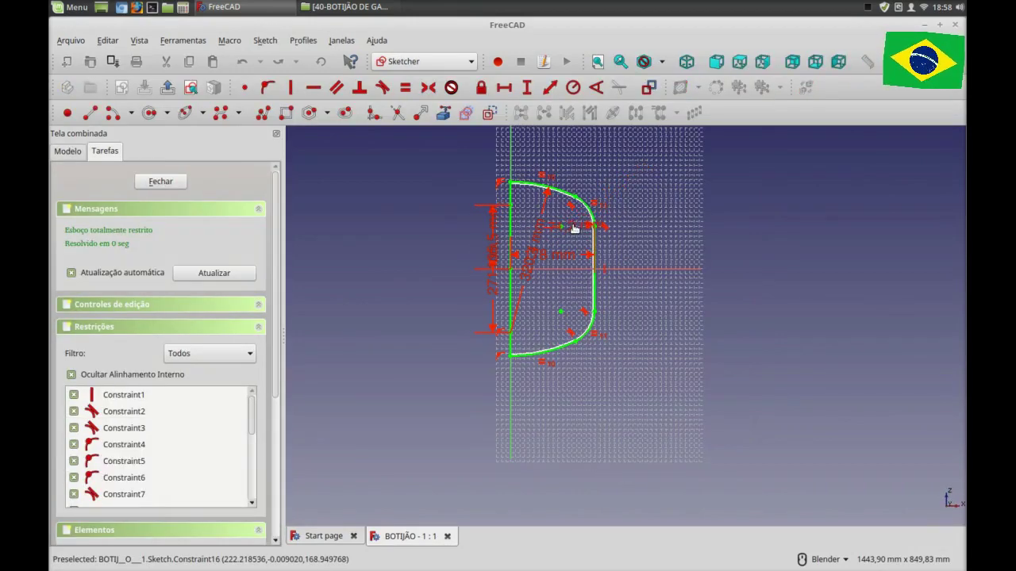
scroll(579, 213, up, 5)
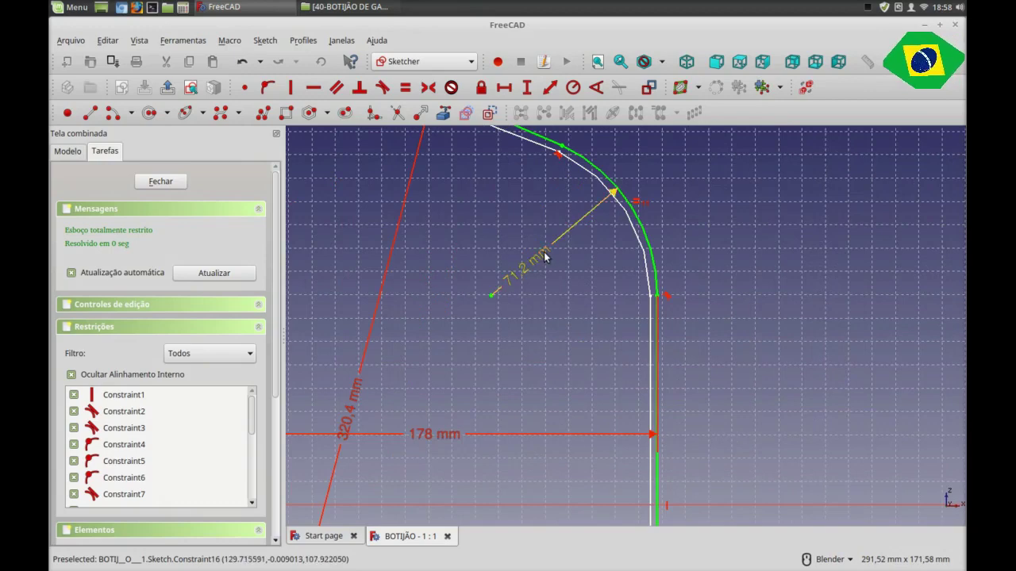
scroll(640, 272, down, 5)
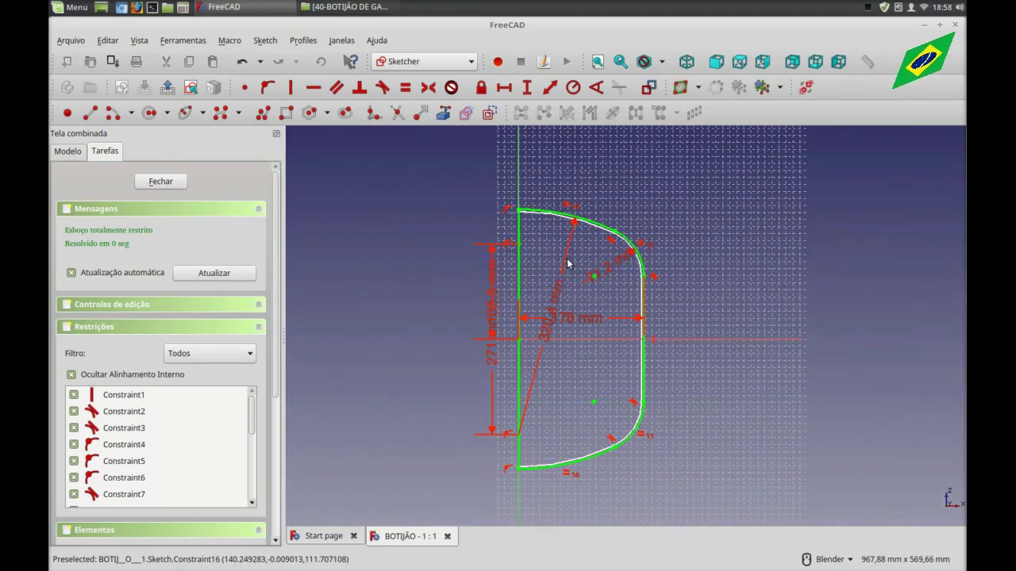
drag(566, 265, 554, 277)
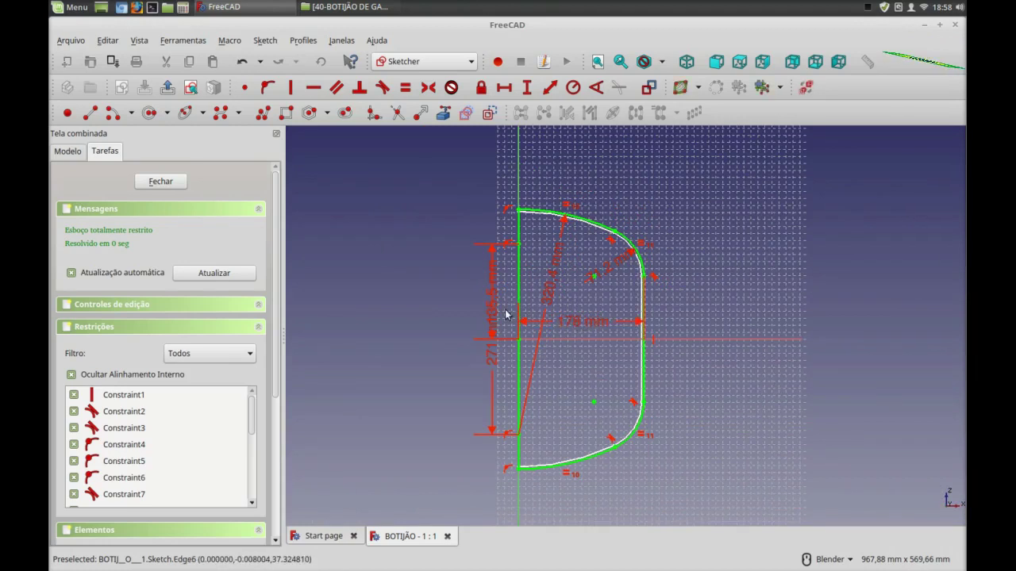
mouse_move(495, 311)
mouse_down()
mouse_move(509, 312)
mouse_move(451, 325)
mouse_move(476, 316)
mouse_move(443, 305)
mouse_up()
click(160, 181)
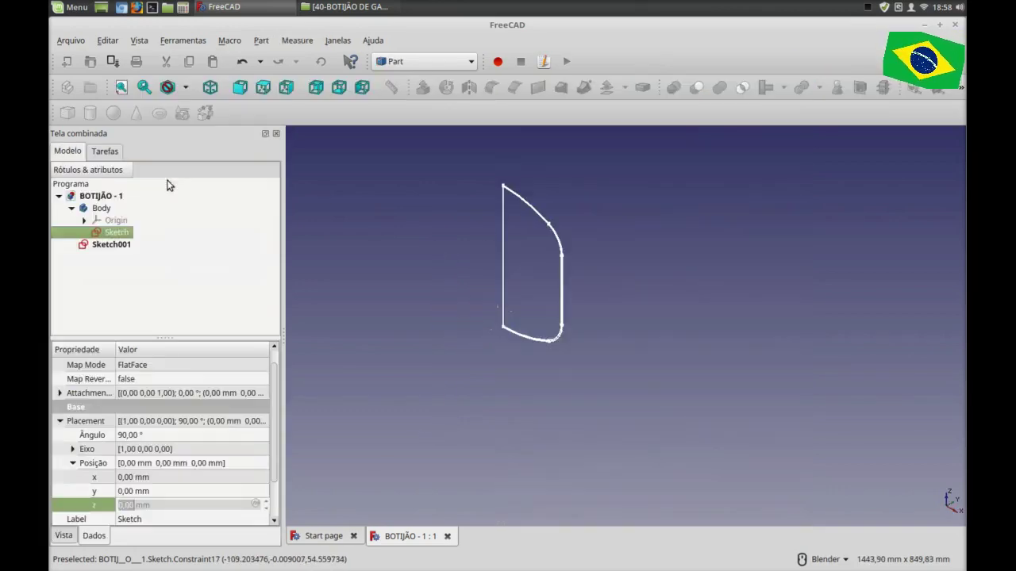
In Sketch001, move the 271 mm, small vertical, diagonal and radius labels, then close it.
double_click(111, 245)
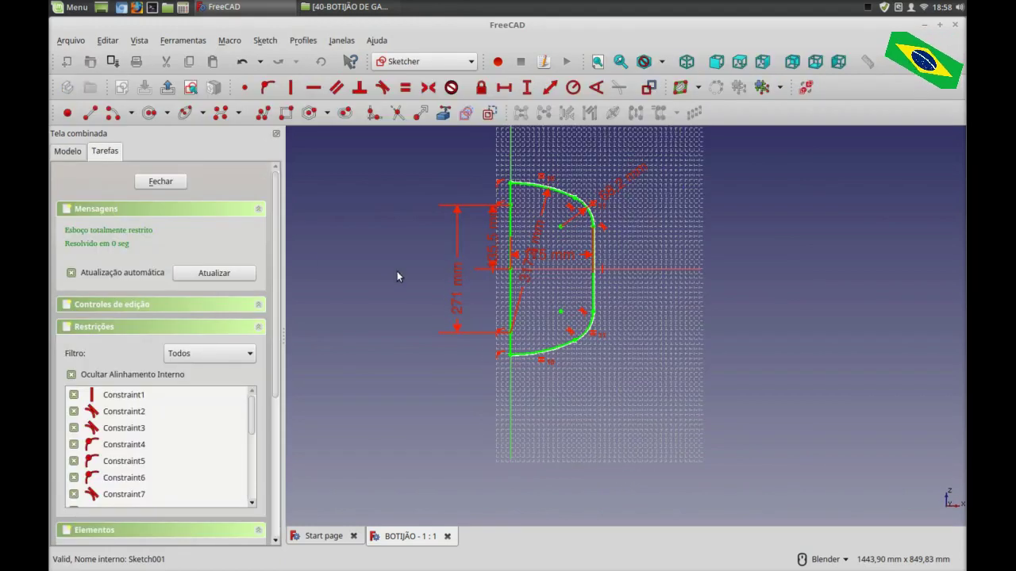
drag(457, 279, 441, 274)
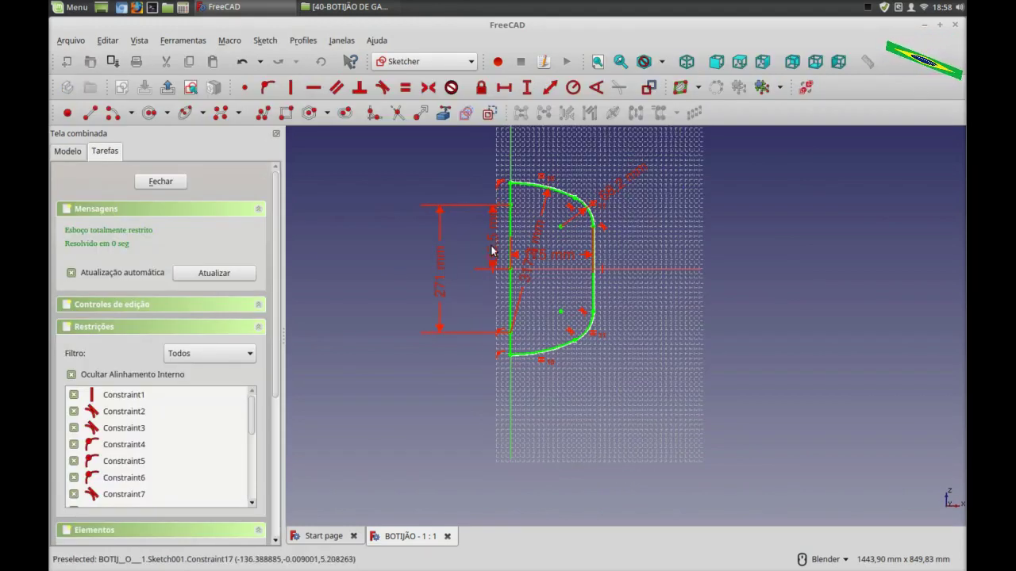
drag(492, 250, 473, 241)
mouse_move(544, 237)
mouse_down()
mouse_move(515, 236)
mouse_move(550, 300)
mouse_up()
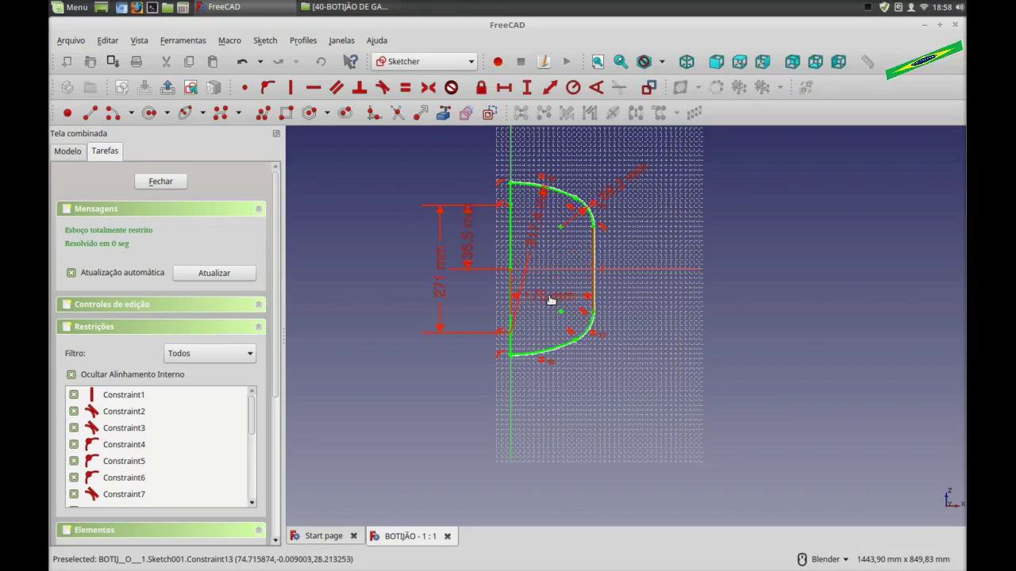
drag(608, 206, 608, 187)
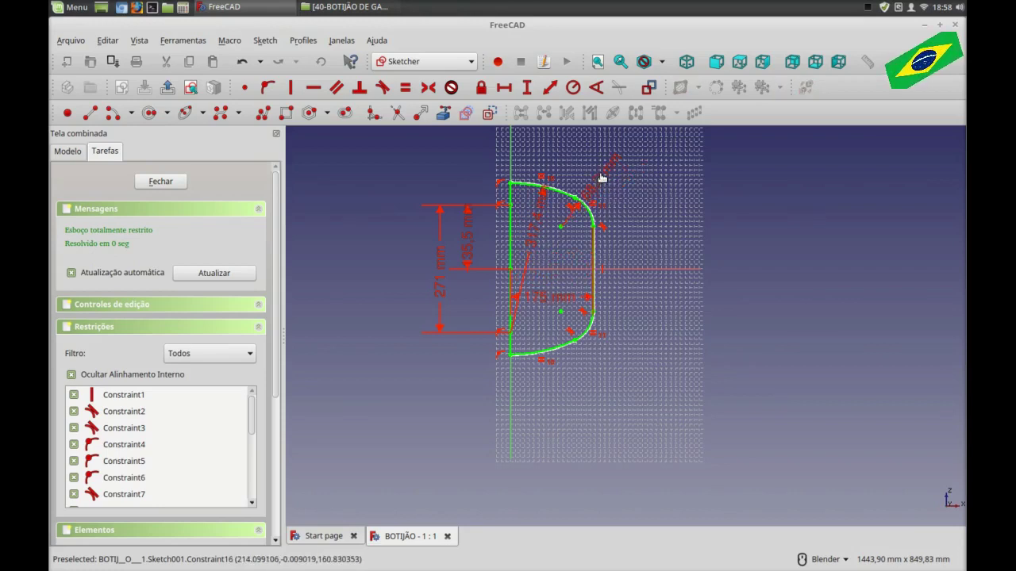
click(160, 181)
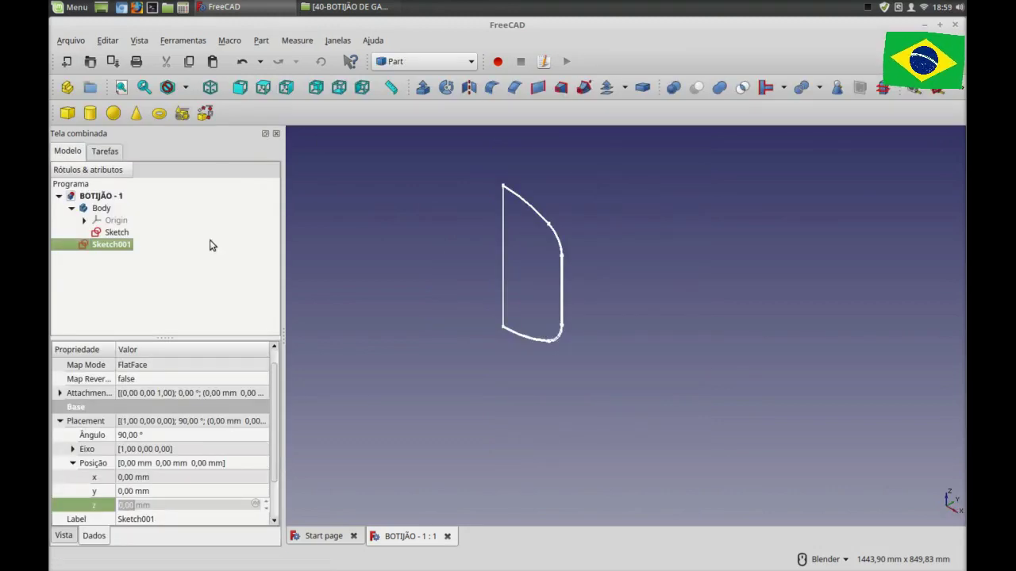
Revolve Sketch and Sketch001 into two separate solids.
click(119, 233)
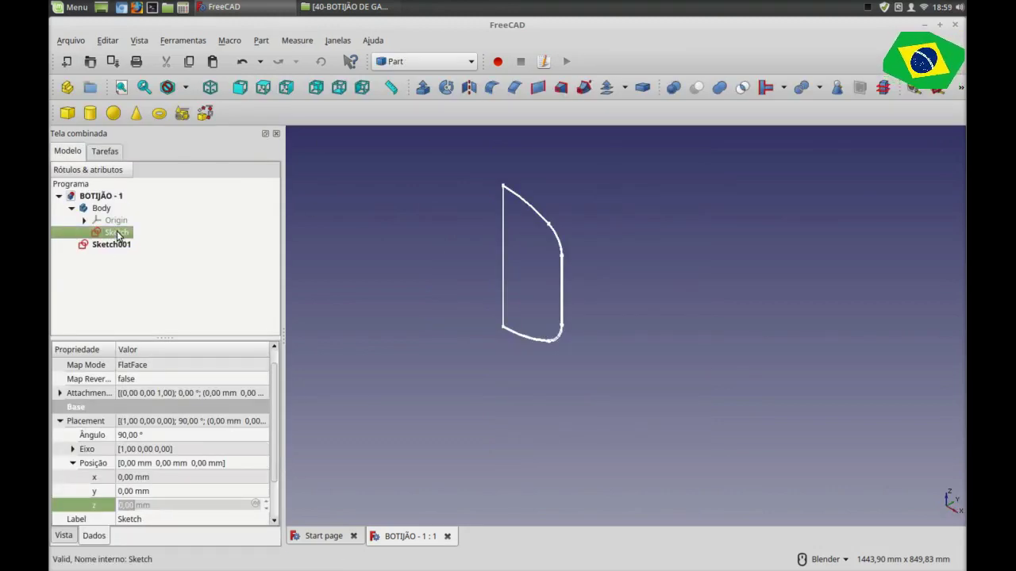
click(446, 89)
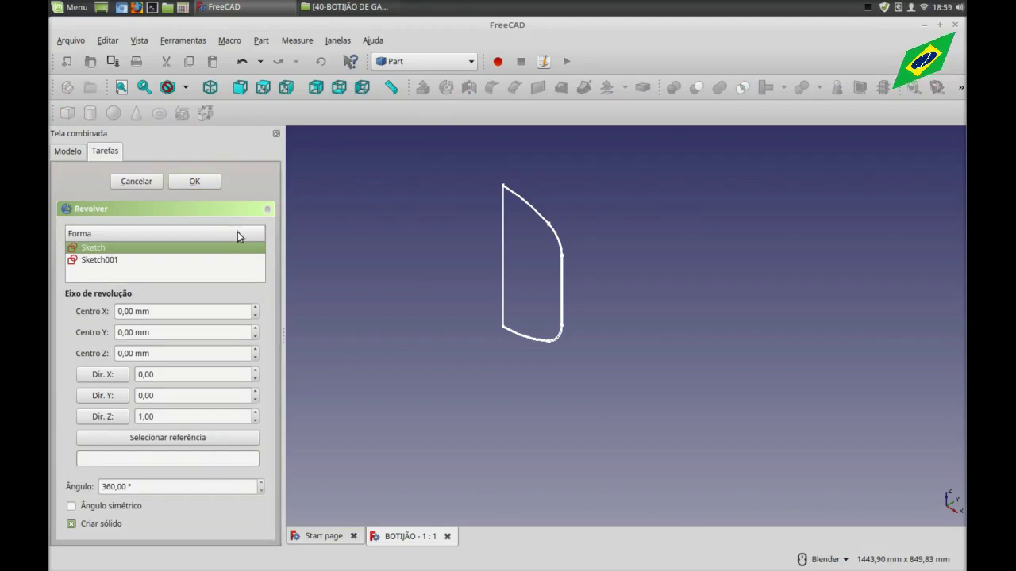
click(196, 181)
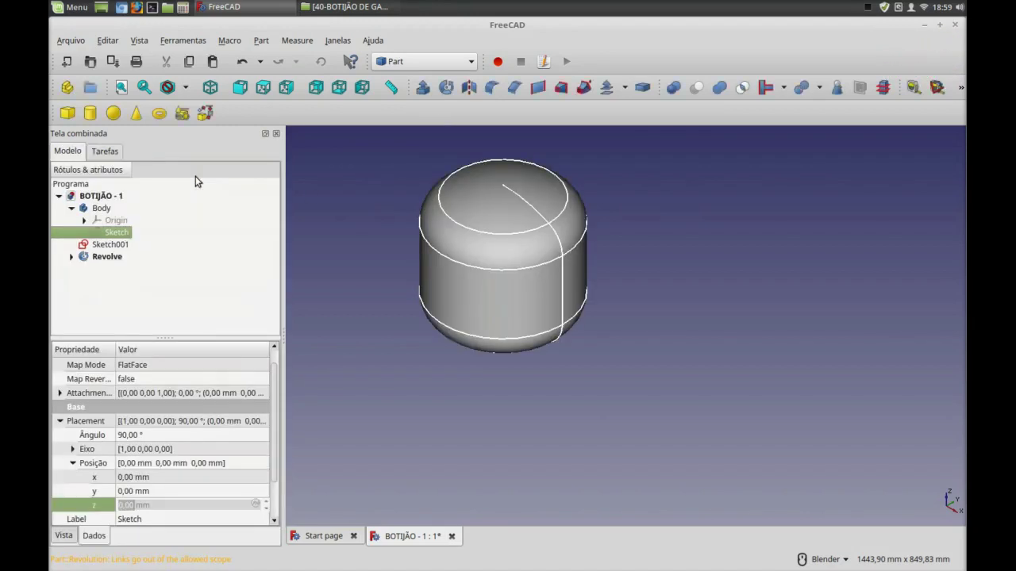
click(115, 246)
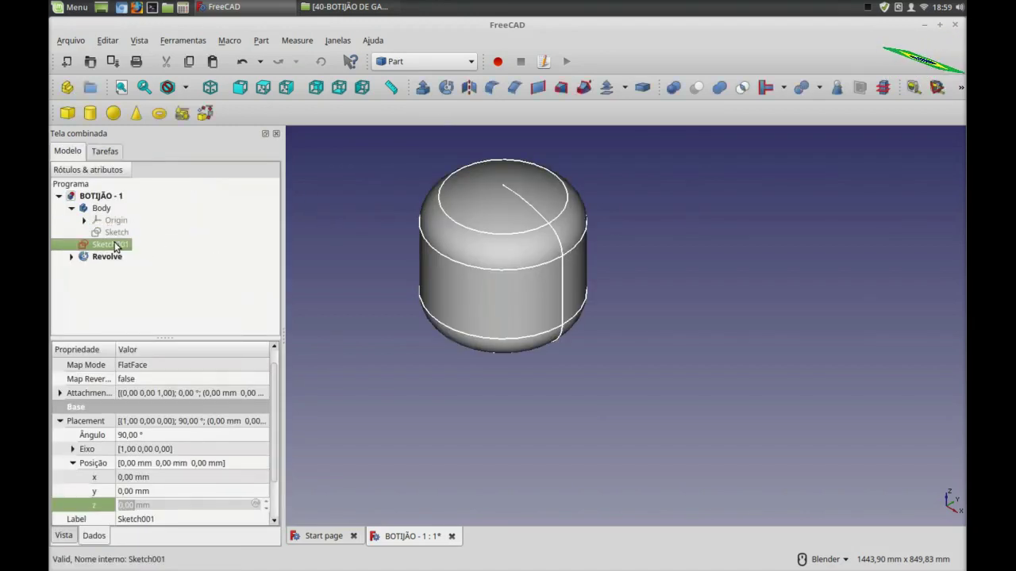
click(445, 87)
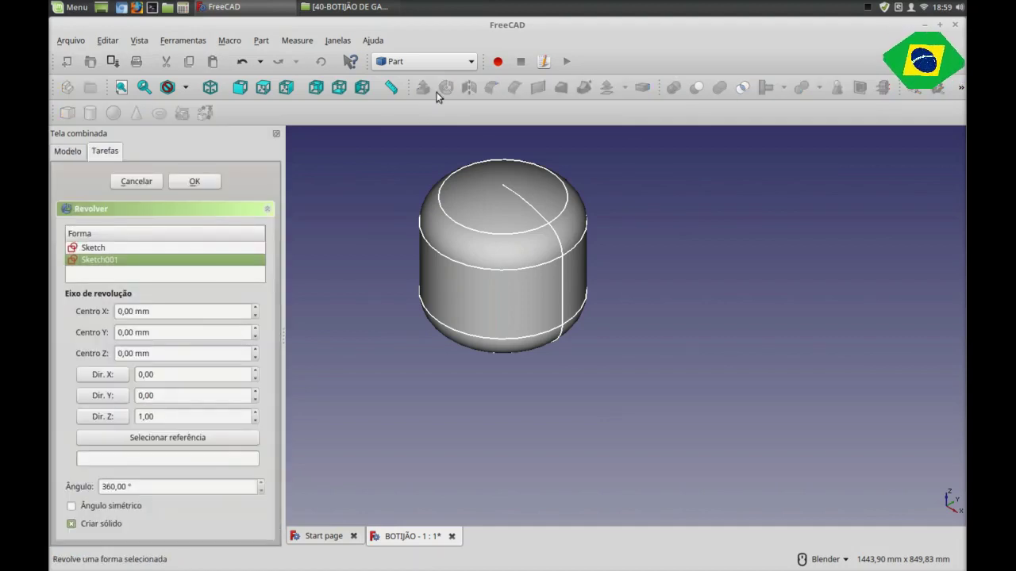
click(196, 181)
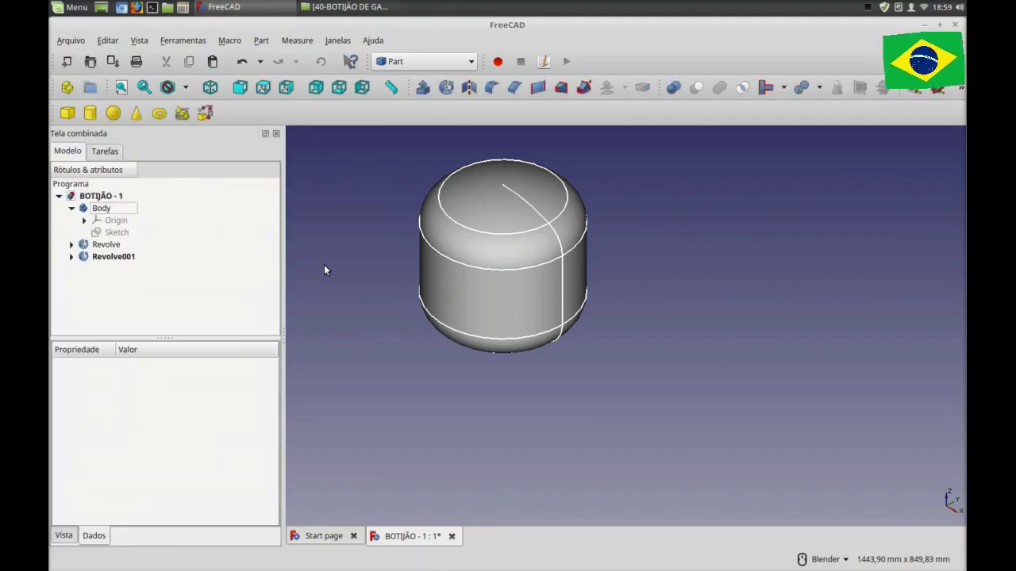
Cut Revolve001 from Revolve and orbit to inspect the resulting canister solid.
click(105, 245)
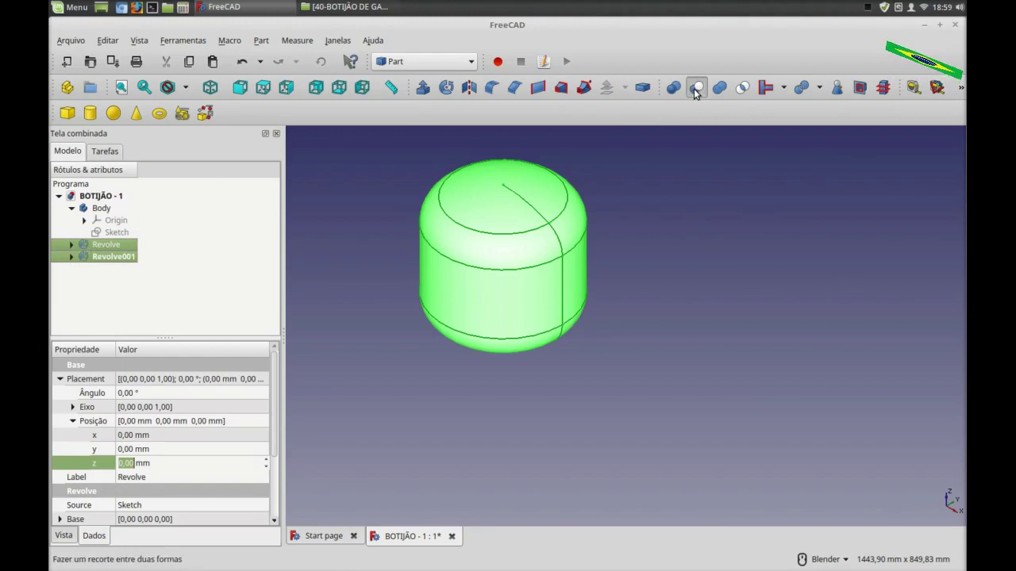
click(695, 87)
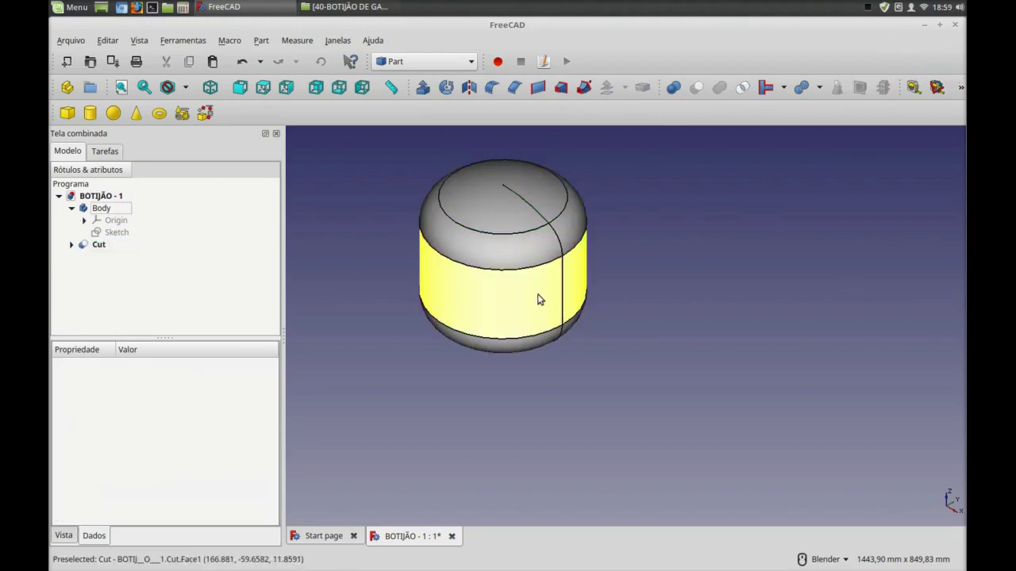
mouse_move(414, 322)
middle_down()
mouse_move(431, 270)
mouse_move(479, 290)
mouse_move(474, 309)
middle_up()
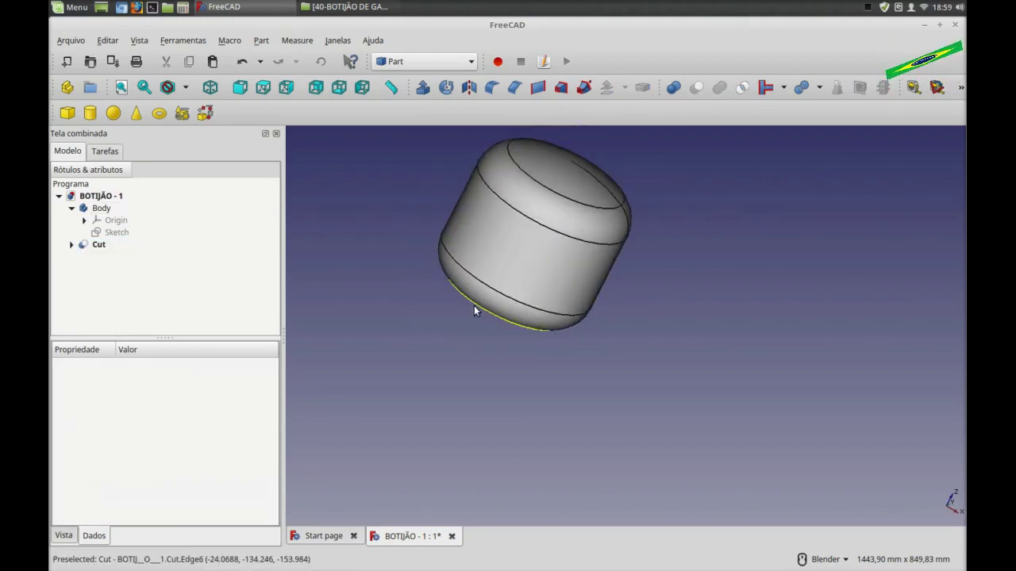
scroll(477, 349, up, 1)
scroll(480, 385, down, 4)
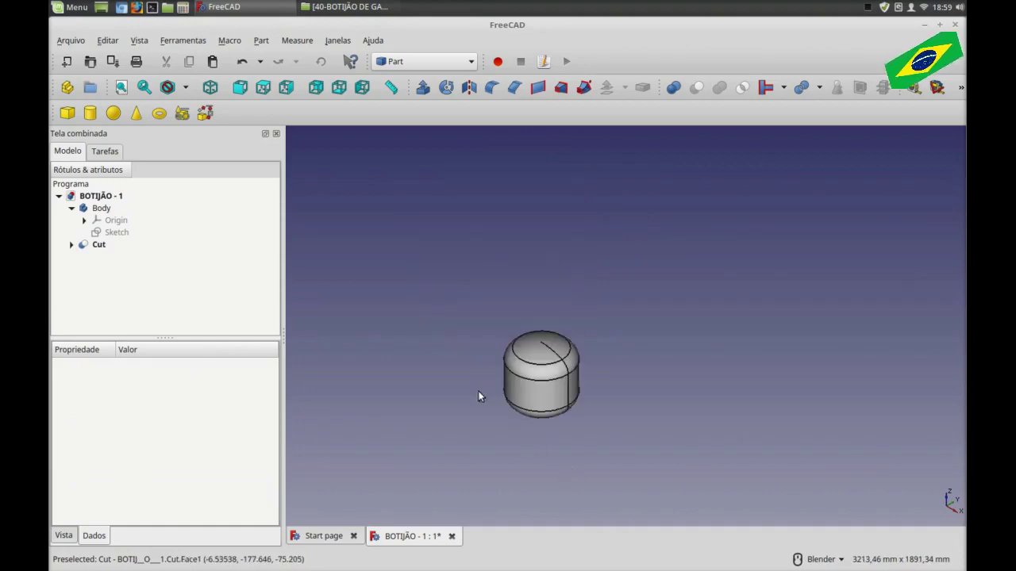
scroll(489, 397, up, 1)
scroll(476, 373, up, 2)
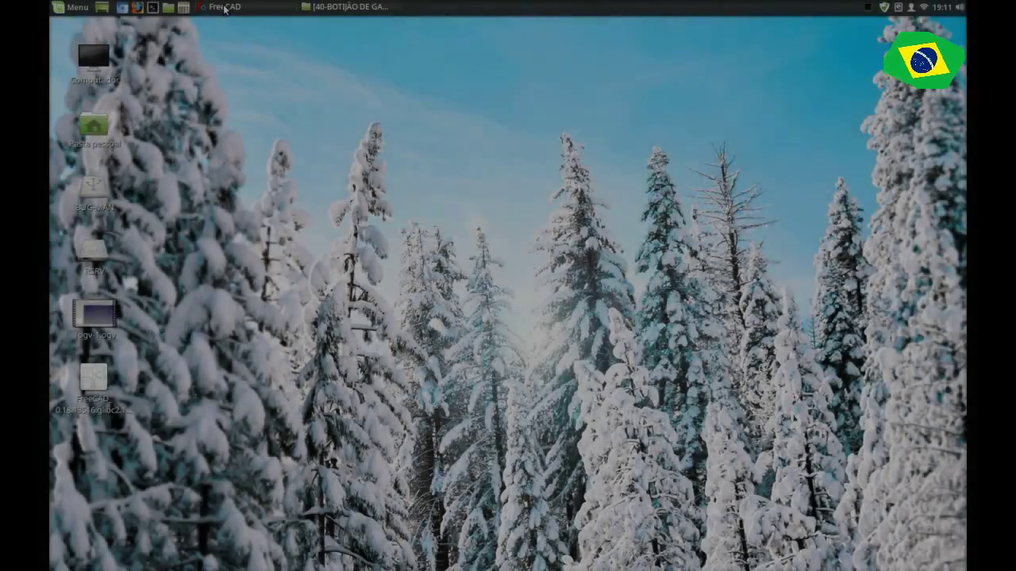
Bring FreeCAD forward and open the handle sketch briefly to inspect it before closing.
click(225, 8)
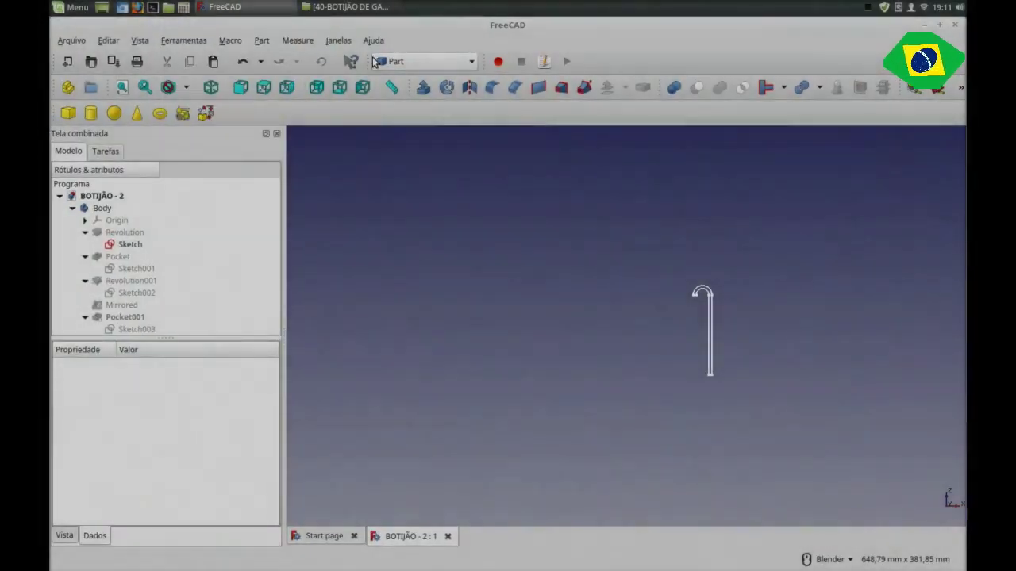
double_click(128, 244)
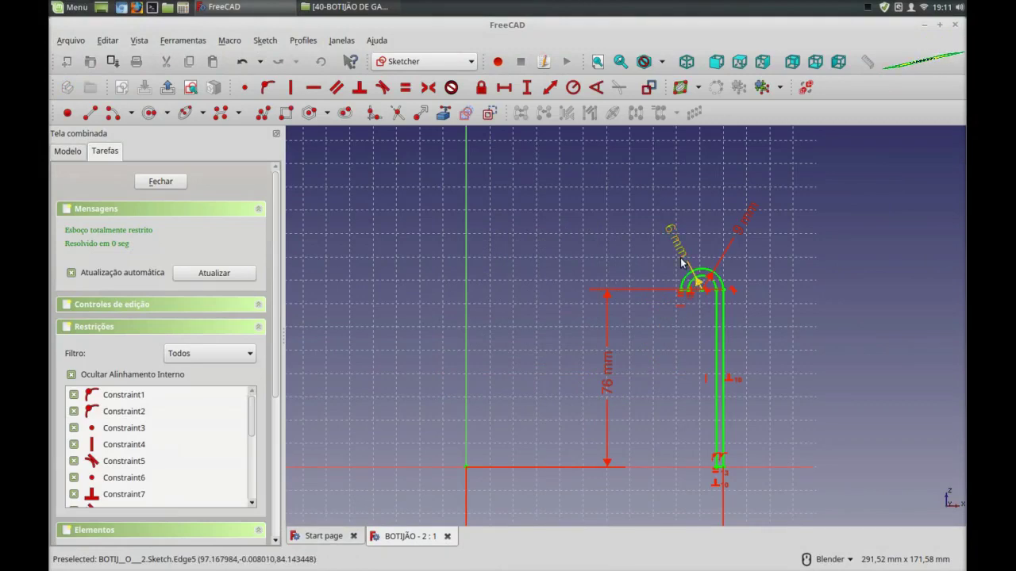
scroll(702, 303, up, 2)
scroll(690, 357, down, 2)
scroll(695, 345, down, 2)
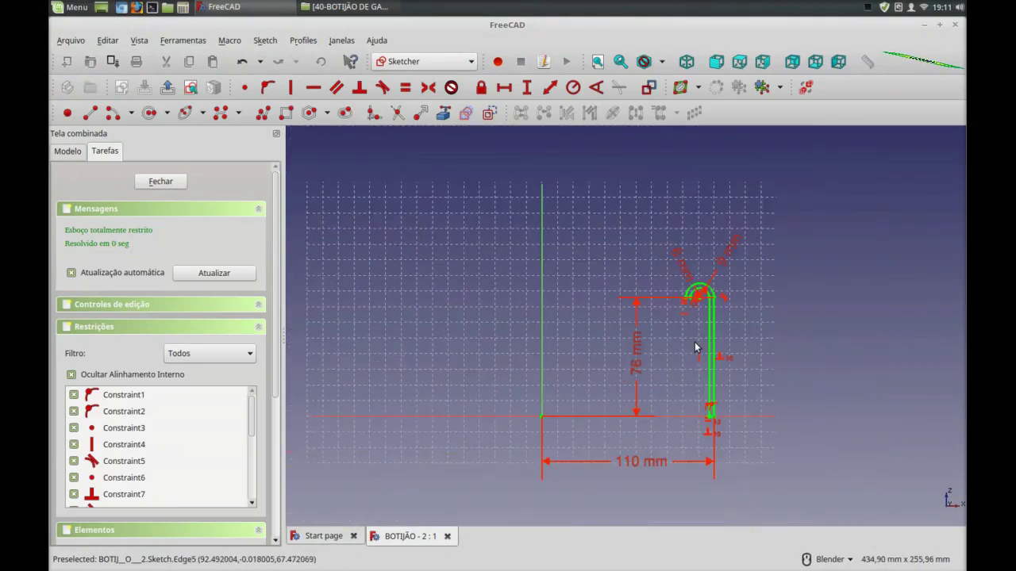
scroll(695, 345, down, 2)
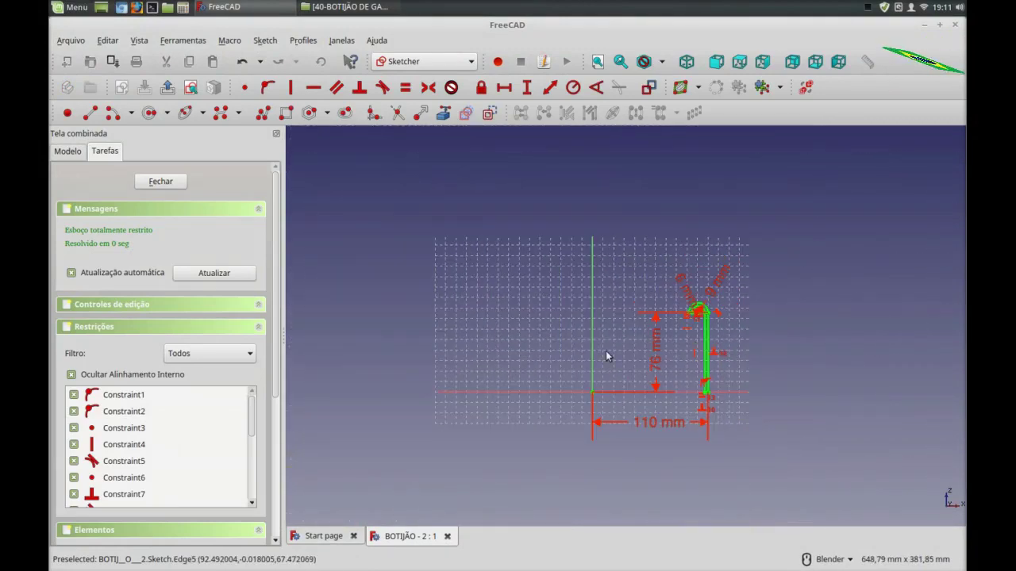
click(162, 182)
Make the Revolution ring solid visible and orbit it to a new angle.
click(120, 232)
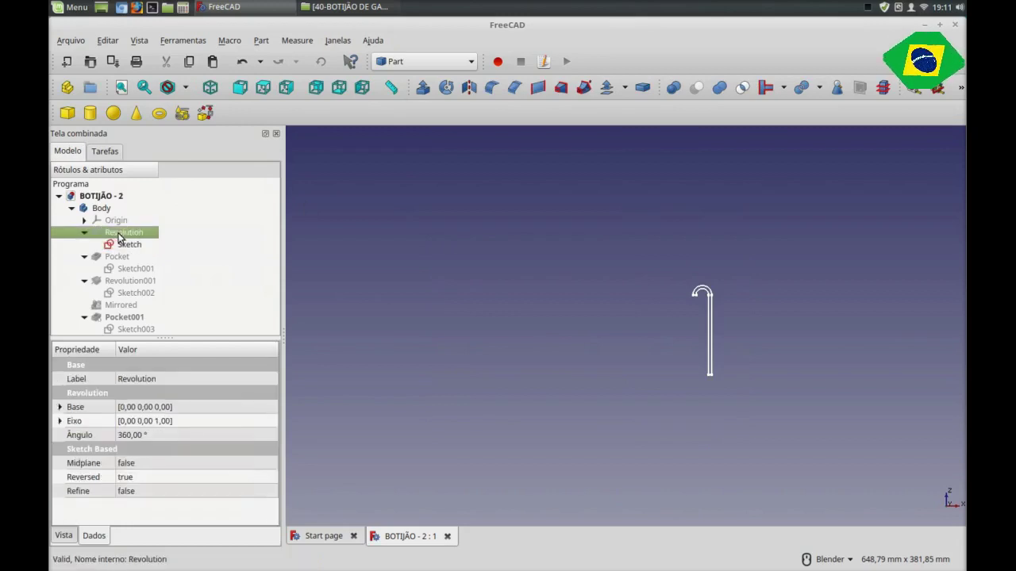
key(space)
middle_drag(674, 352, 588, 375)
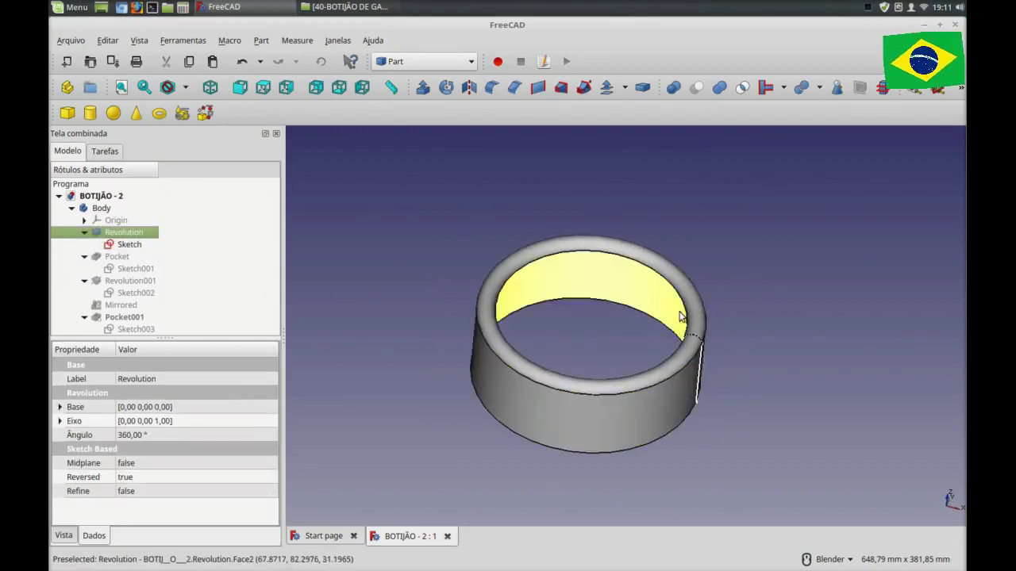
scroll(589, 374, up, 2)
click(517, 371)
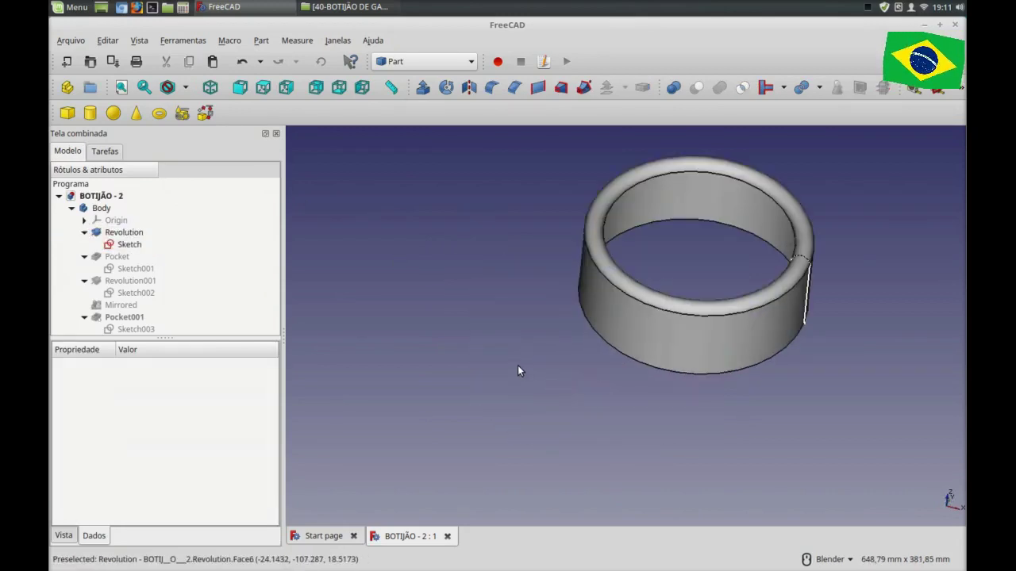
Show Sketch001's pocket outline over the ring and inspect the Sketch and Pocket features.
click(128, 244)
click(132, 270)
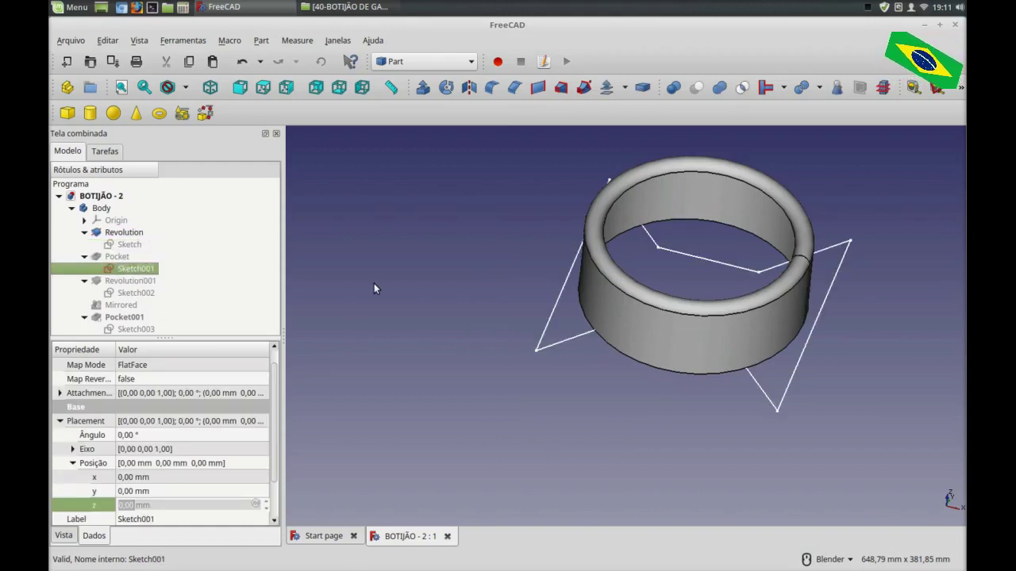
scroll(560, 321, down, 2)
middle_drag(571, 318, 560, 322)
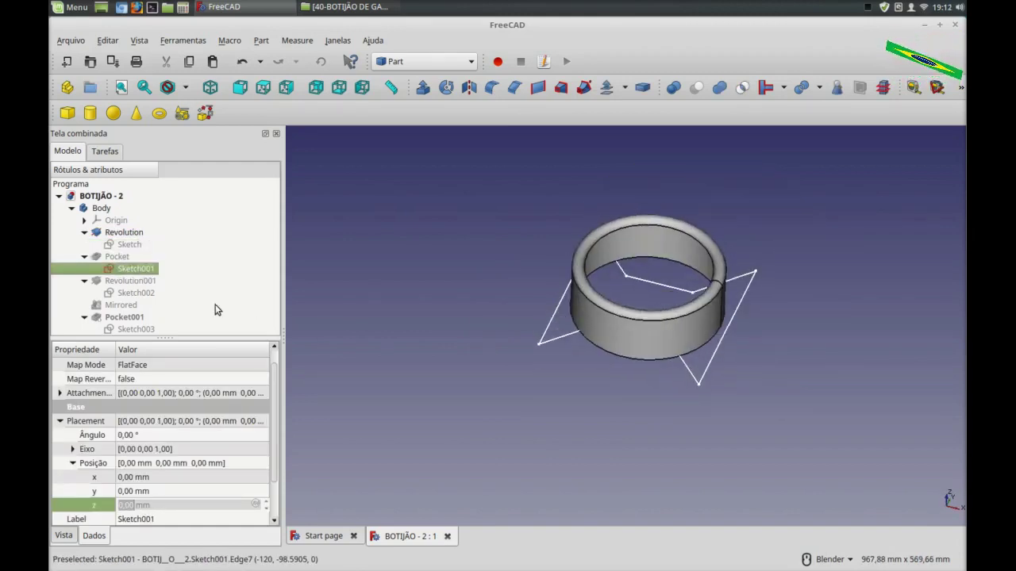
click(119, 258)
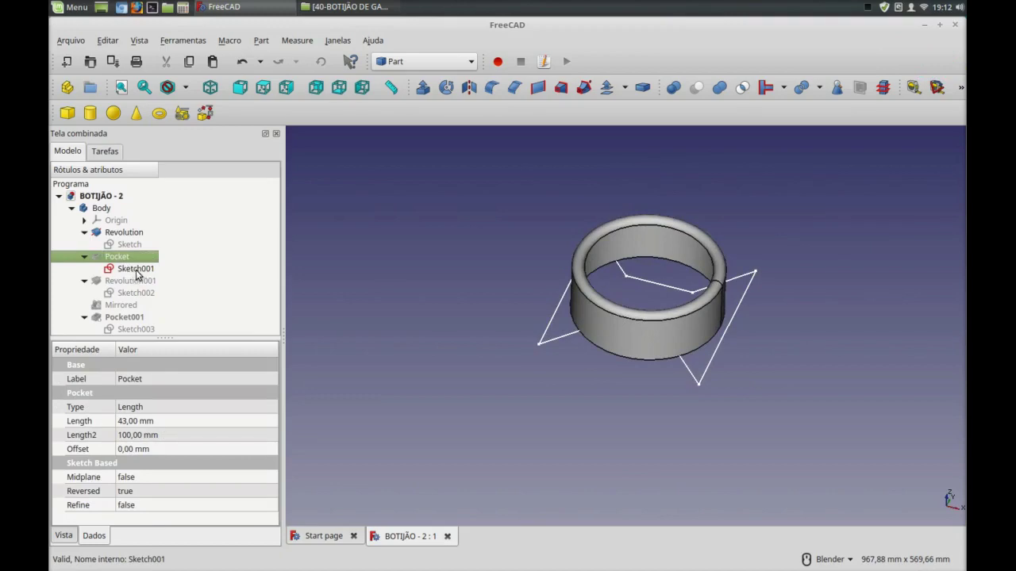
middle_drag(514, 329, 524, 367)
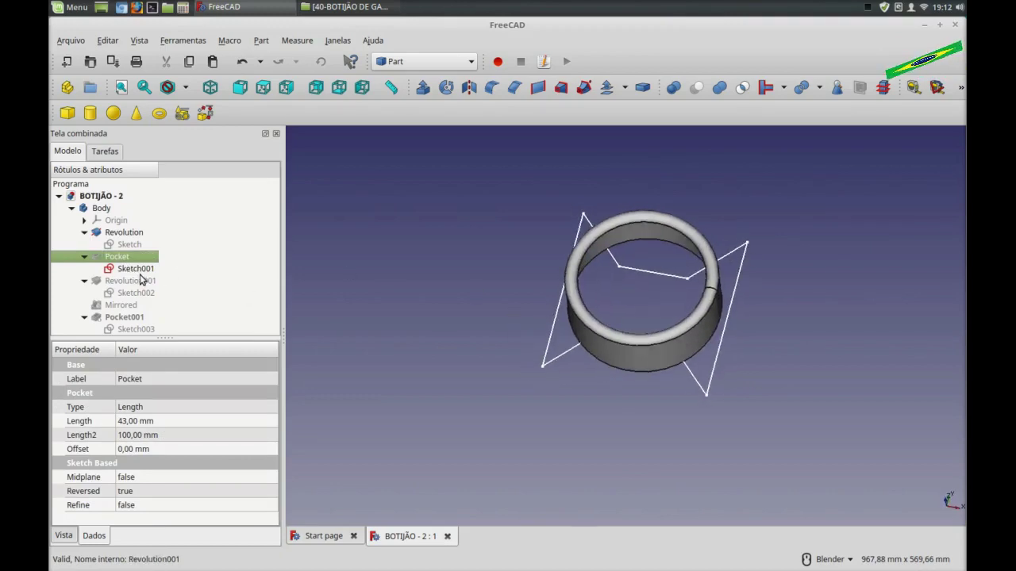
In Sketch001, move the 50 mm label up-right and the 120 mm label lower, then close.
double_click(141, 272)
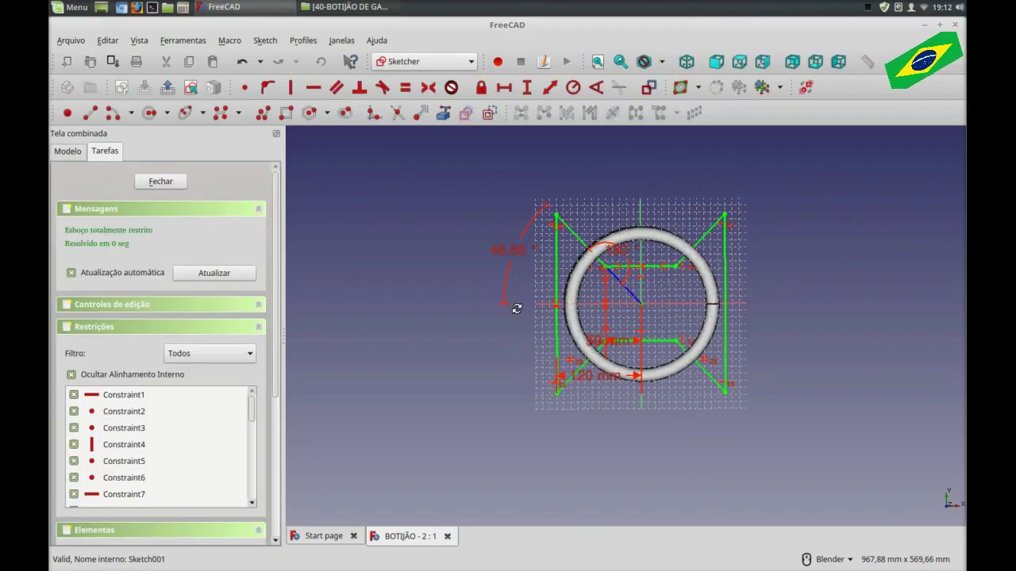
scroll(524, 324, down, 2)
scroll(548, 336, up, 4)
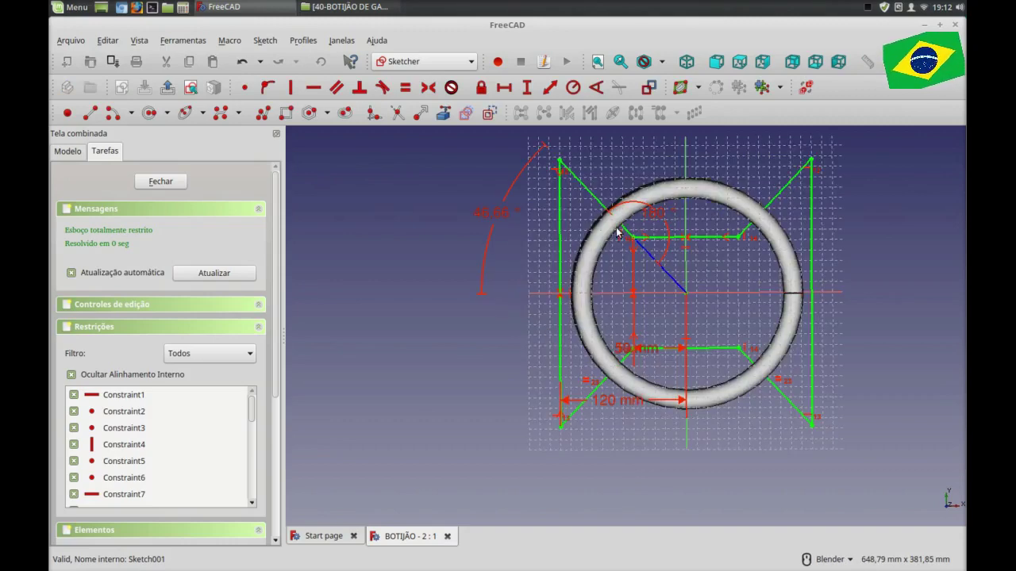
click(679, 225)
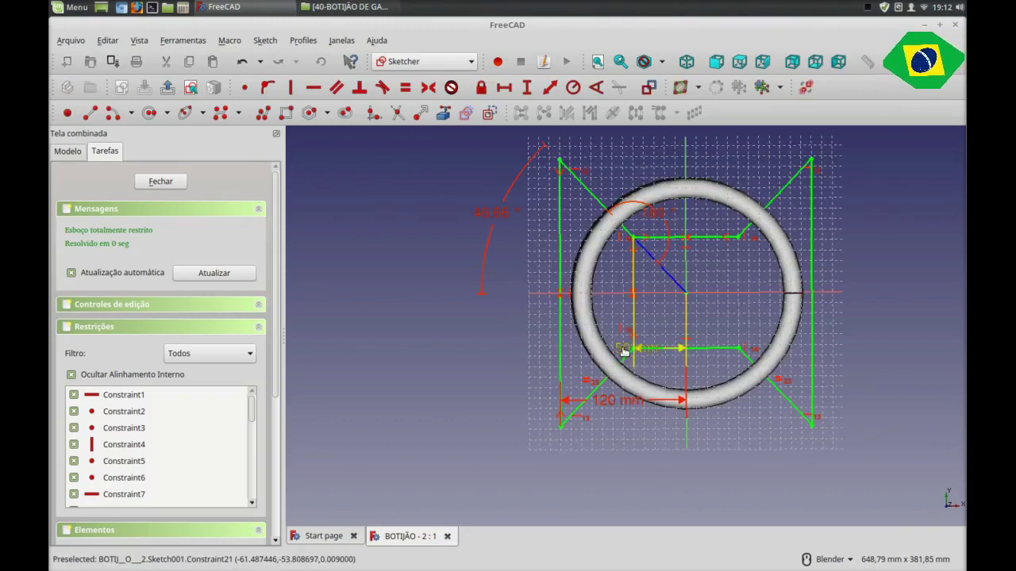
drag(635, 347, 658, 317)
mouse_move(631, 401)
mouse_down()
mouse_move(617, 434)
mouse_move(627, 457)
mouse_up()
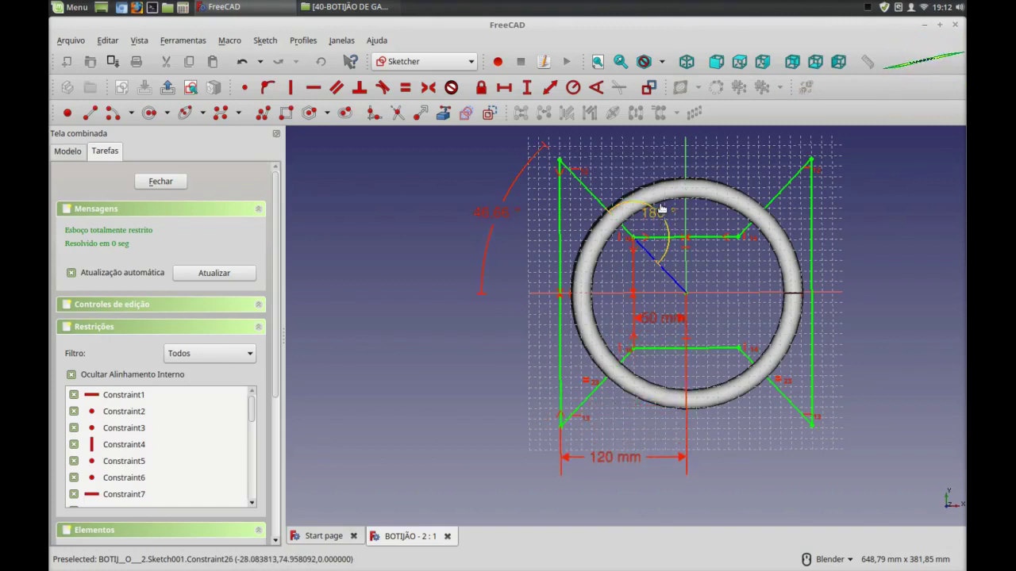
scroll(489, 250, down, 2)
click(160, 181)
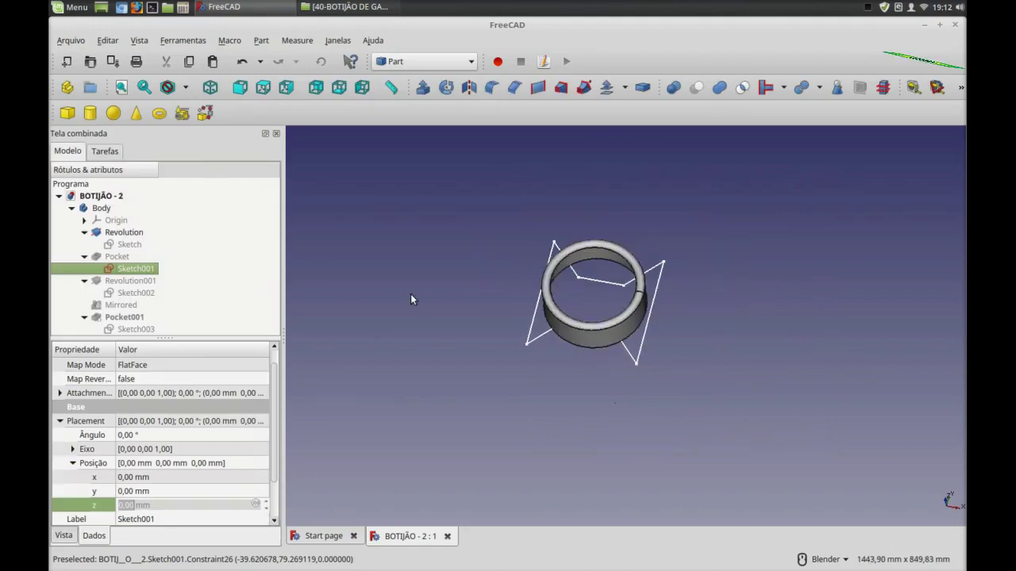
Check the Pocket feature and hide the Sketch001 outline.
click(150, 258)
middle_drag(515, 340, 401, 320)
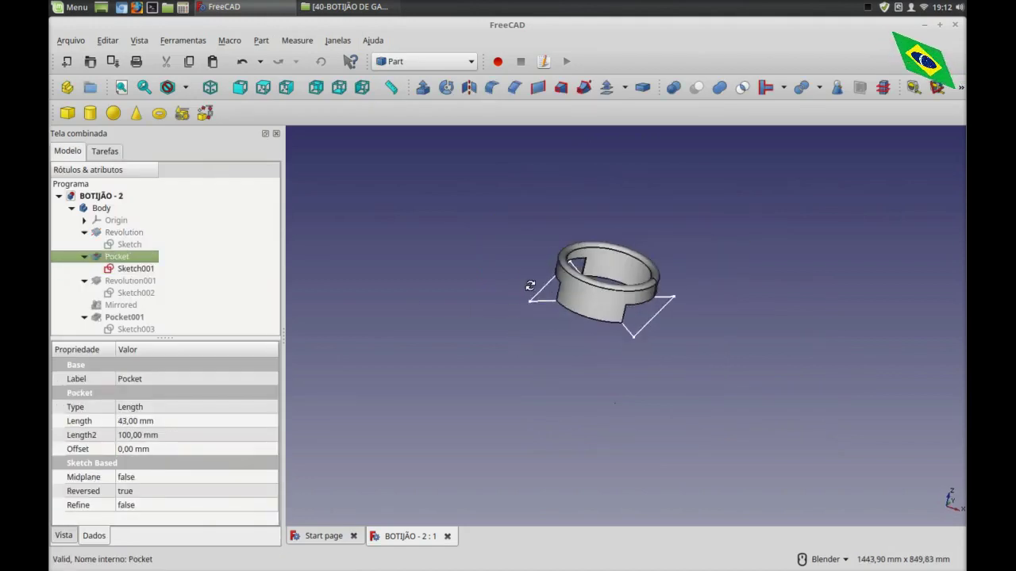
click(134, 269)
key(space)
Review Sketch002's semicircle profile, placed 110 mm out and 43 mm up, from a 3D angle.
click(136, 293)
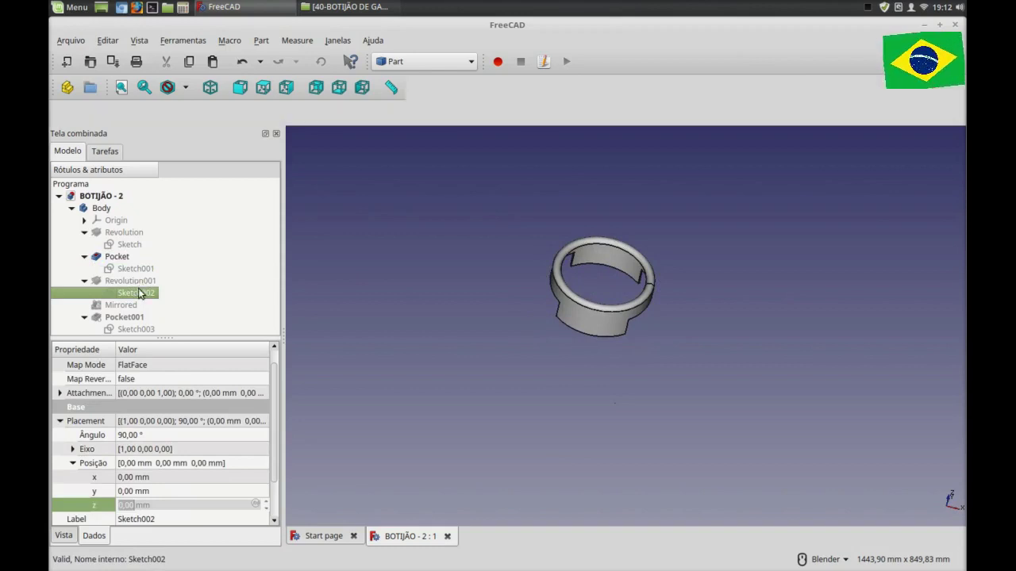
scroll(658, 295, down, 2)
mouse_move(657, 306)
middle_down()
mouse_move(647, 292)
mouse_move(608, 300)
mouse_move(626, 302)
mouse_move(607, 320)
middle_up()
scroll(652, 294, up, 3)
scroll(644, 293, up, 3)
scroll(643, 293, up, 3)
scroll(636, 349, down, 2)
scroll(635, 348, down, 3)
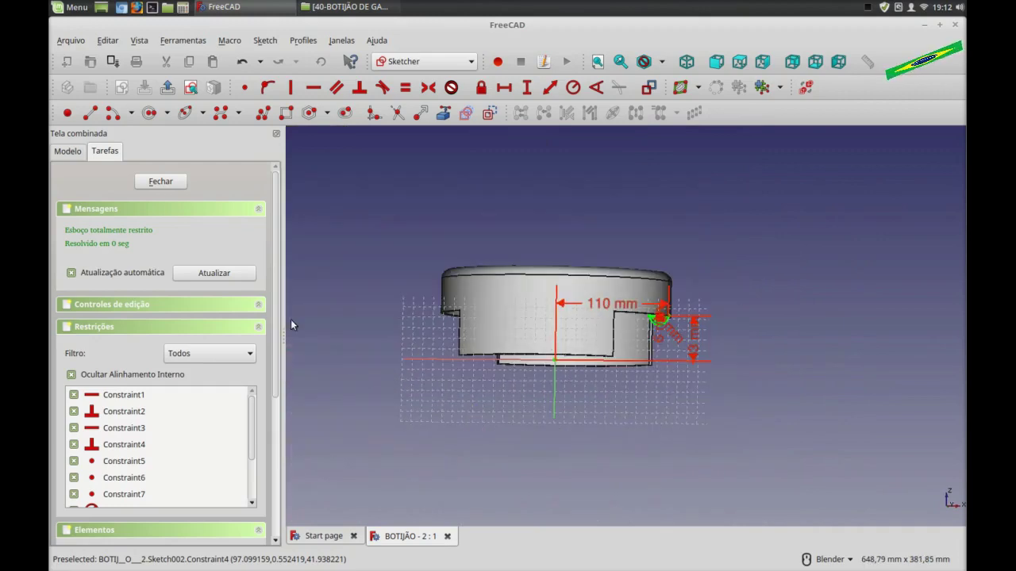
Close Sketch002 and inspect Revolution001, the Mirrored ring and Sketch003 from several angles.
click(160, 181)
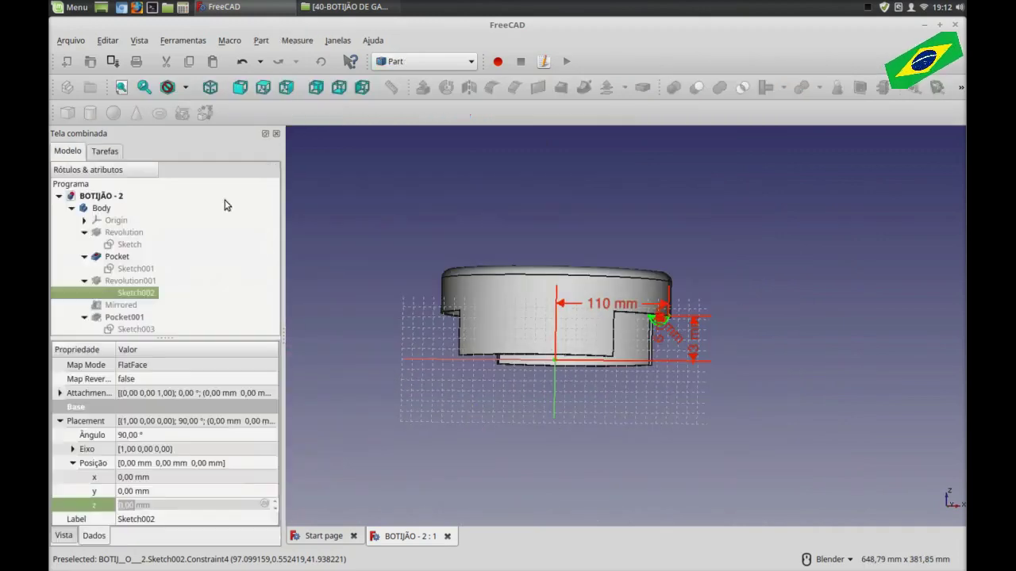
mouse_move(472, 277)
middle_down()
mouse_move(587, 306)
mouse_move(568, 317)
mouse_move(614, 314)
mouse_move(621, 273)
mouse_move(589, 313)
mouse_move(446, 326)
mouse_move(386, 302)
mouse_move(287, 306)
middle_up()
click(143, 280)
click(127, 304)
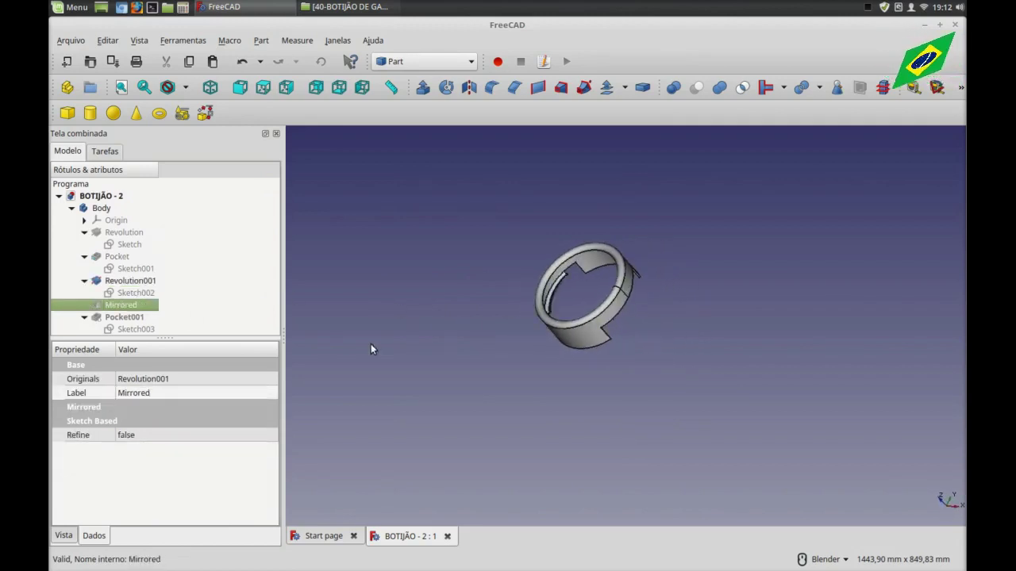
mouse_move(567, 274)
middle_down()
mouse_move(573, 247)
mouse_move(533, 198)
mouse_move(504, 226)
middle_up()
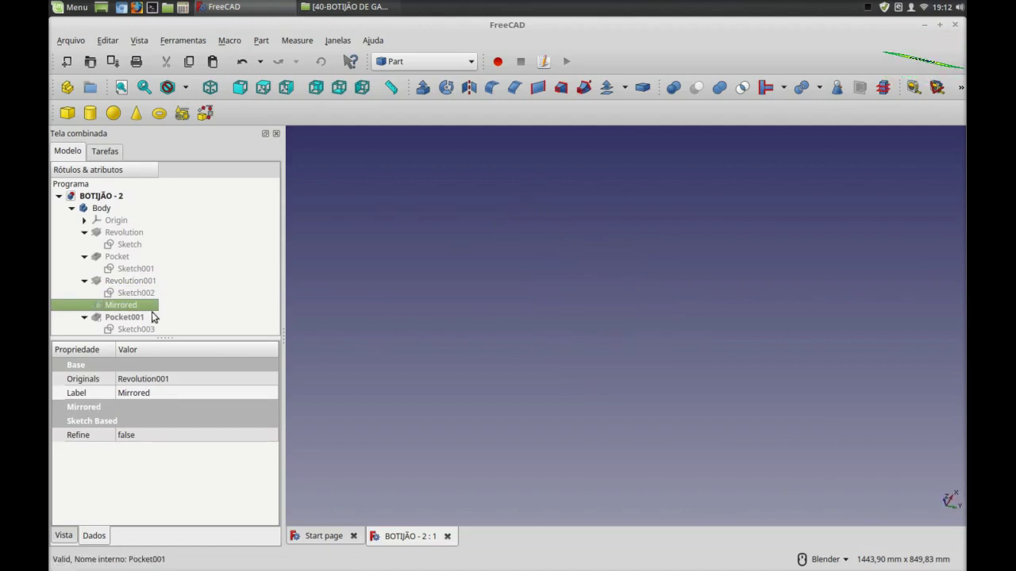
mouse_move(329, 331)
middle_down()
mouse_move(532, 293)
mouse_move(548, 318)
middle_up()
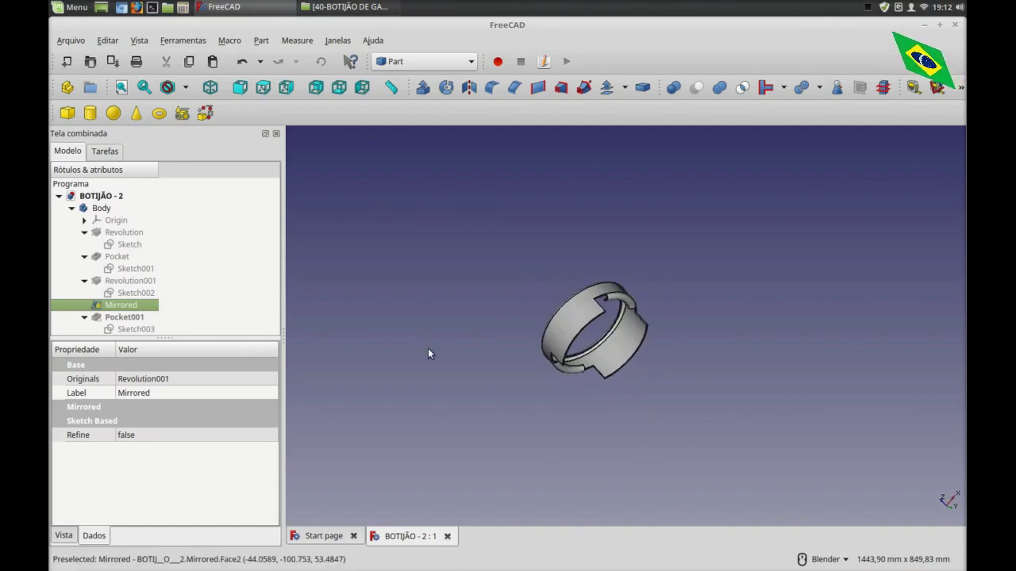
click(140, 330)
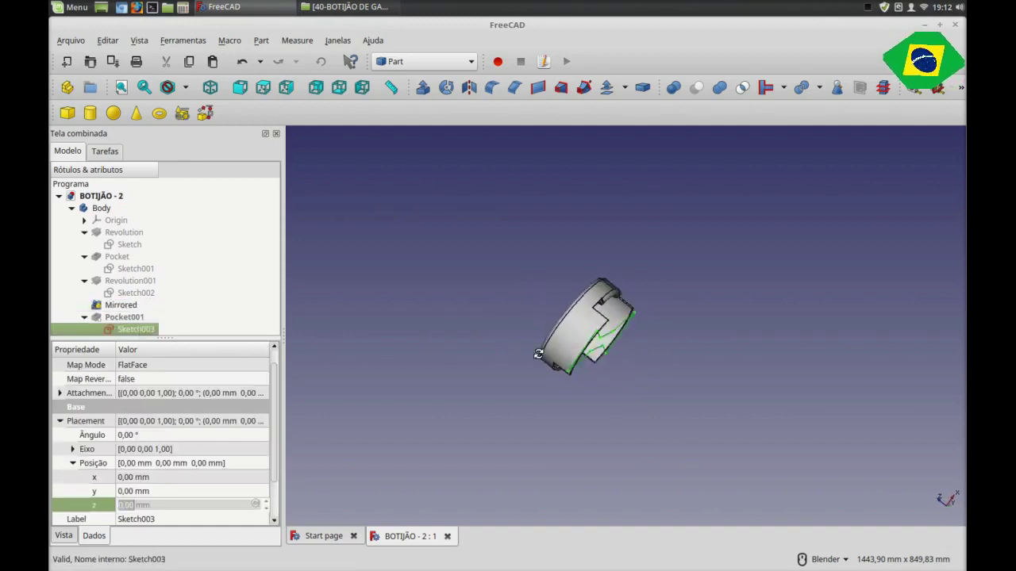
mouse_move(475, 327)
middle_down()
mouse_move(733, 351)
mouse_move(597, 404)
middle_up()
Fit the model, open Sketch003, move its 45° angle label upward, then view from the top.
key(0)
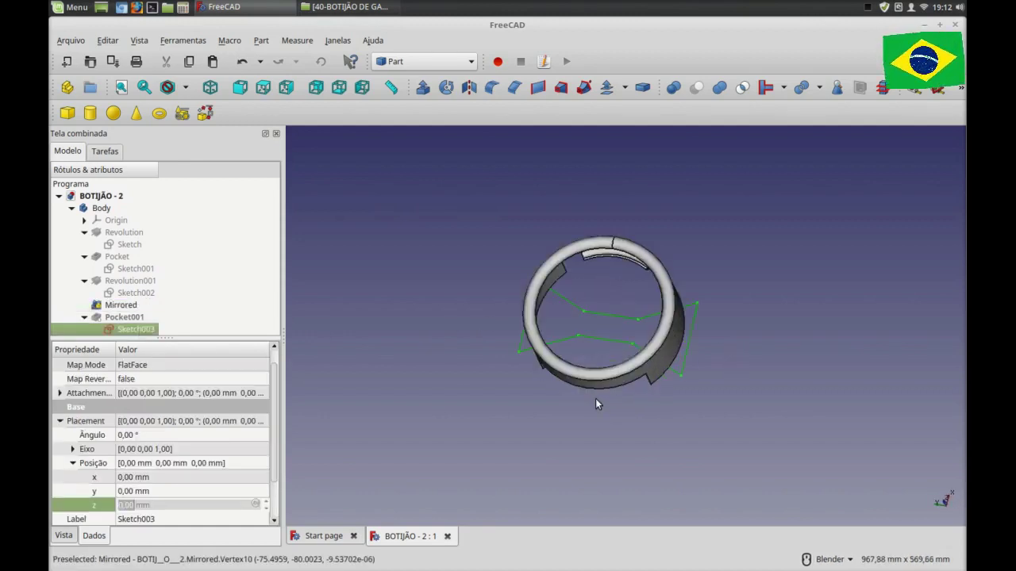
double_click(131, 330)
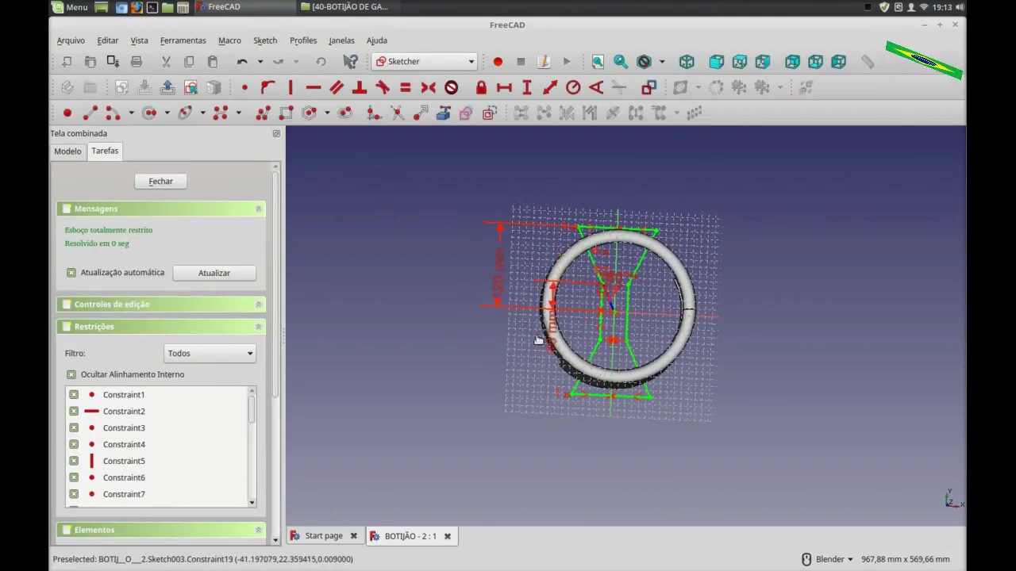
scroll(611, 262, up, 2)
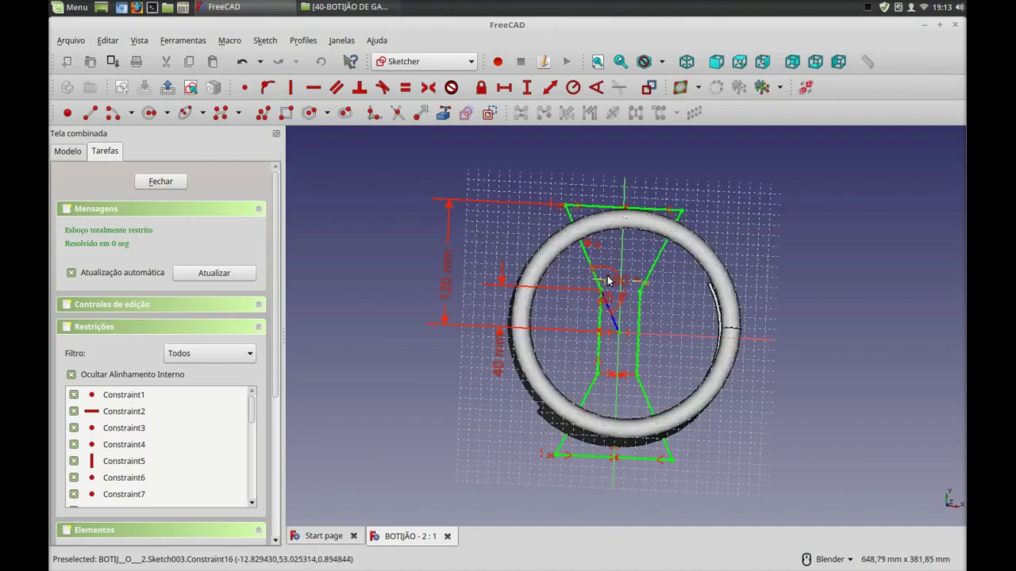
scroll(611, 258, up, 2)
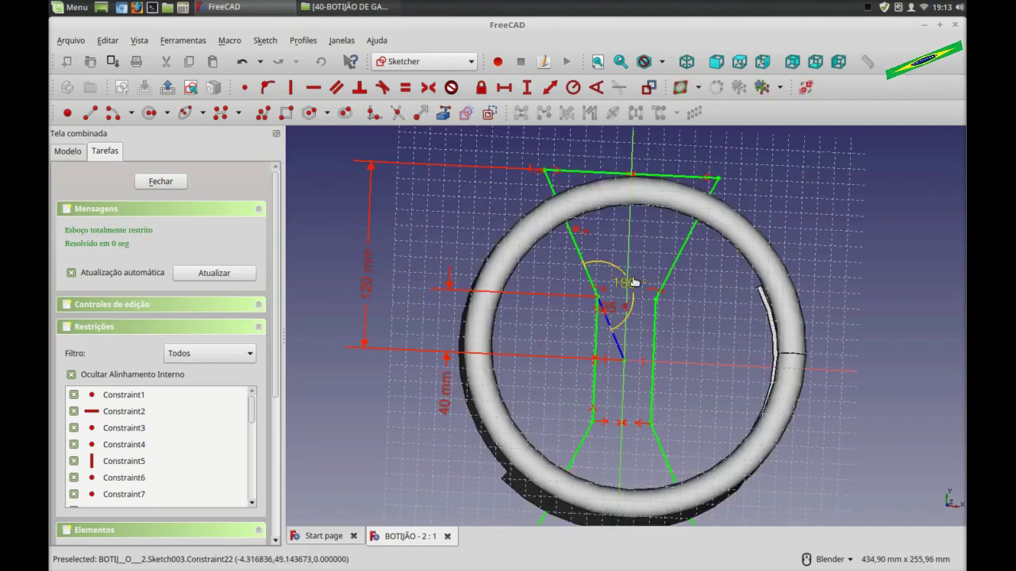
drag(612, 310, 585, 222)
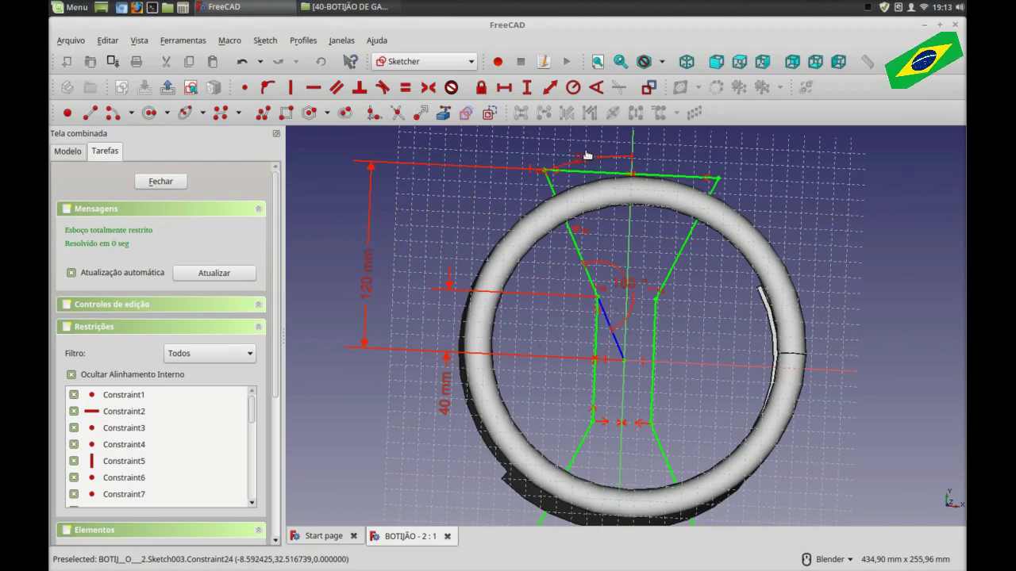
scroll(552, 269, down, 2)
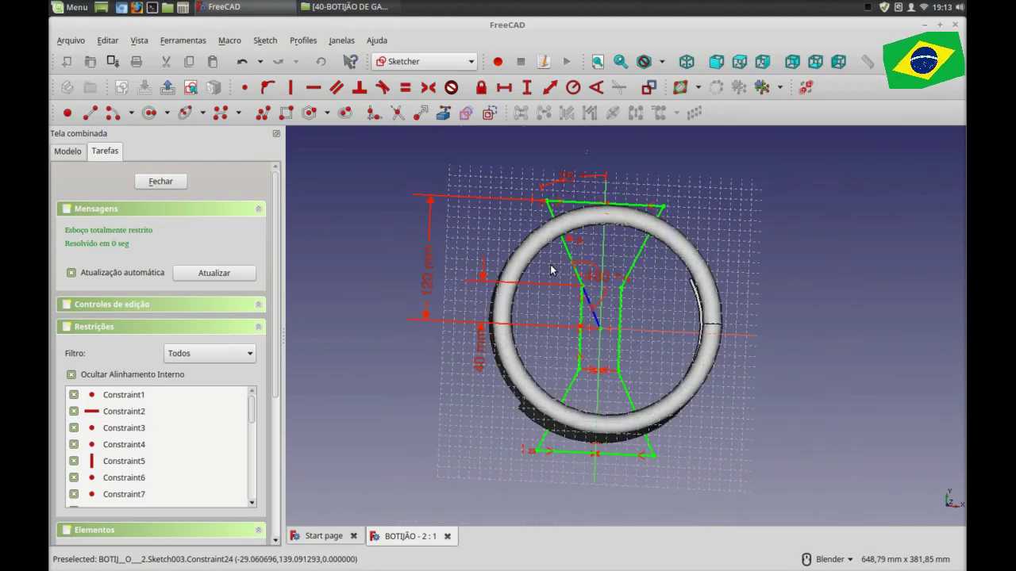
key(2)
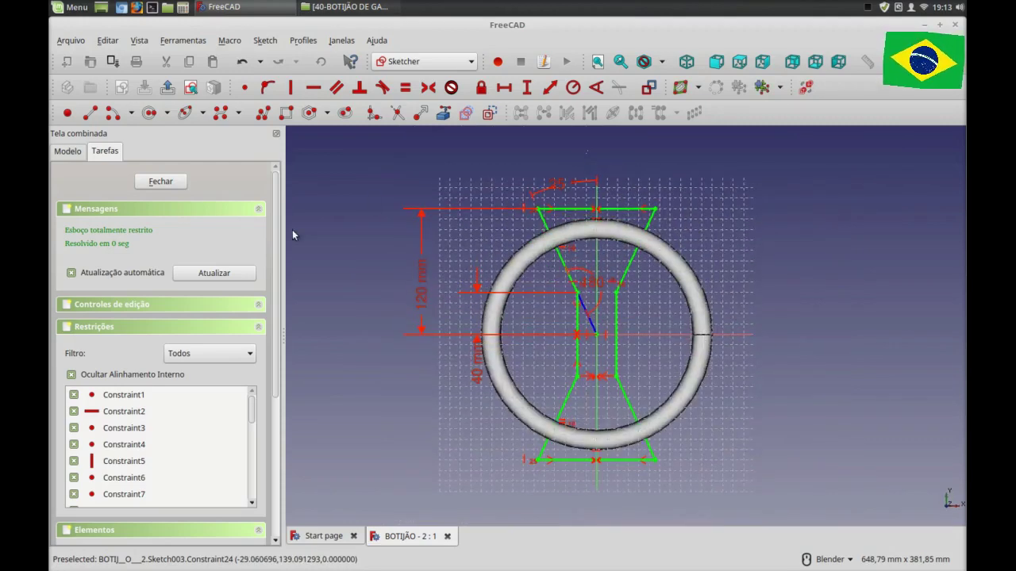
click(165, 180)
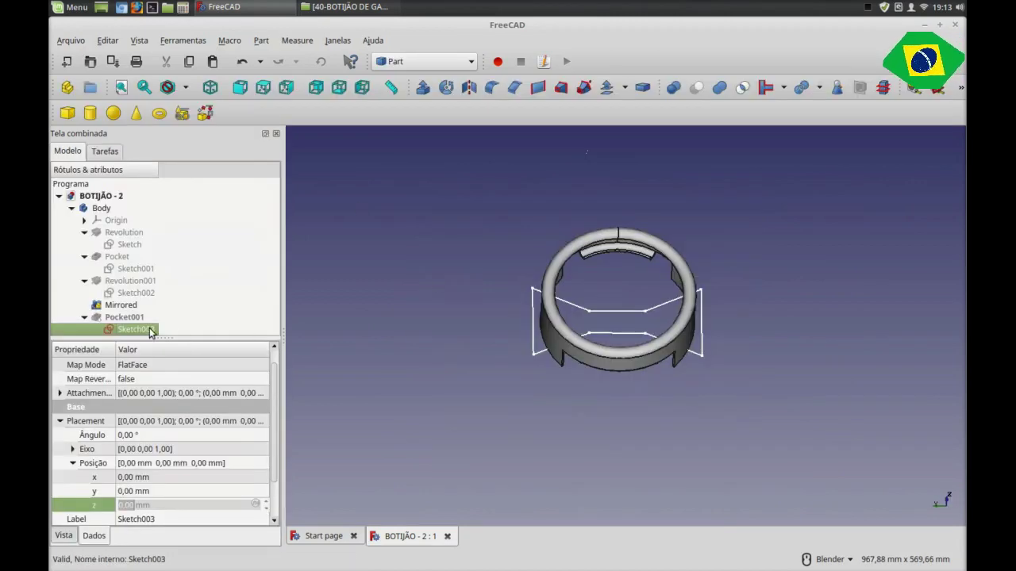
click(123, 318)
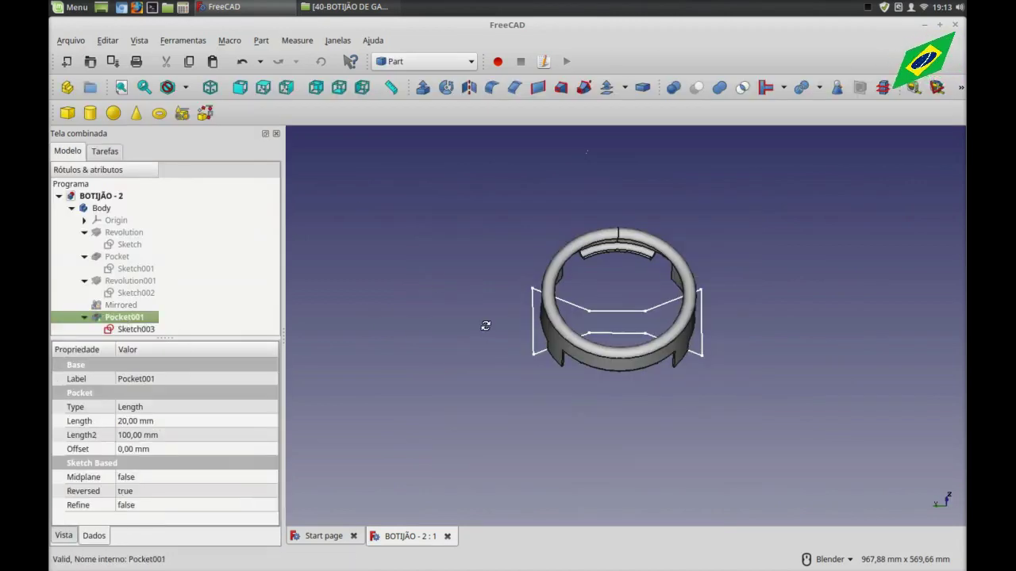
middle_drag(485, 325, 627, 290)
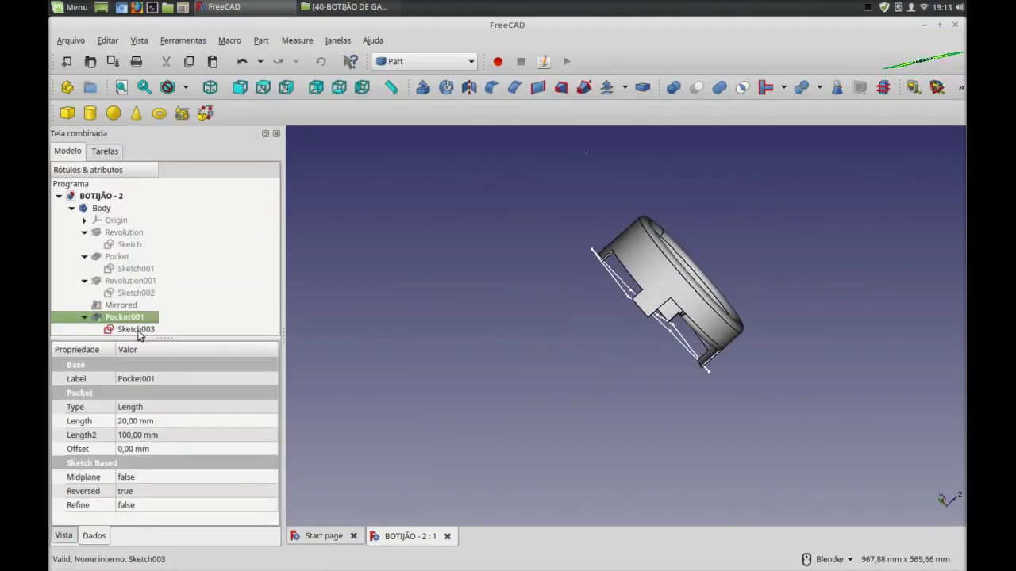
click(136, 329)
click(123, 322)
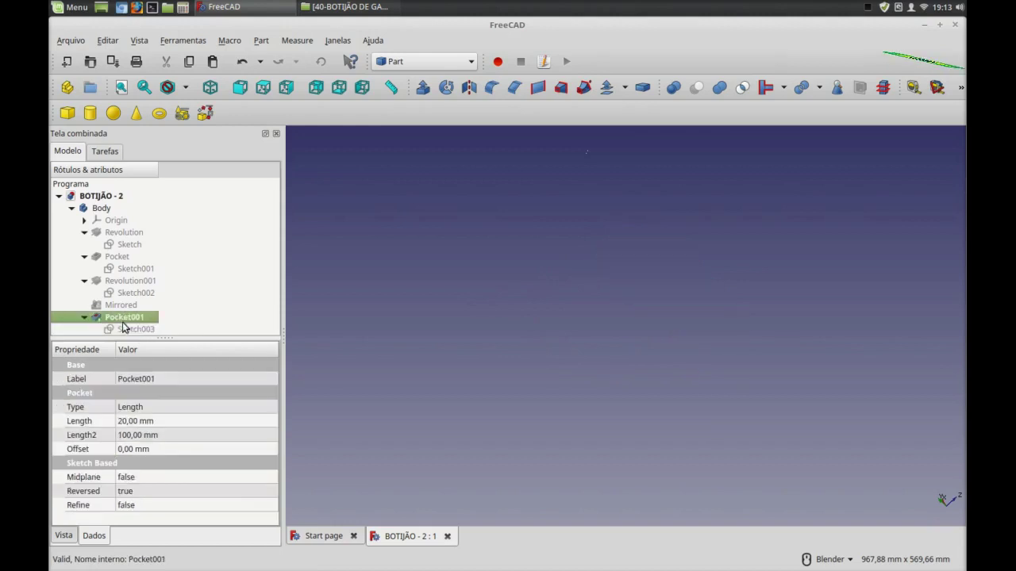
middle_drag(333, 330, 455, 383)
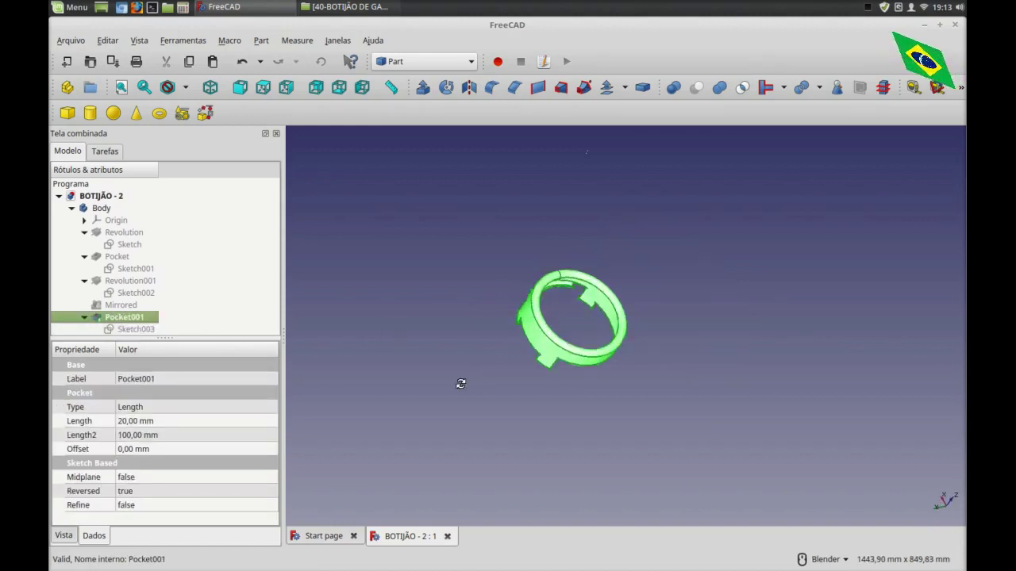
click(545, 433)
scroll(544, 428, up, 3)
scroll(548, 426, down, 3)
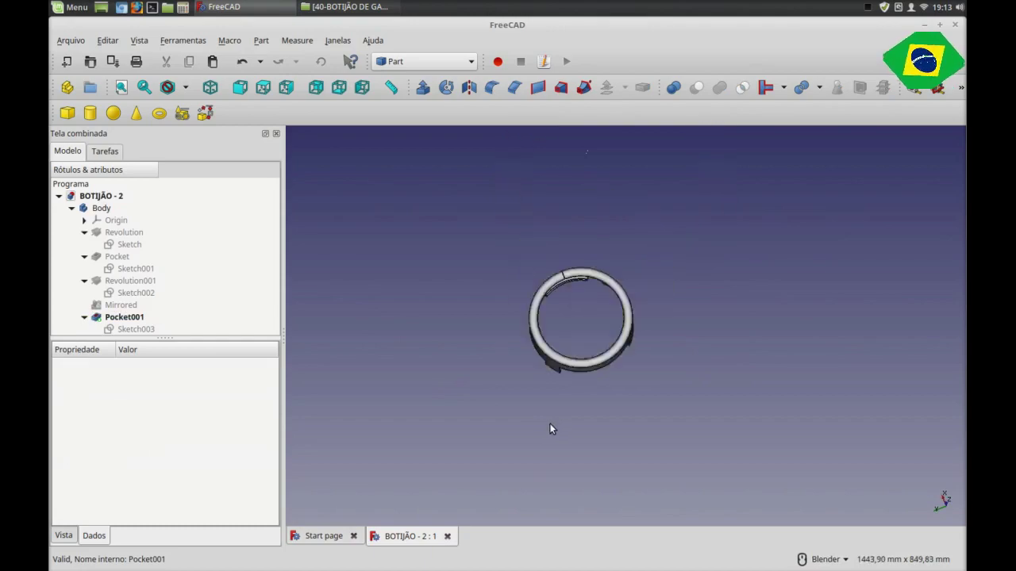
key(0)
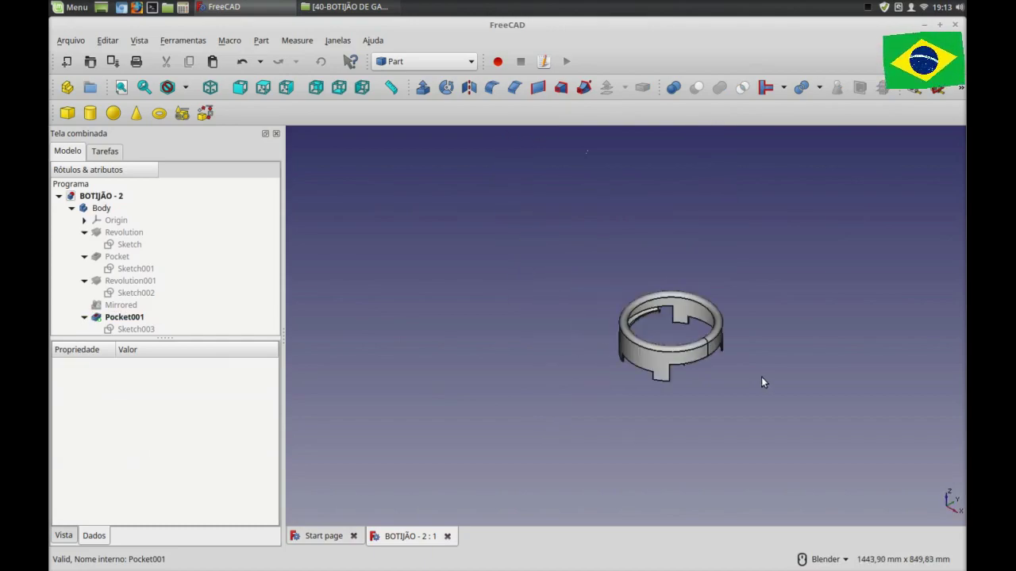
scroll(761, 379, up, 2)
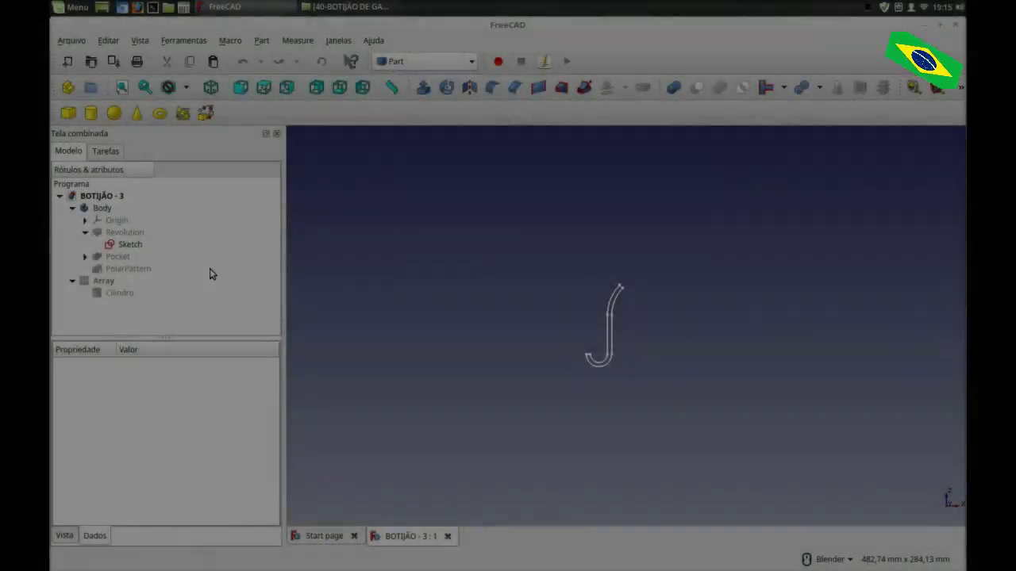
Nudge the J-shaped ring sketch's 40 mm dimension to the right and close the sketch.
click(132, 246)
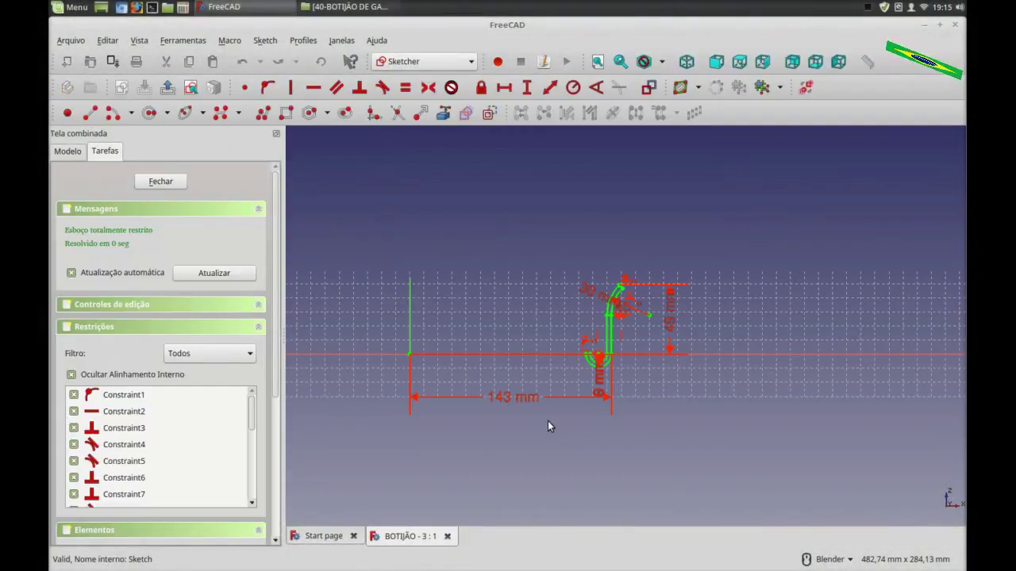
scroll(548, 426, up, 2)
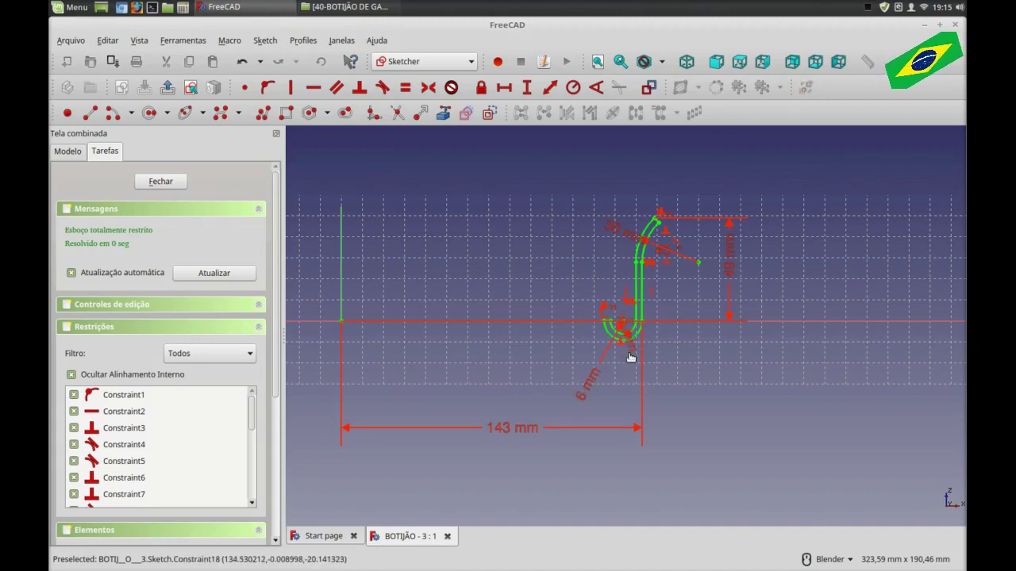
drag(729, 270, 760, 270)
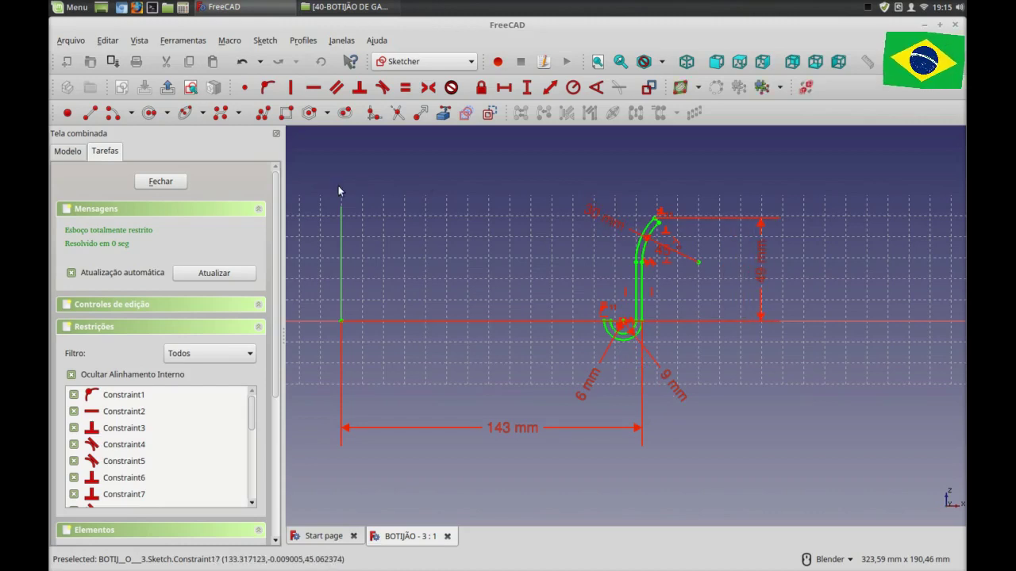
click(176, 183)
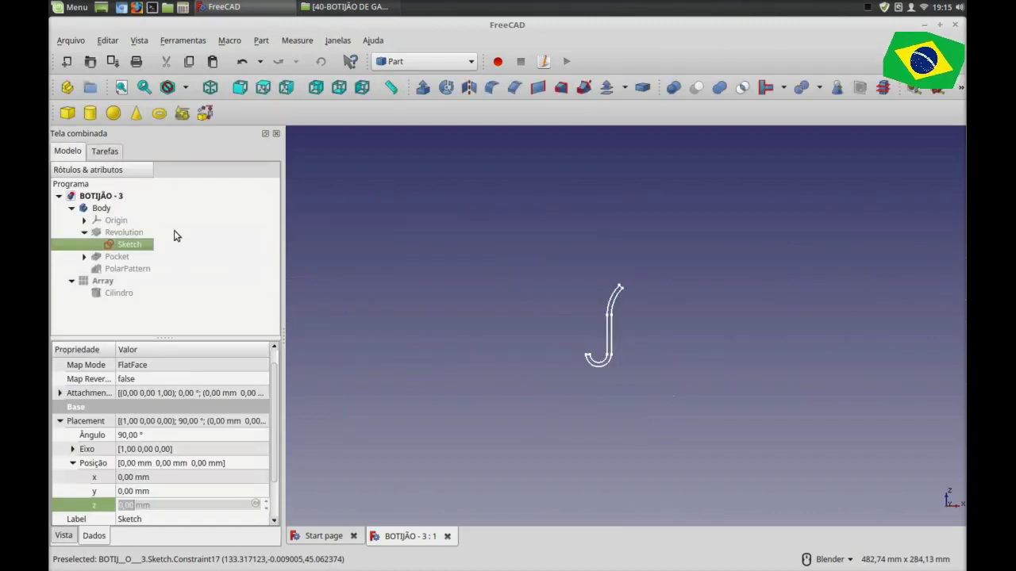
Show the revolved ring in isometric view, then hide it again.
click(123, 232)
key(space)
scroll(739, 308, down, 3)
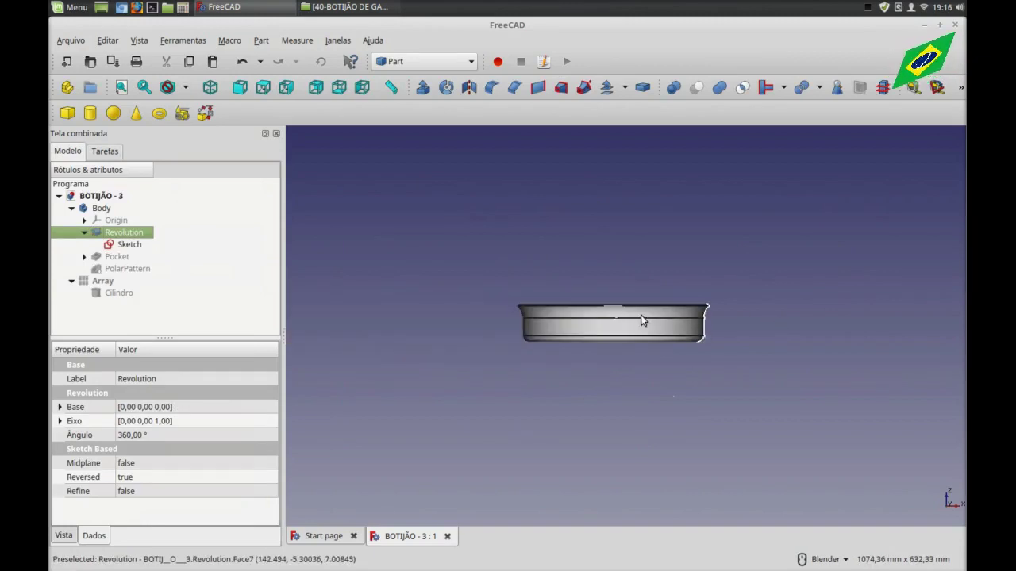
key(0)
click(763, 310)
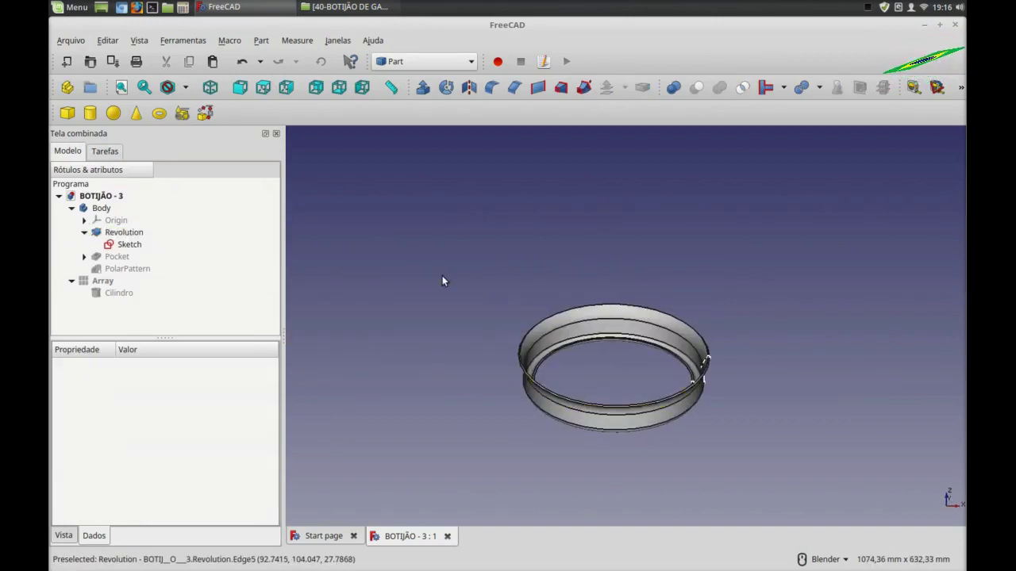
click(123, 234)
key(space)
Display the triangular Sketch001 under Pocket together with the revolved ring.
click(85, 256)
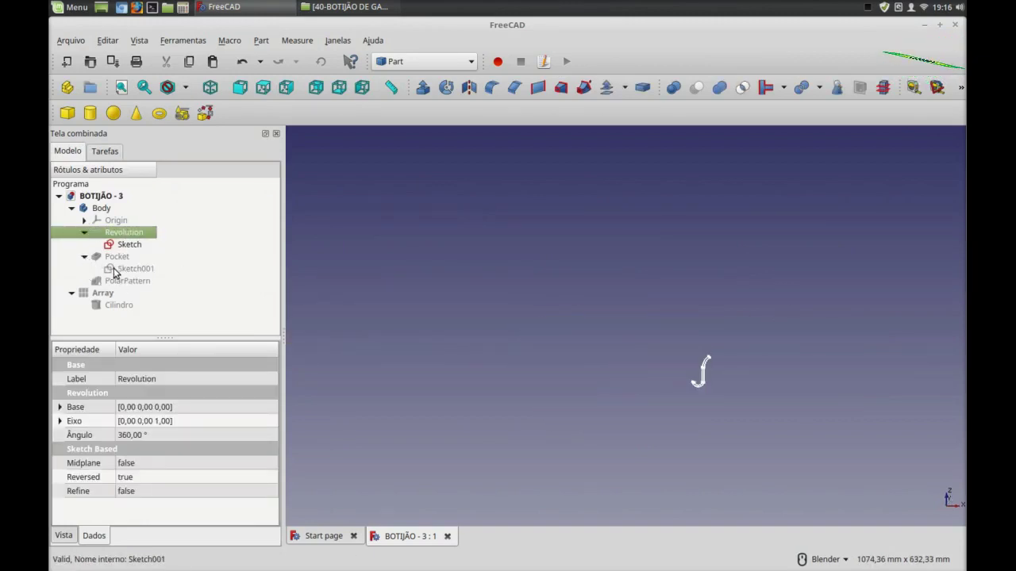
click(114, 270)
key(space)
click(113, 234)
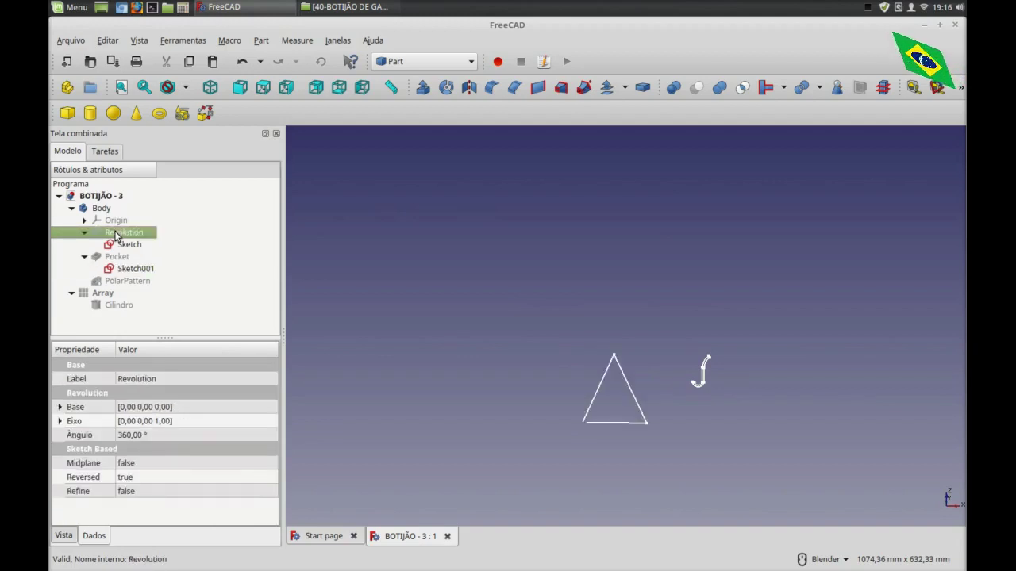
key(space)
click(418, 330)
mouse_move(418, 334)
middle_down()
mouse_move(442, 322)
mouse_move(440, 334)
middle_up()
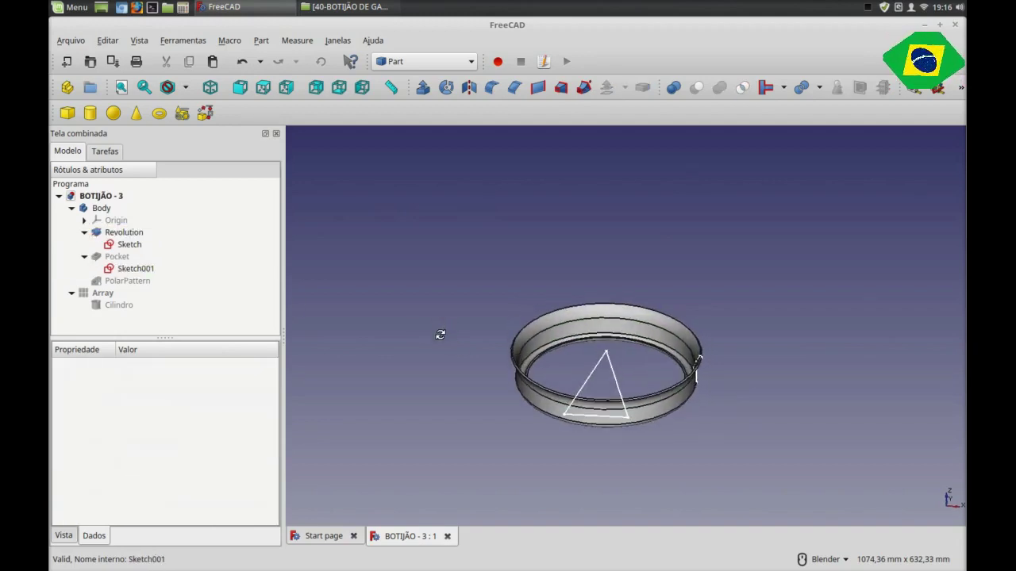
Check the Pocket's 15 mm length and the PolarPattern's 6 occurrences around the ring.
click(116, 260)
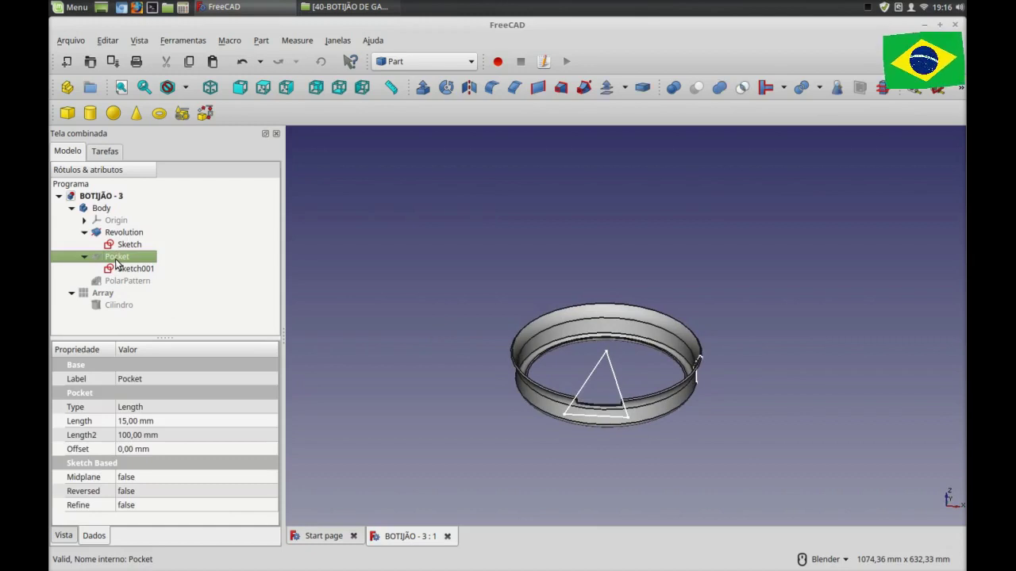
mouse_move(536, 433)
middle_down()
mouse_move(494, 389)
mouse_move(474, 425)
middle_up()
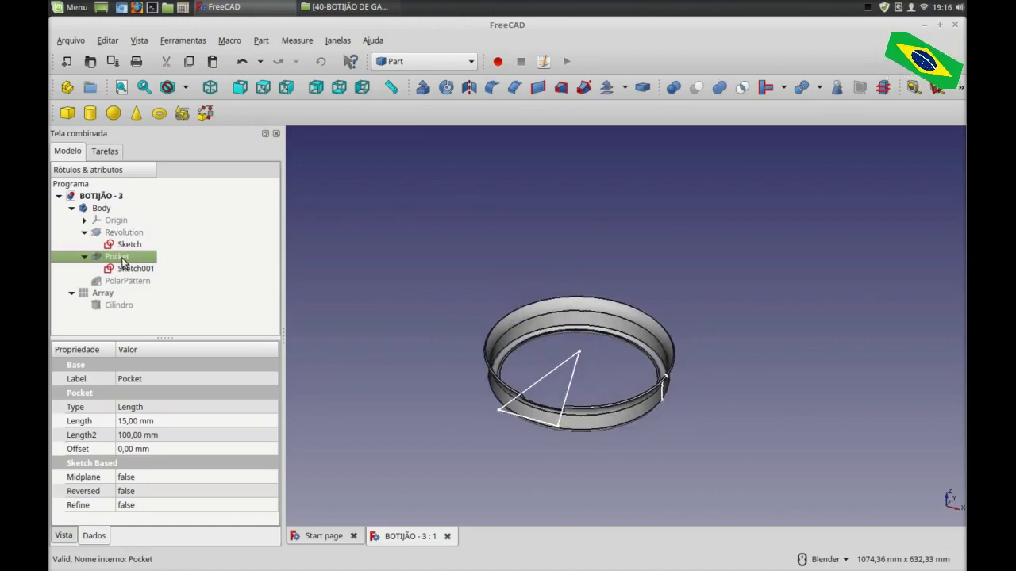
click(128, 282)
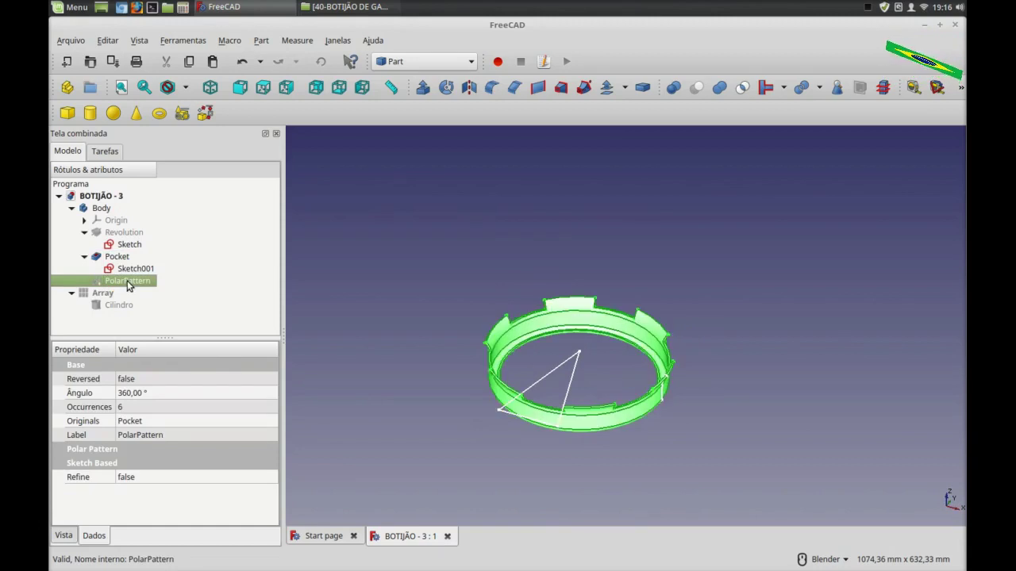
click(461, 392)
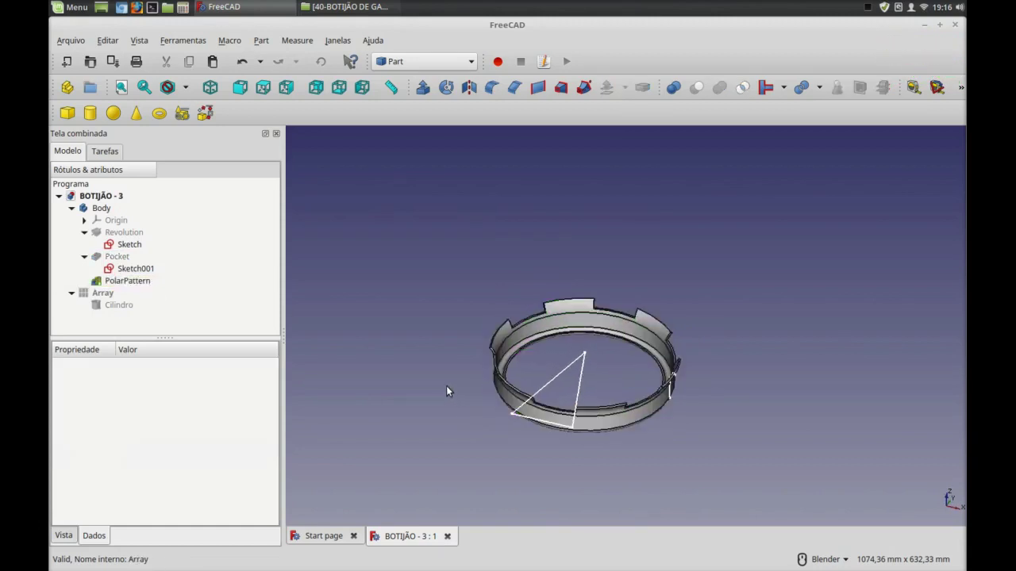
scroll(450, 388, down, 4)
mouse_move(455, 390)
middle_down()
mouse_move(497, 415)
mouse_move(495, 369)
middle_up()
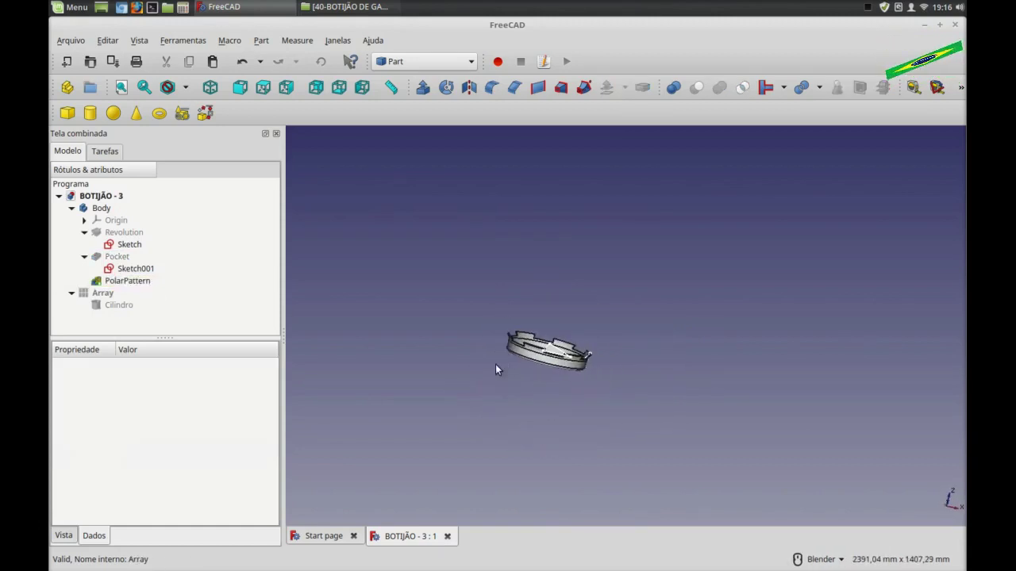
click(140, 284)
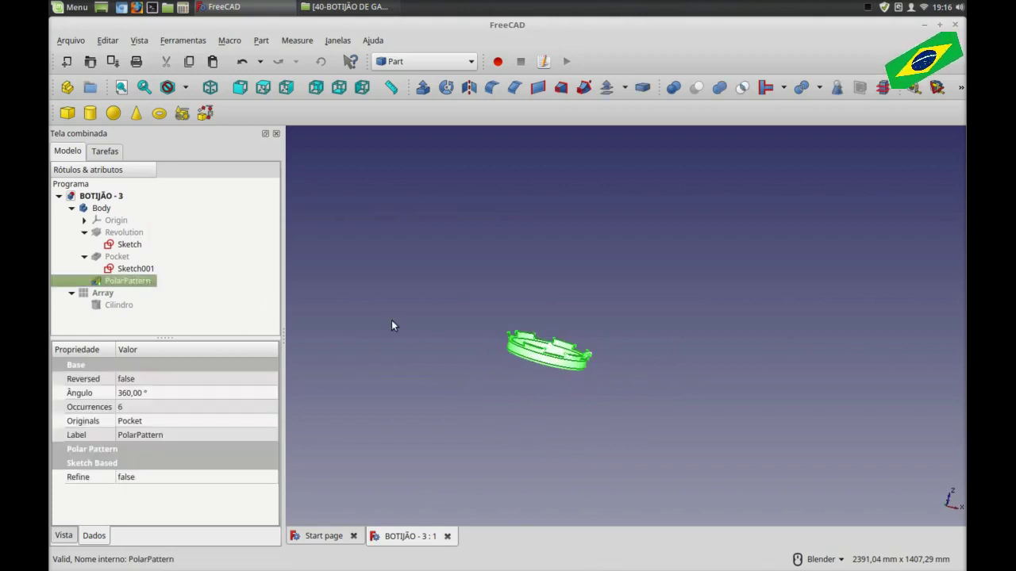
mouse_move(392, 324)
middle_down()
mouse_move(404, 347)
mouse_move(397, 277)
middle_up()
click(397, 277)
Check the placements of Sketch and Sketch001, then open the triangular Sketch001 for editing.
click(119, 246)
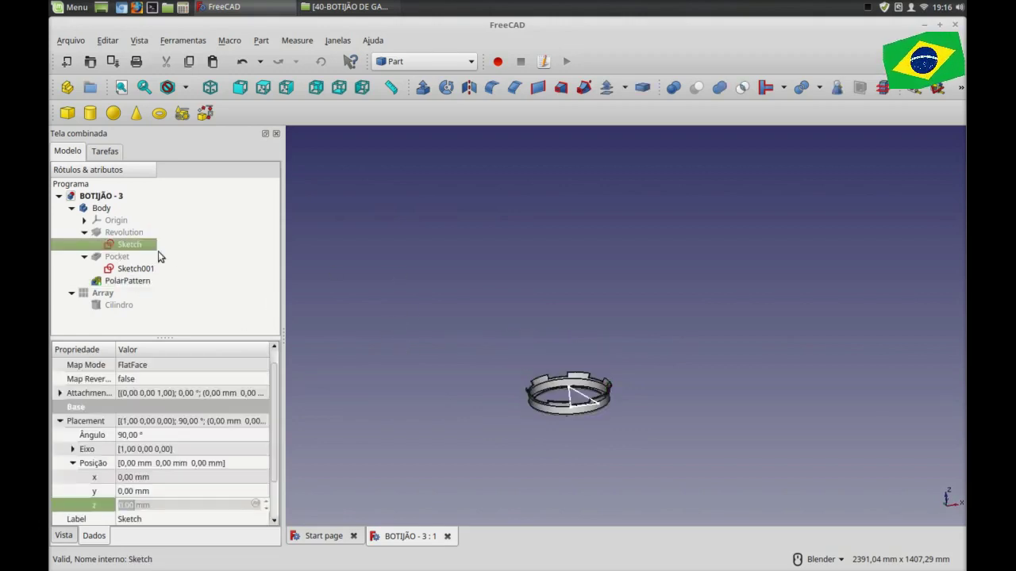
scroll(556, 374, up, 5)
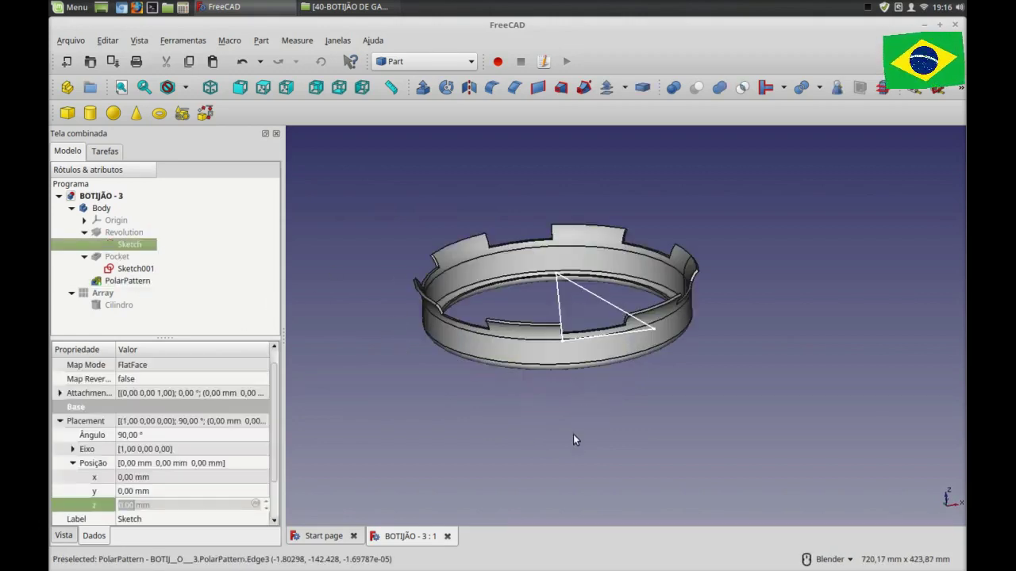
click(144, 271)
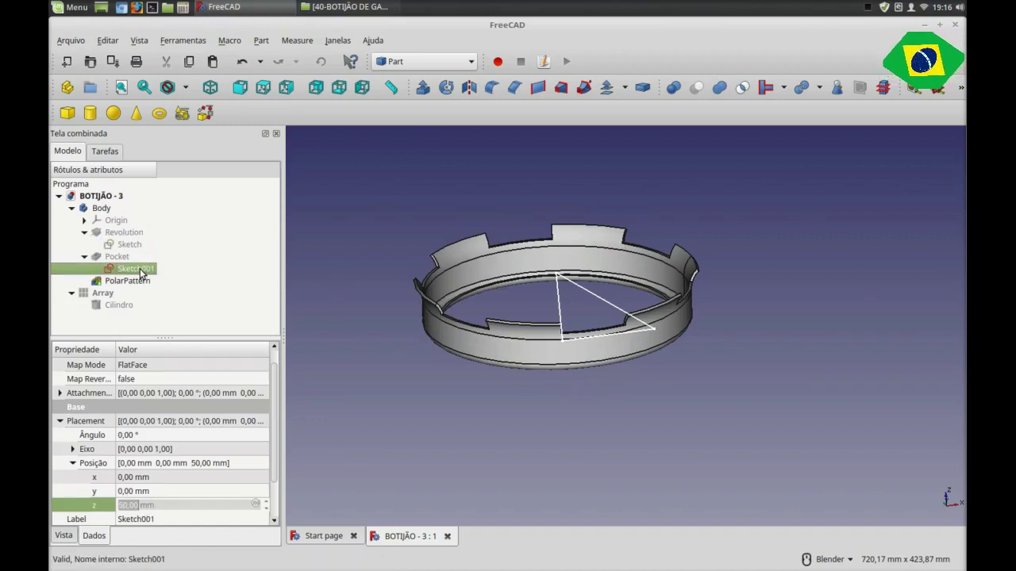
double_click(142, 273)
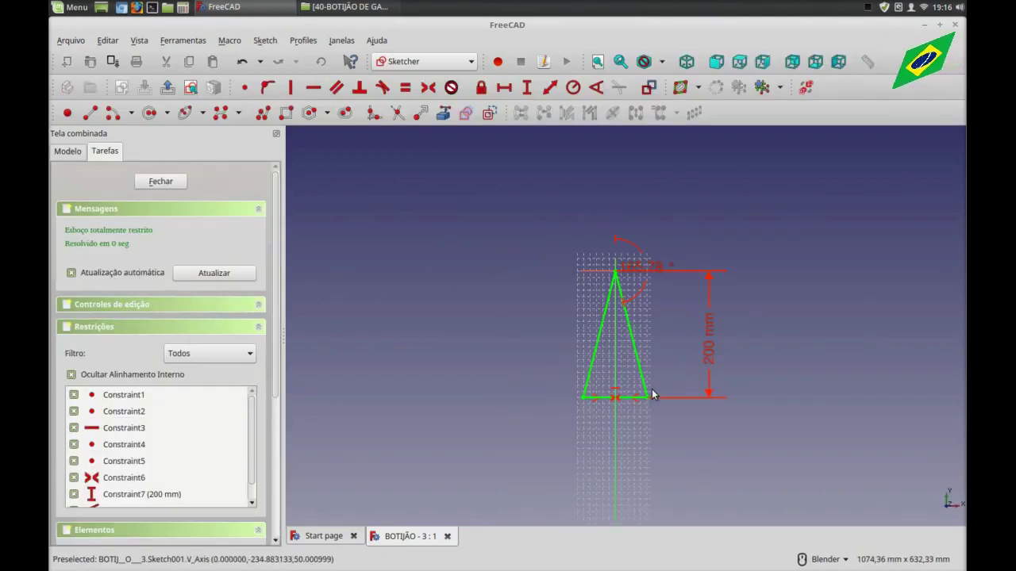
Shift the 200 mm and angle labels, then close and hide Sketch001 and select PolarPattern.
drag(710, 342, 705, 342)
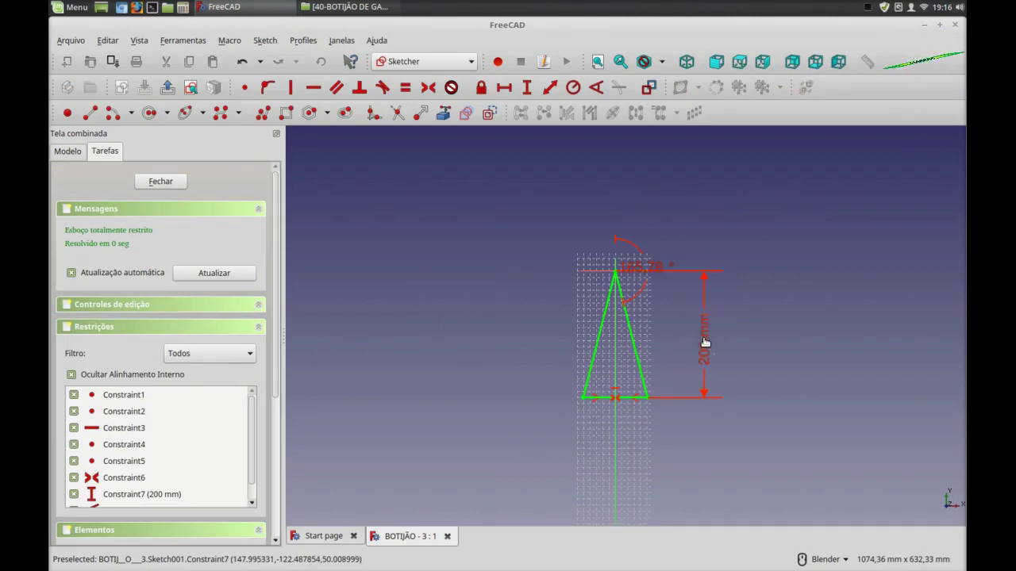
drag(628, 270, 668, 306)
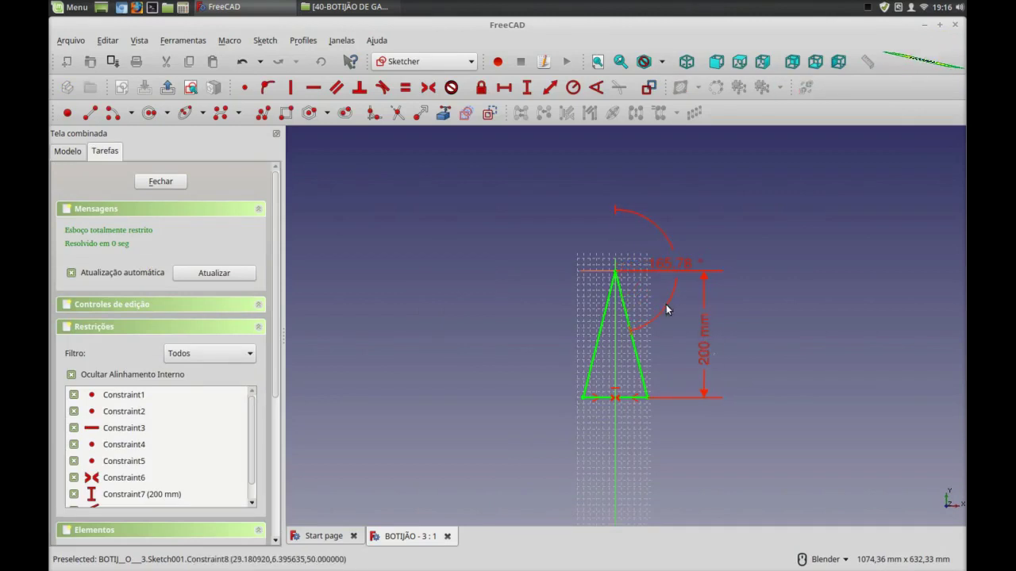
click(160, 181)
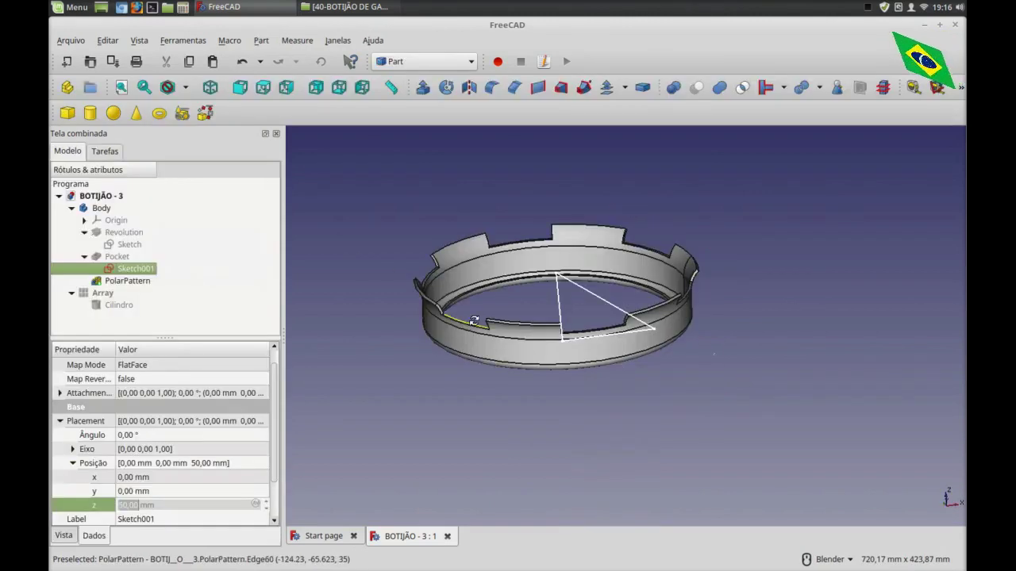
key(space)
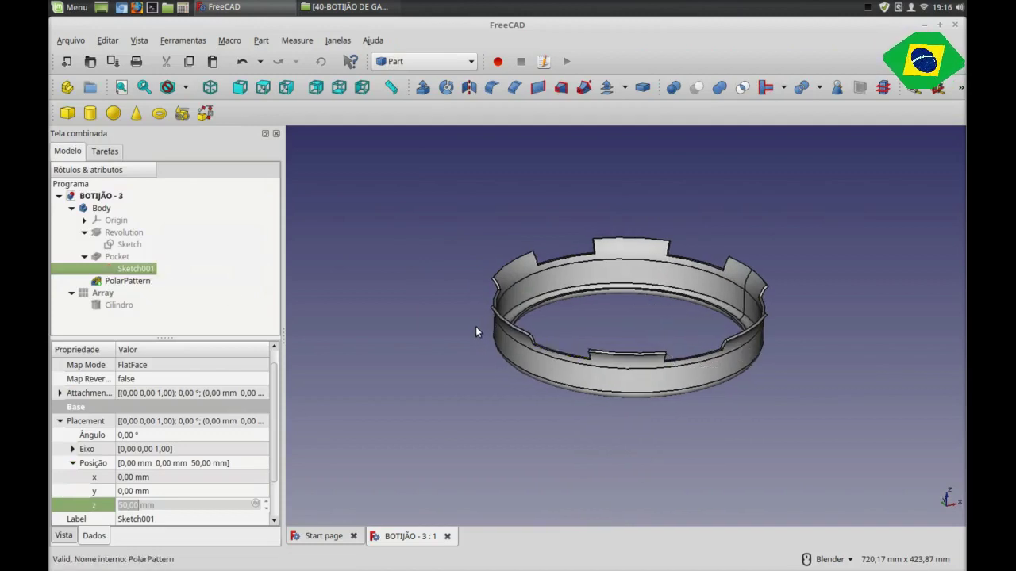
click(121, 283)
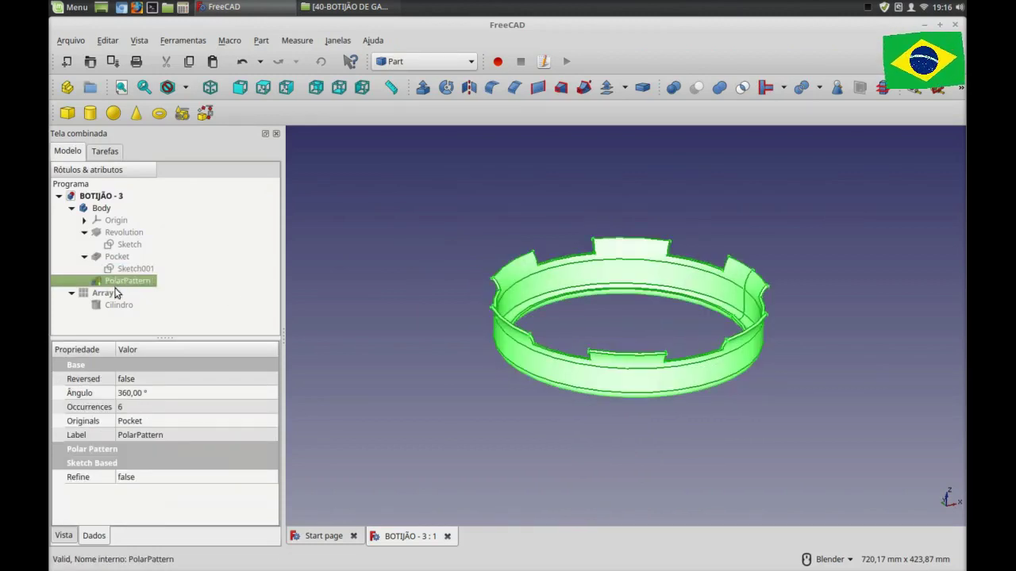
Select the Cilindro cross rod together with the polar Array of rods.
click(104, 296)
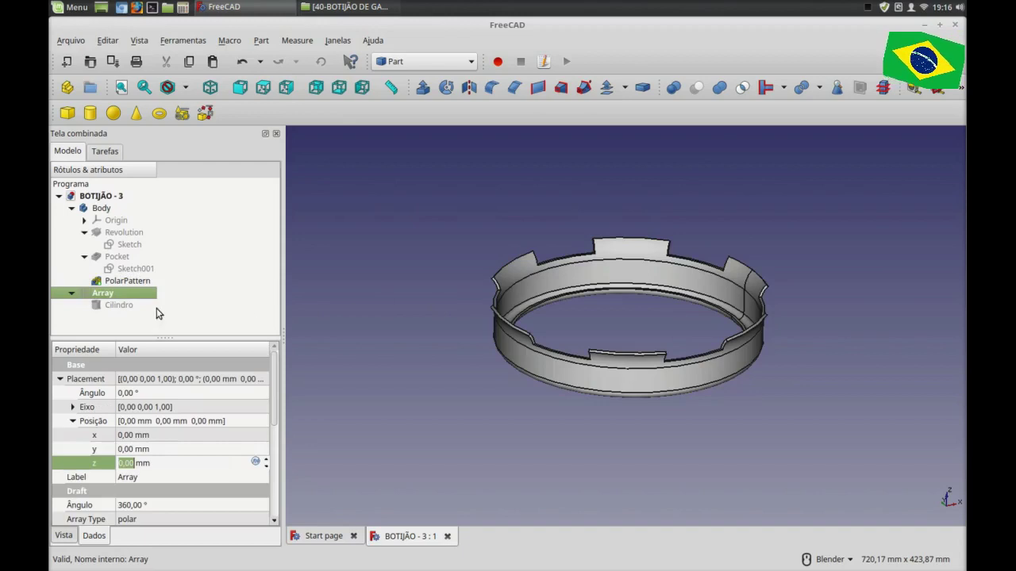
click(123, 306)
scroll(433, 347, down, 2)
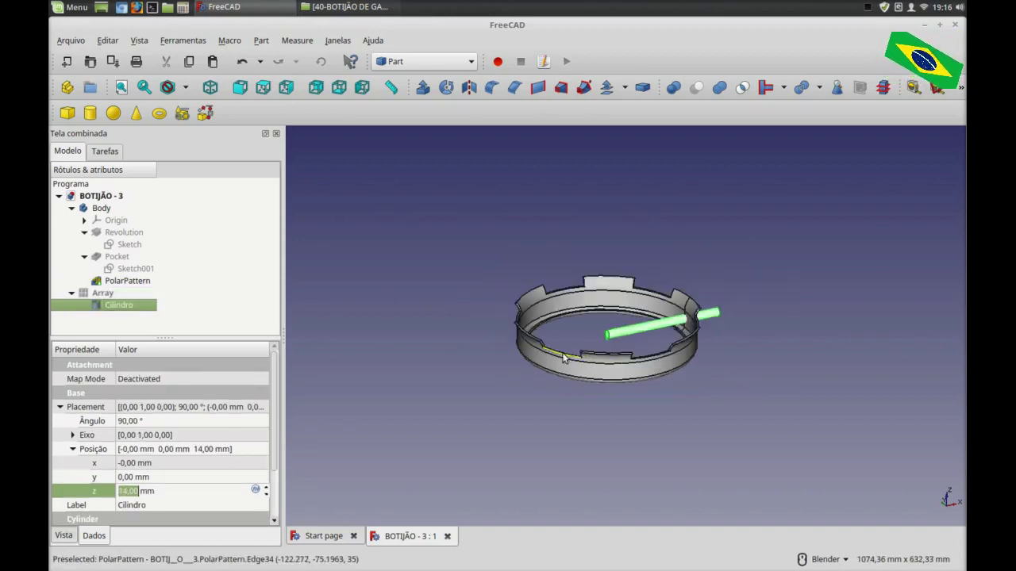
mouse_move(433, 347)
middle_down()
mouse_move(657, 292)
mouse_move(711, 350)
middle_up()
click(711, 350)
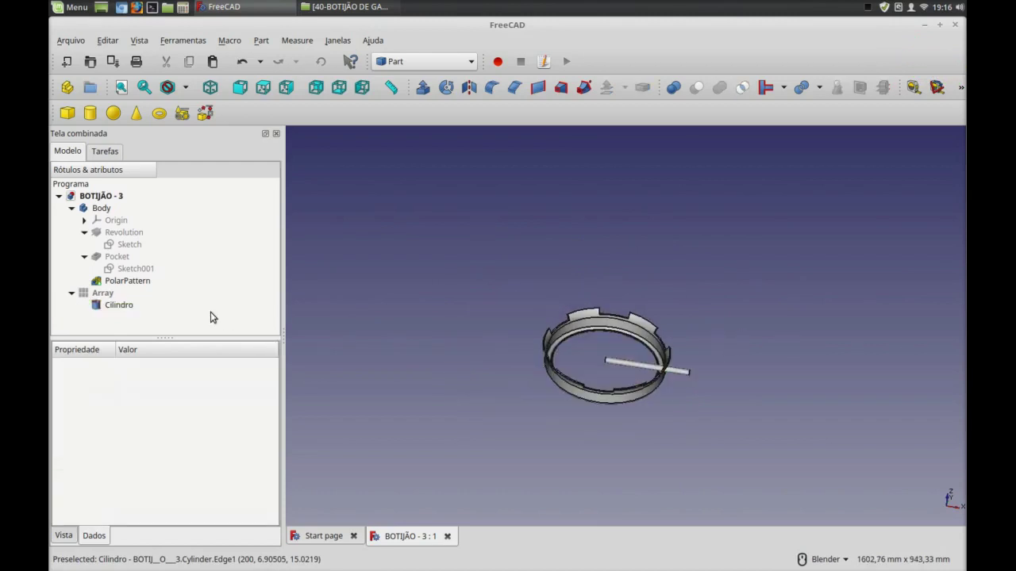
click(104, 295)
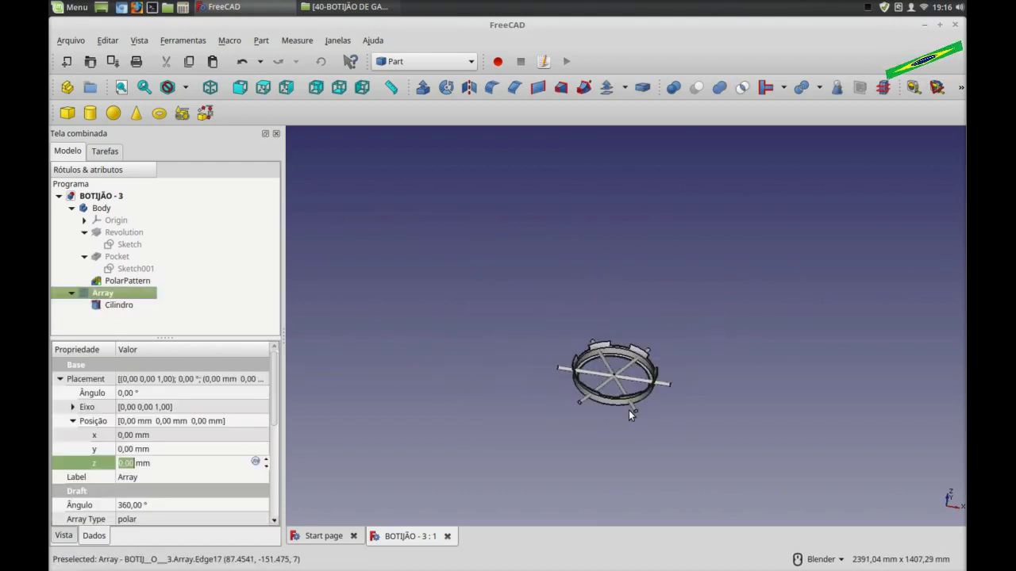
middle_drag(629, 410, 508, 371)
click(119, 305)
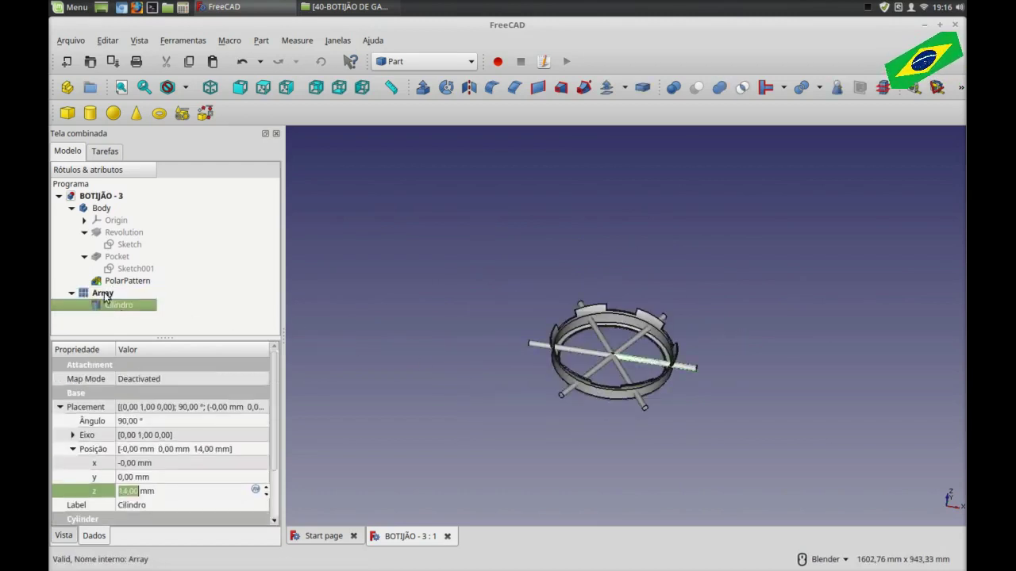
ctrl+click(103, 292)
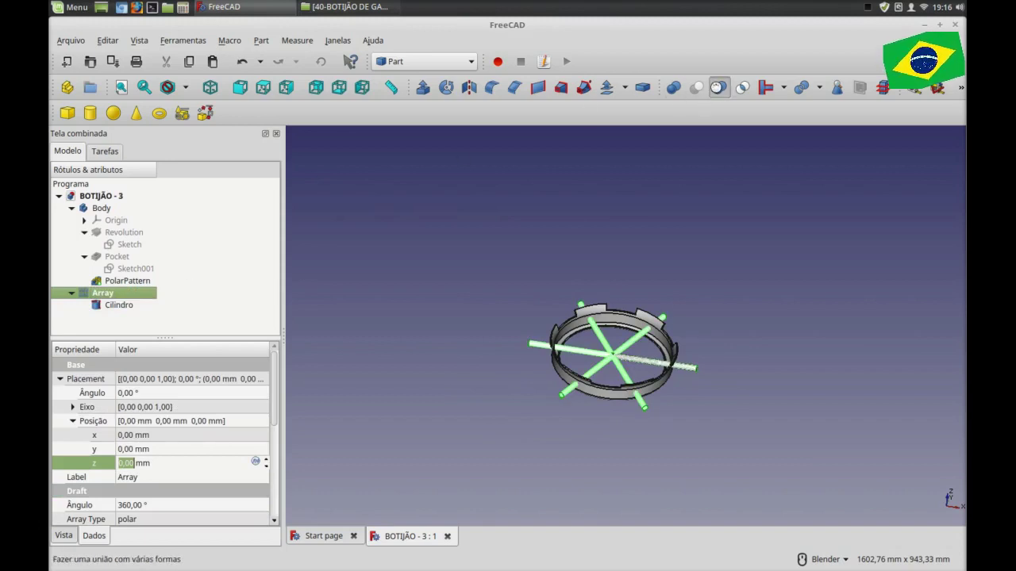
Fuse the Array and Cilindro into a Fusion, then select it with the PolarPattern ring.
click(717, 88)
click(123, 283)
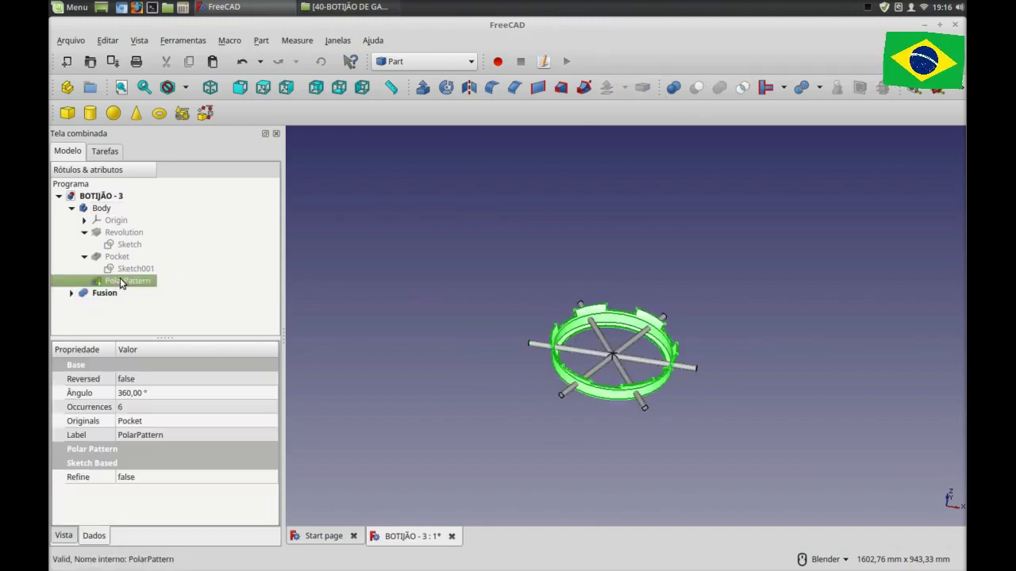
ctrl+click(108, 297)
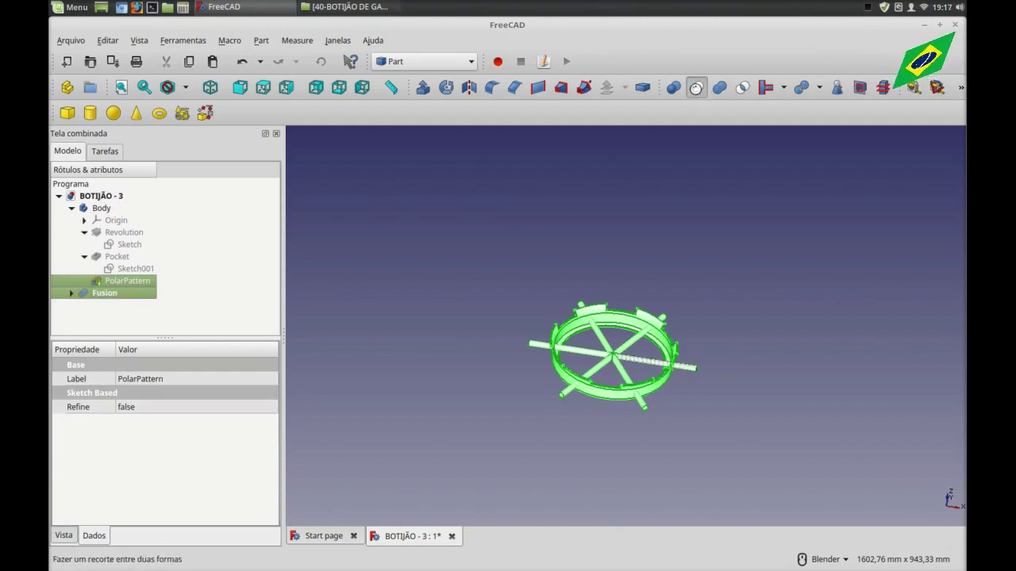
Cut the Fusion from the PolarPattern ring to leave six holes, then select the Pocket and cross rod.
click(696, 87)
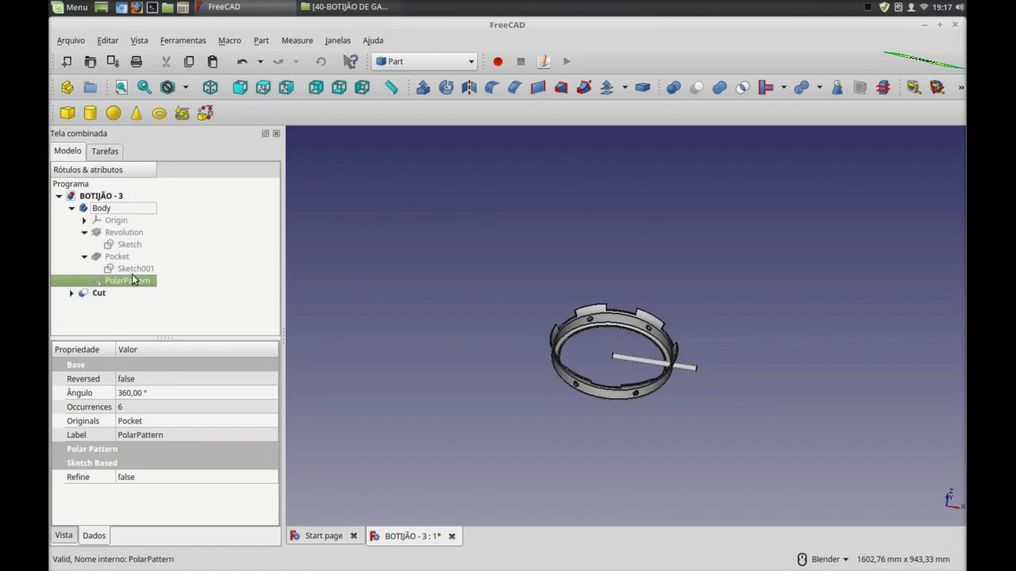
click(118, 257)
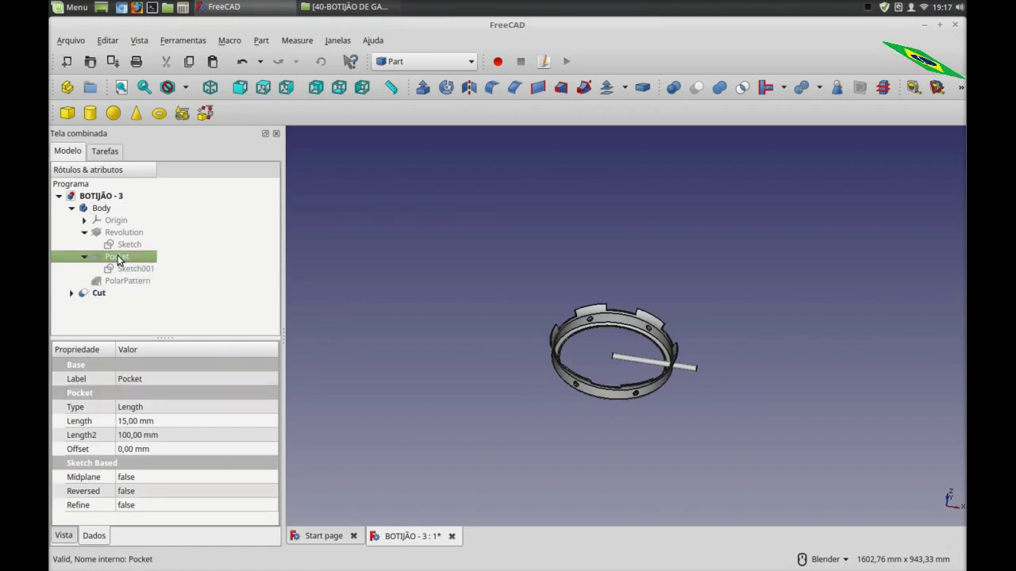
click(639, 362)
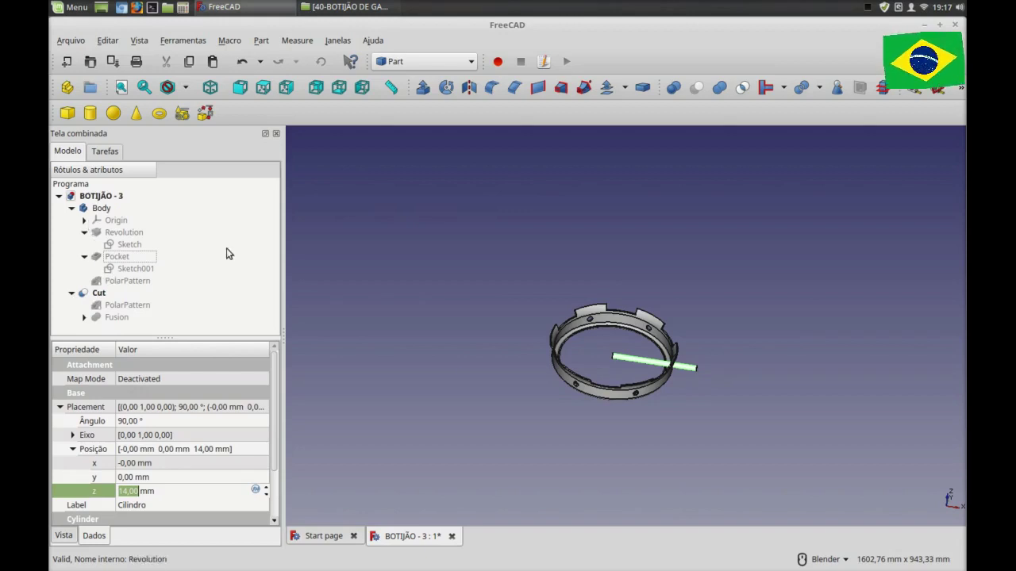
Hide the leftover cross rod, inspect the holed ring, and save BOTIJÃO - 3.
scroll(702, 384, up, 5)
key(space)
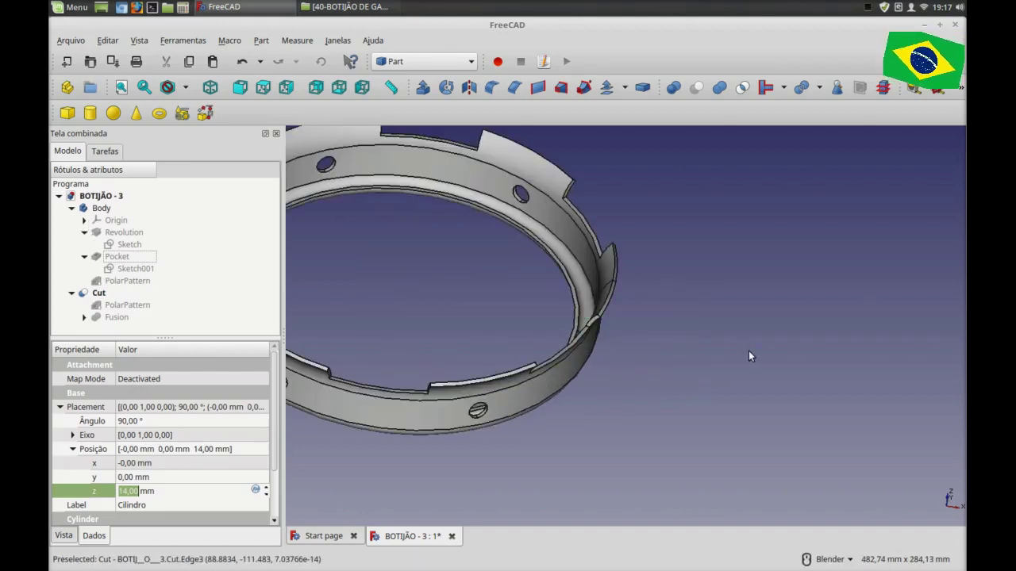
scroll(748, 354, down, 5)
mouse_move(715, 357)
middle_down()
mouse_move(651, 323)
mouse_move(773, 347)
mouse_move(848, 303)
mouse_move(764, 358)
mouse_move(691, 363)
middle_up()
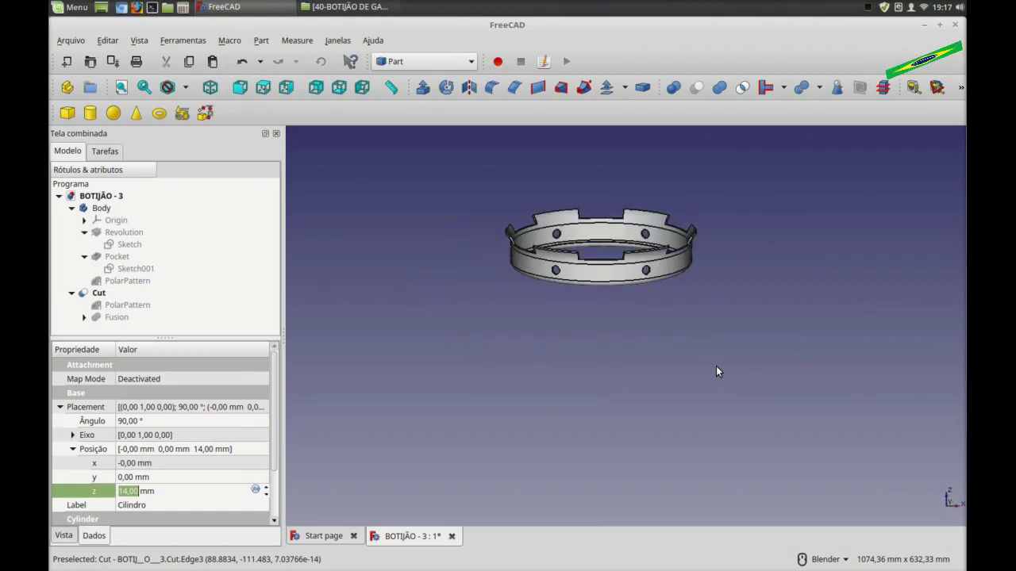
scroll(682, 405, down, 3)
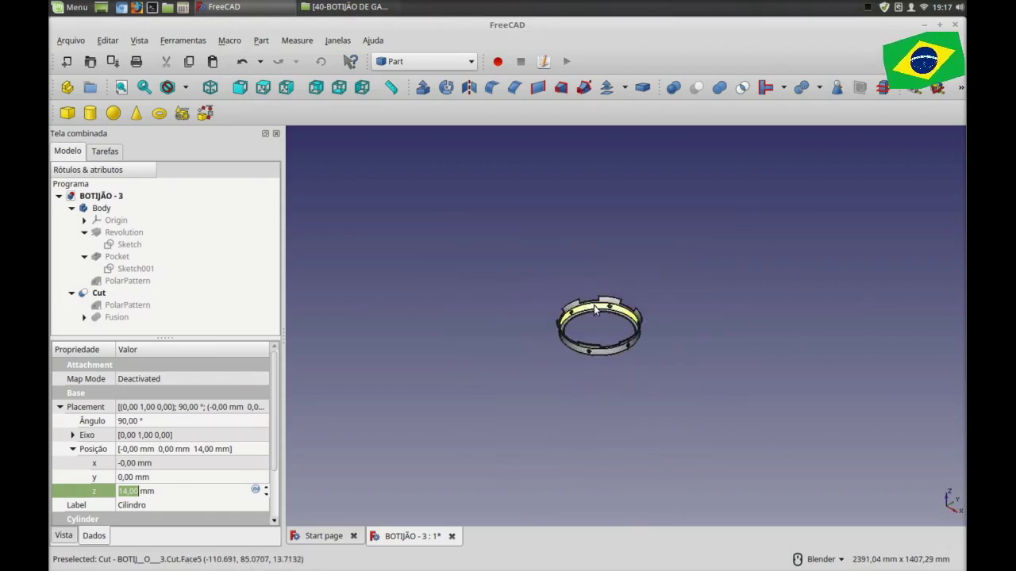
scroll(592, 308, up, 3)
scroll(584, 311, up, 2)
scroll(653, 429, down, 2)
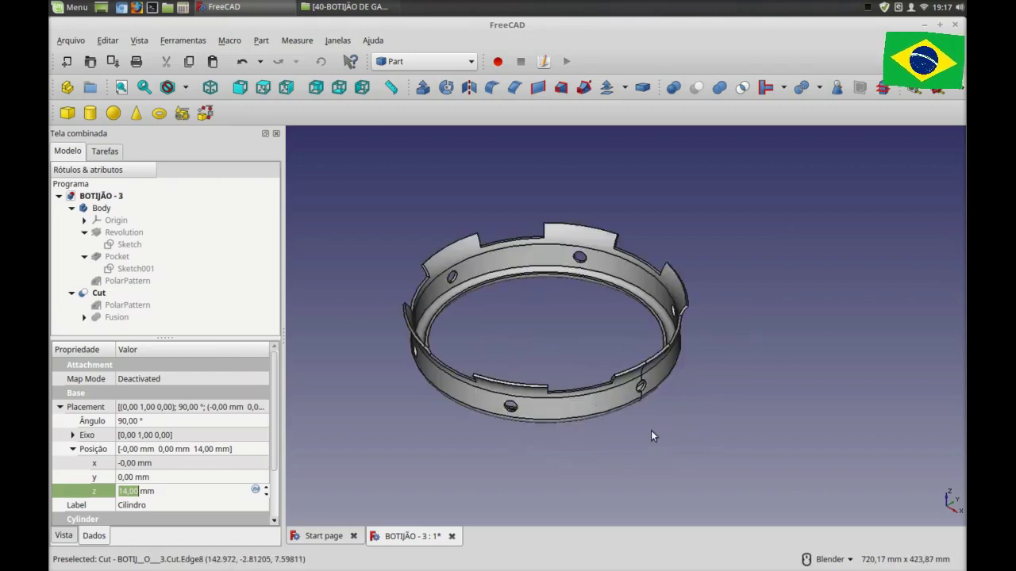
scroll(651, 431, up, 2)
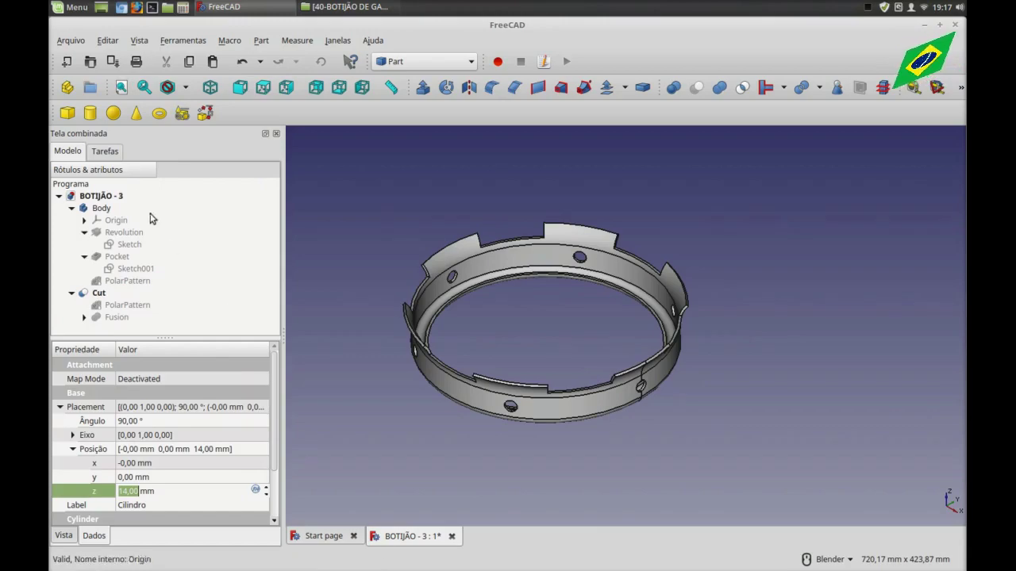
click(113, 61)
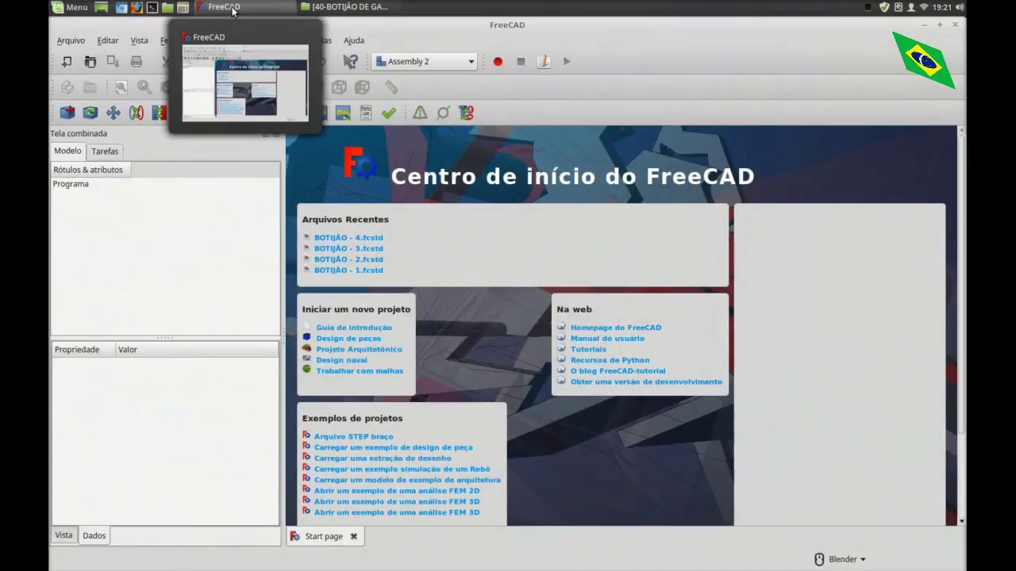
Import BOTIJÃO - 1.fcstd as a part into a new assembly and view it isometrically.
click(68, 114)
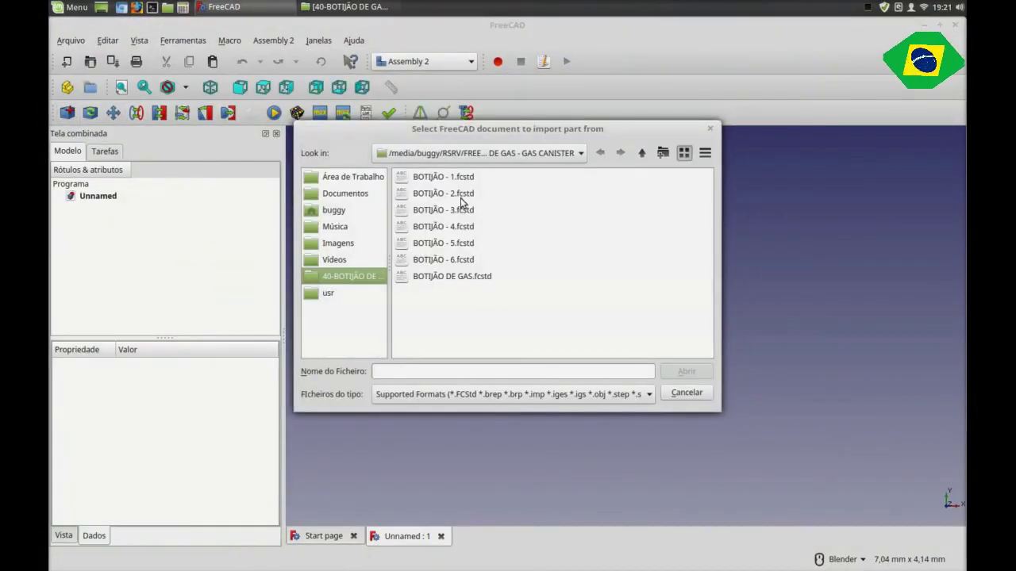
click(447, 179)
click(673, 368)
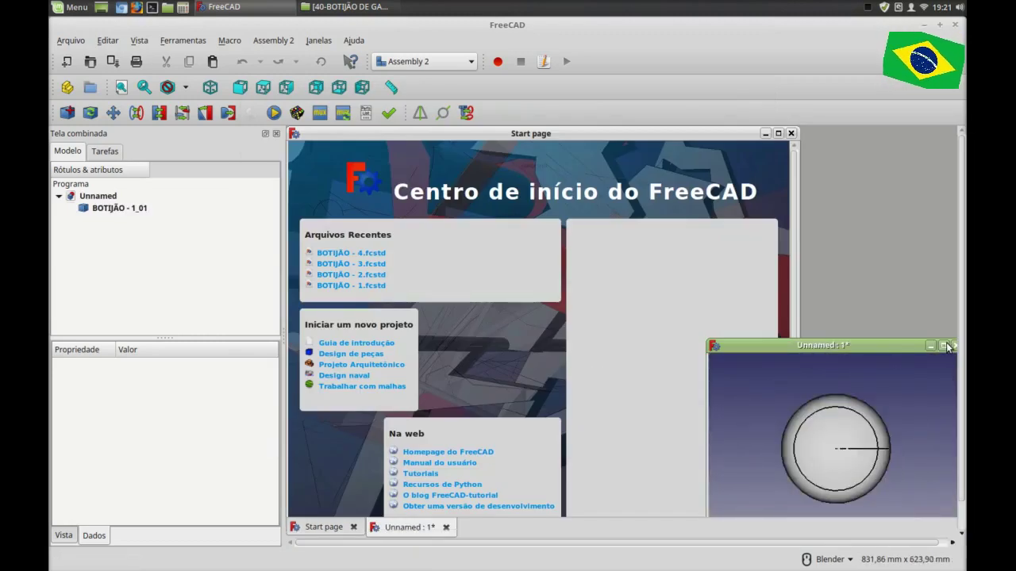
click(944, 346)
key(0)
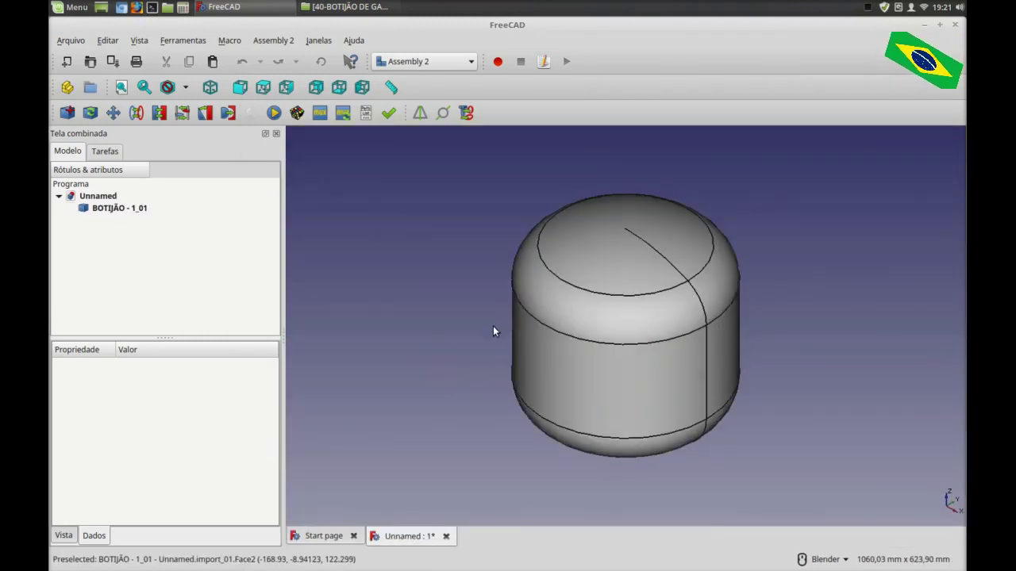
scroll(492, 346, down, 5)
scroll(556, 369, up, 3)
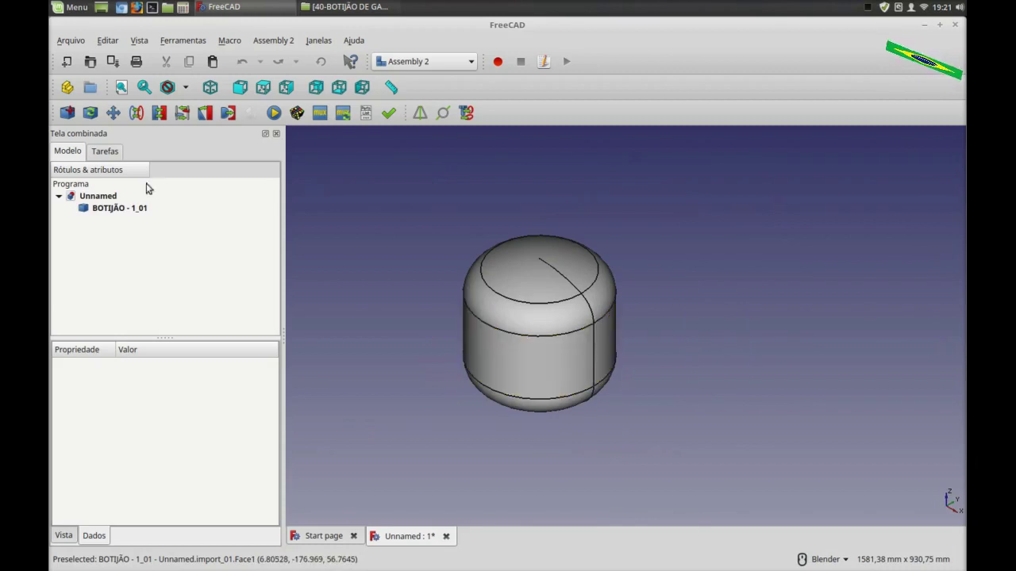
Import BOTIJÃO - 2.fcstd as a second part and maximize the 3D view.
click(68, 113)
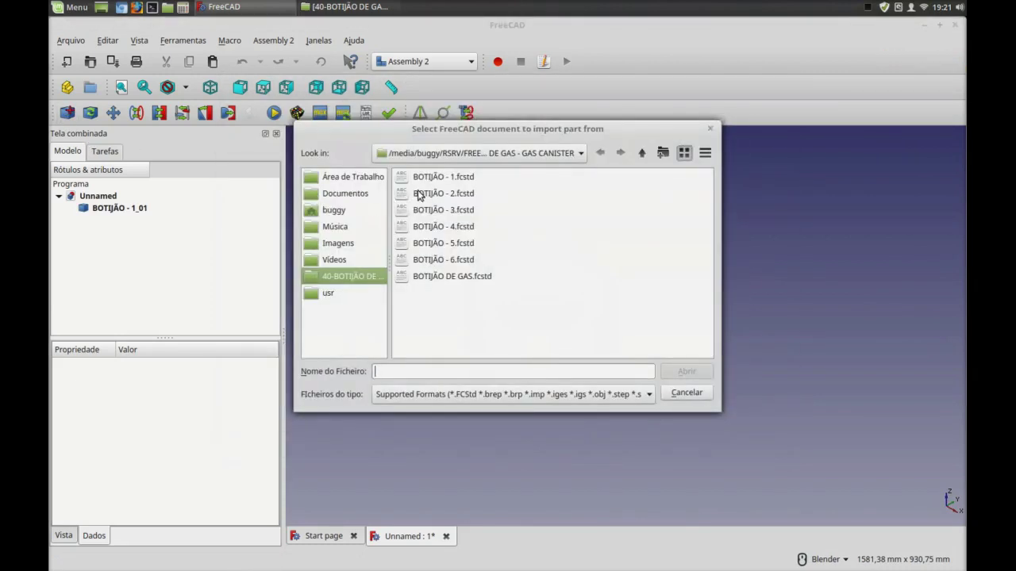
click(419, 195)
click(693, 373)
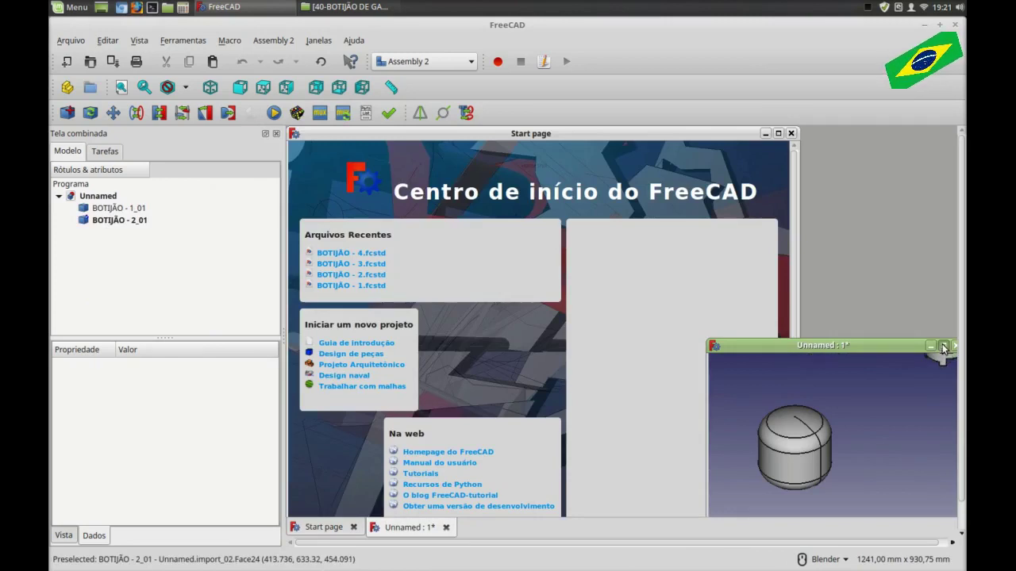
click(943, 346)
scroll(509, 288, down, 2)
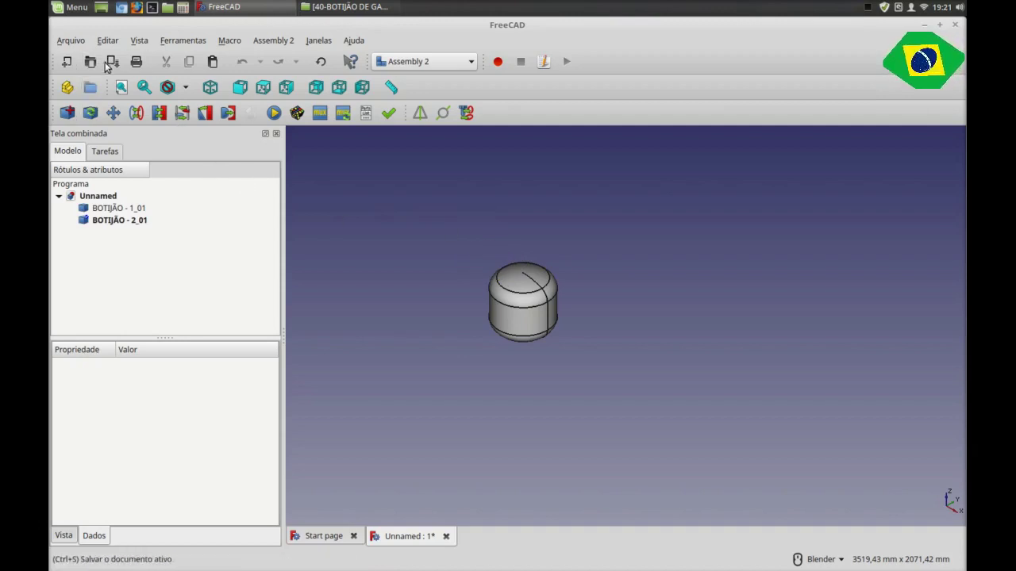
Switch the display to wireframe and snap to a front view.
click(186, 87)
click(183, 155)
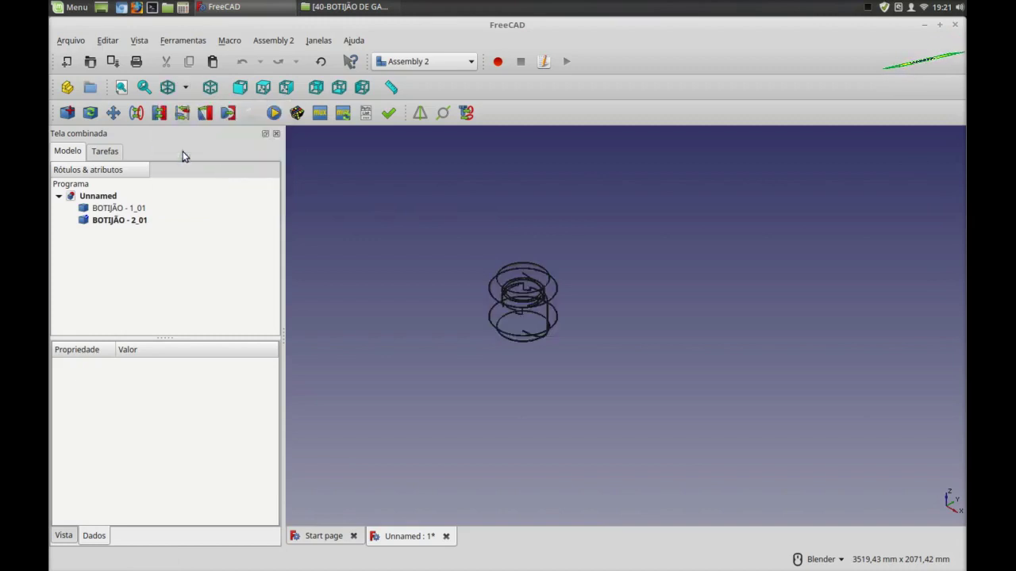
middle_drag(469, 258, 525, 337)
scroll(525, 336, up, 3)
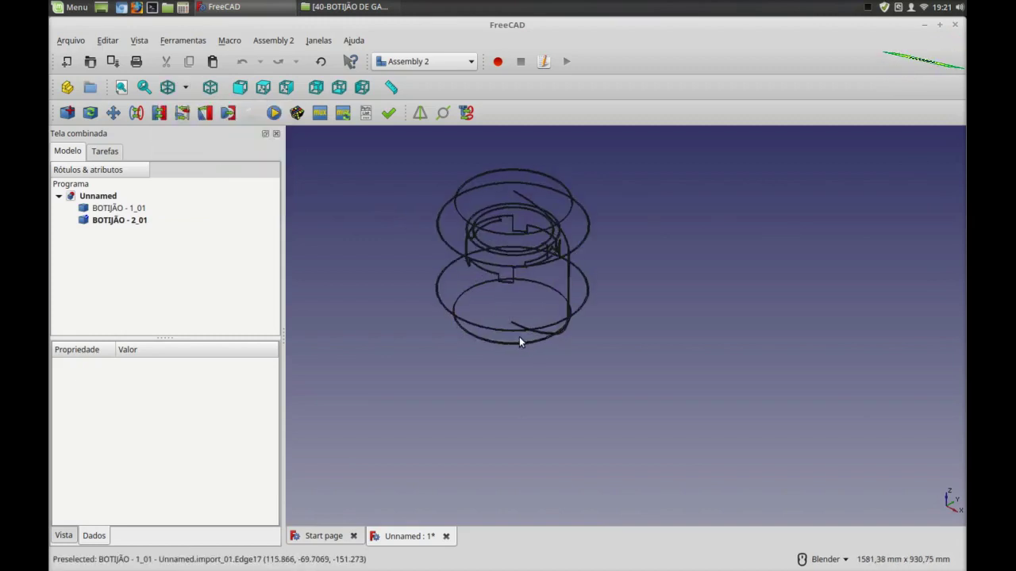
key(1)
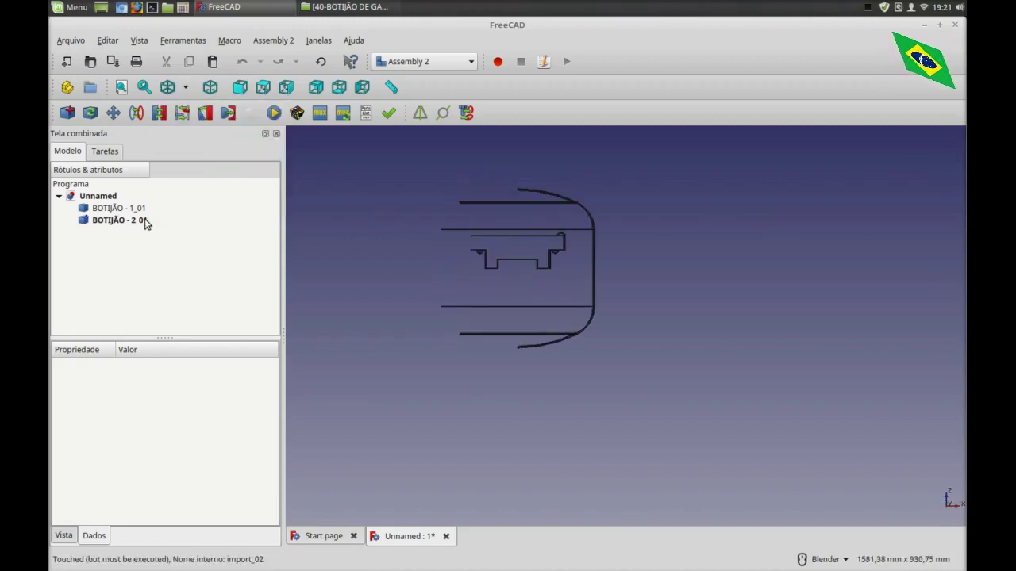
Raise BOTIJÃO - 2_01 to a Placement z of 177 mm.
click(115, 220)
click(78, 423)
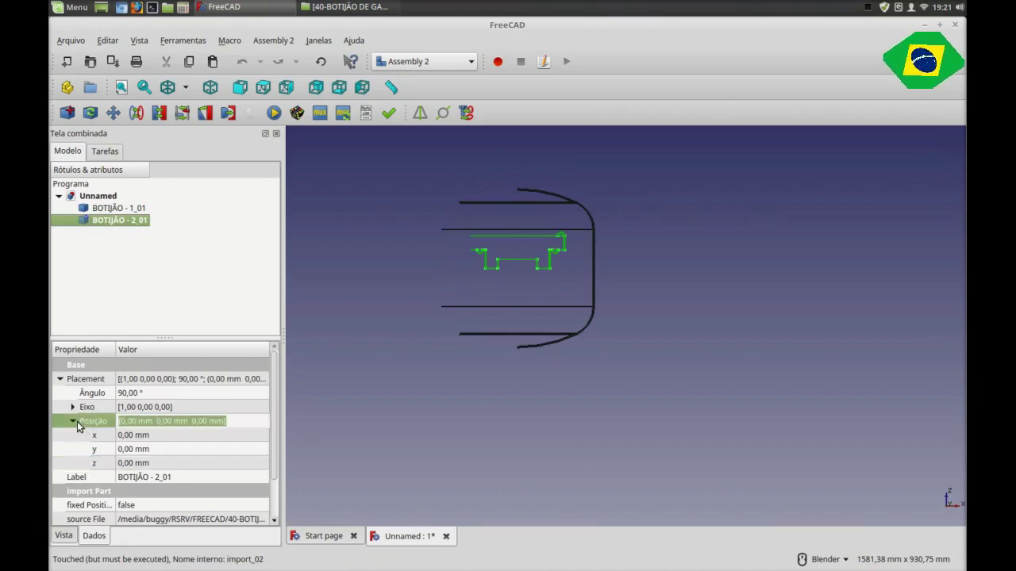
click(136, 465)
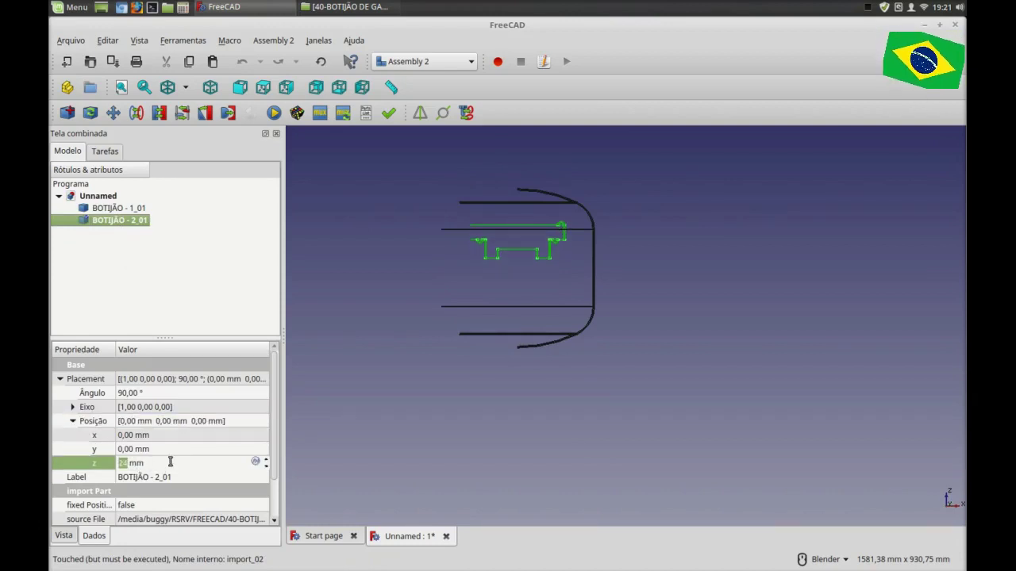
scroll(170, 461, up, 3)
scroll(168, 460, up, 3)
scroll(169, 460, up, 2)
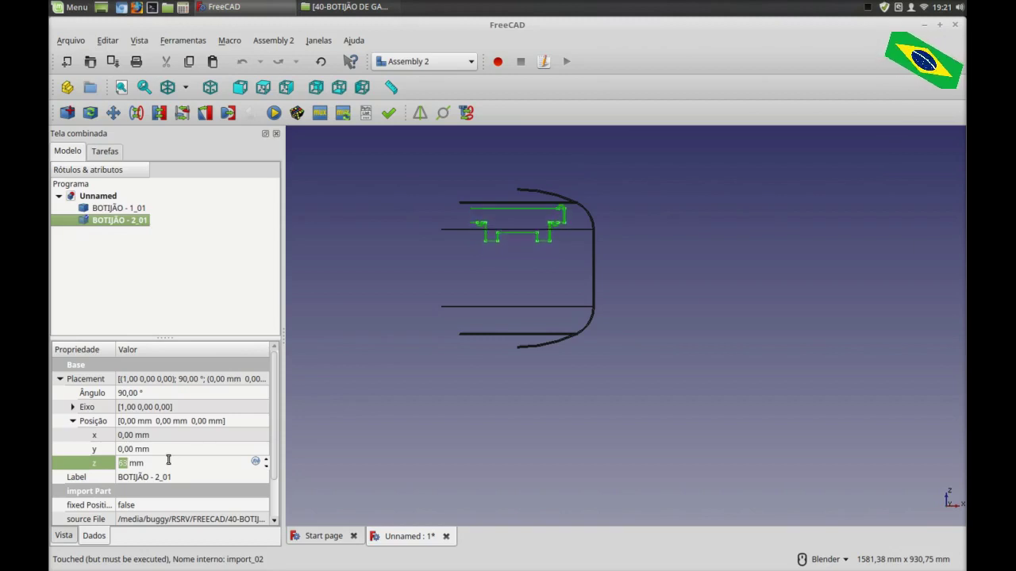
scroll(168, 460, up, 2)
scroll(168, 460, up, 2)
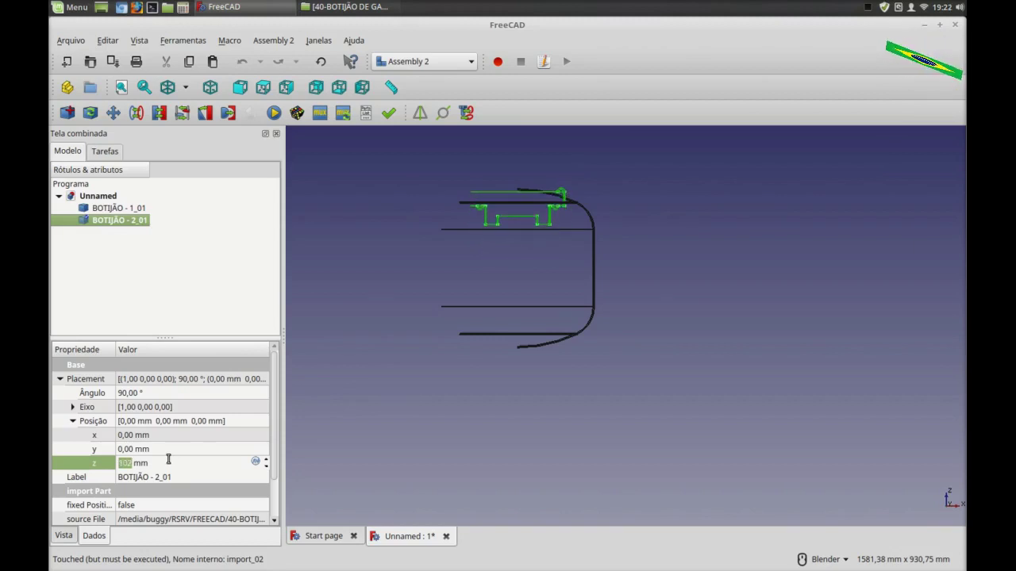
scroll(168, 460, up, 2)
scroll(168, 461, up, 2)
scroll(168, 461, up, 2)
scroll(168, 461, up, 2)
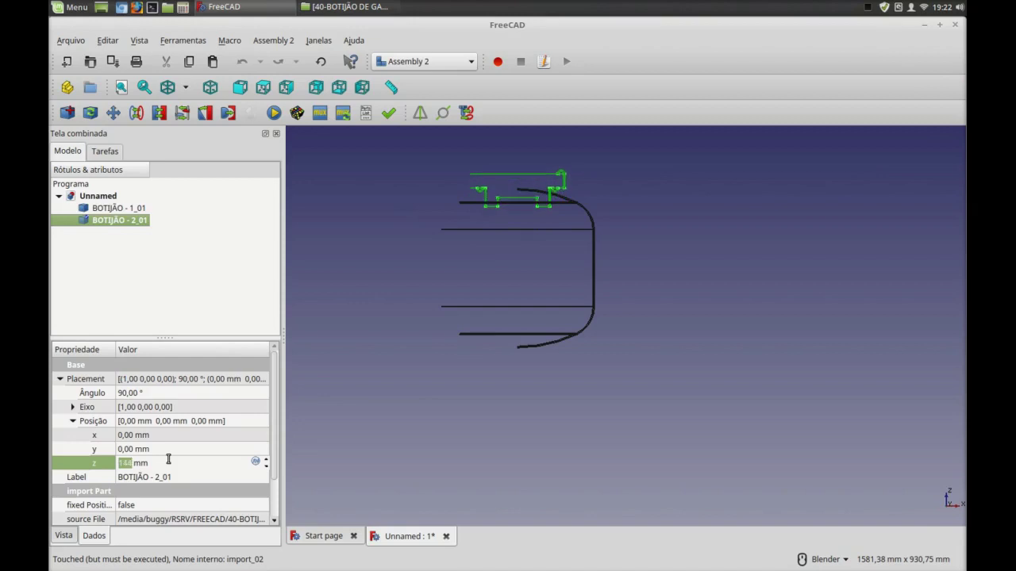
scroll(168, 460, up, 1)
scroll(169, 460, up, 2)
key(Return)
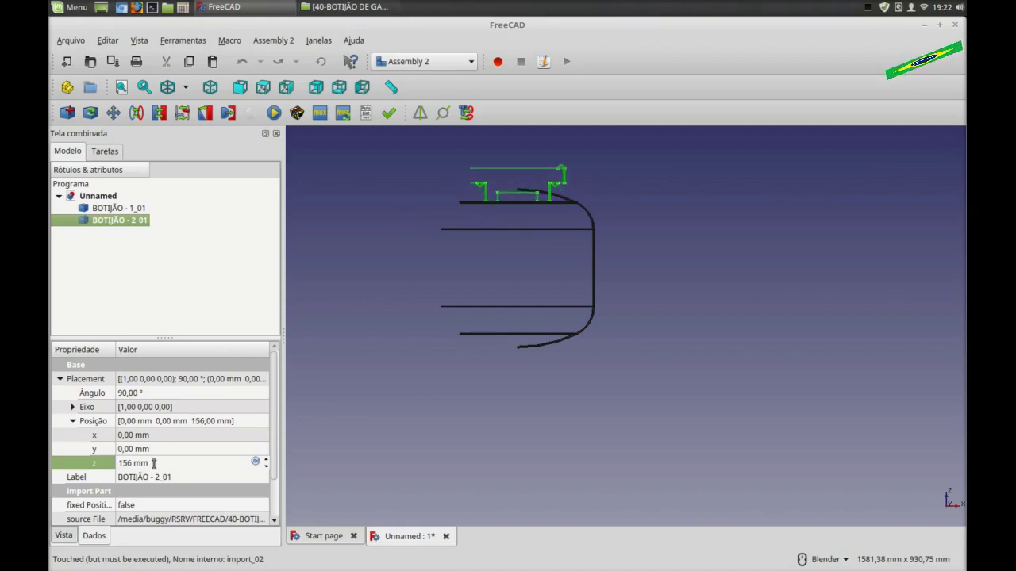
scroll(154, 465, up, 1)
scroll(153, 464, up, 1)
scroll(154, 465, up, 1)
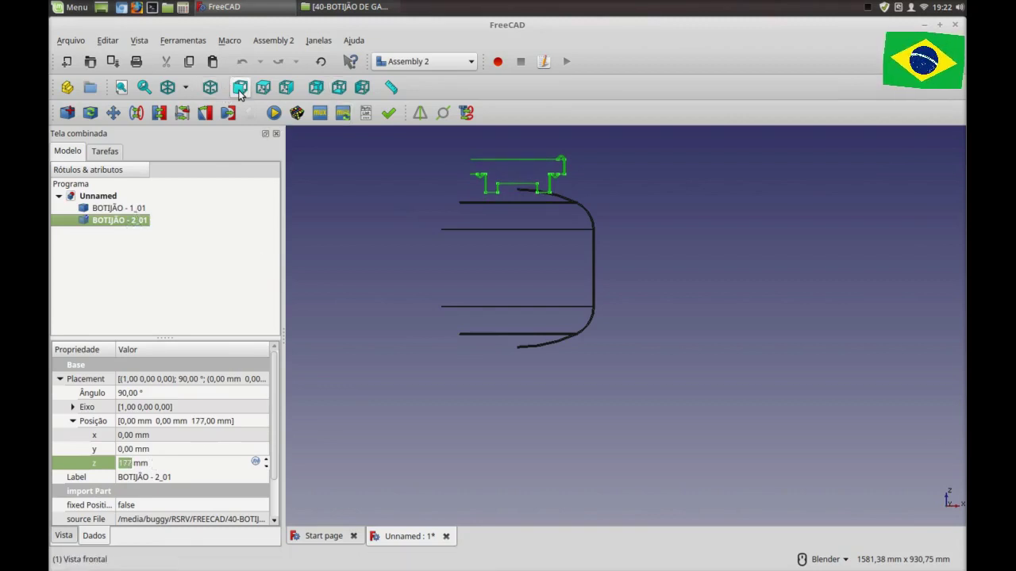
click(194, 87)
Show the model shaded and inspect the cylinder from several angles.
click(179, 101)
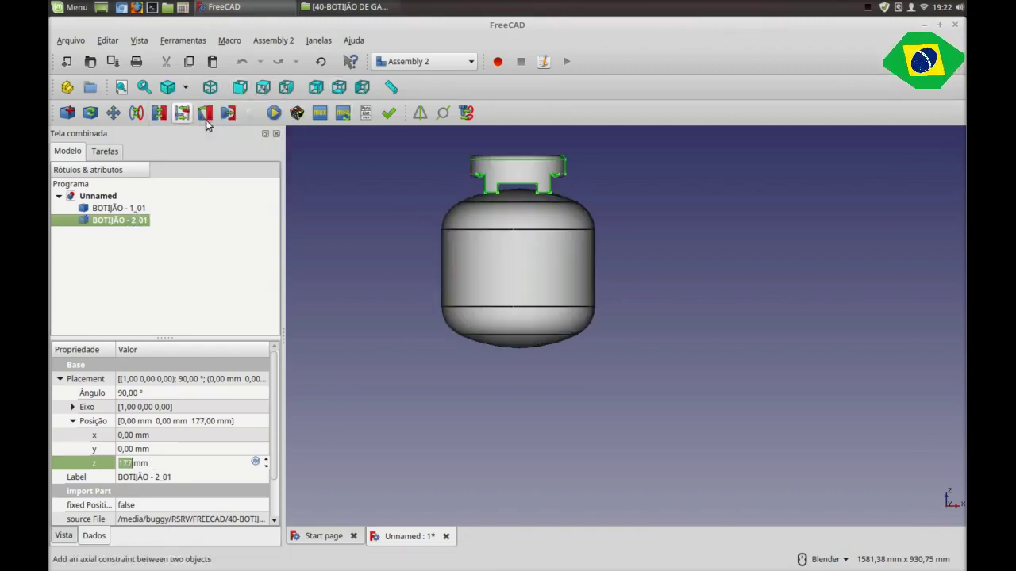
middle_drag(605, 206, 596, 222)
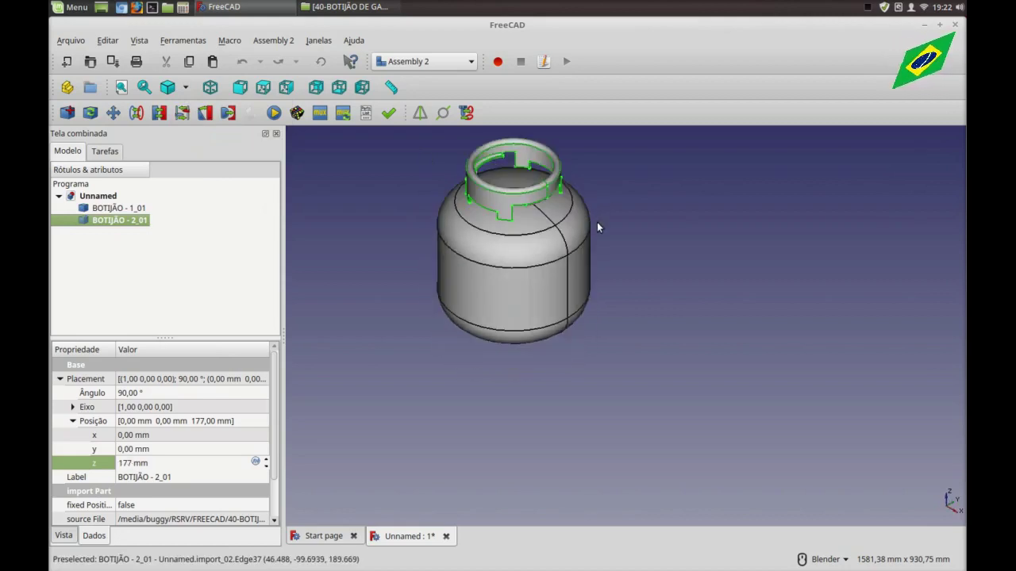
click(685, 239)
scroll(487, 218, up, 5)
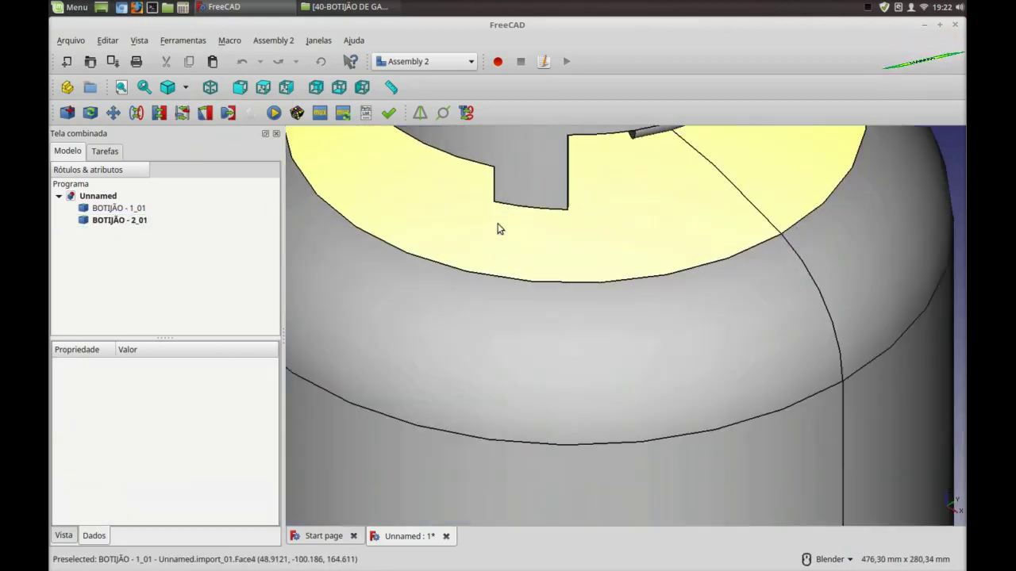
scroll(499, 230, down, 3)
scroll(499, 272, down, 3)
mouse_move(487, 268)
middle_down()
mouse_move(465, 222)
mouse_move(450, 227)
middle_up()
key(1)
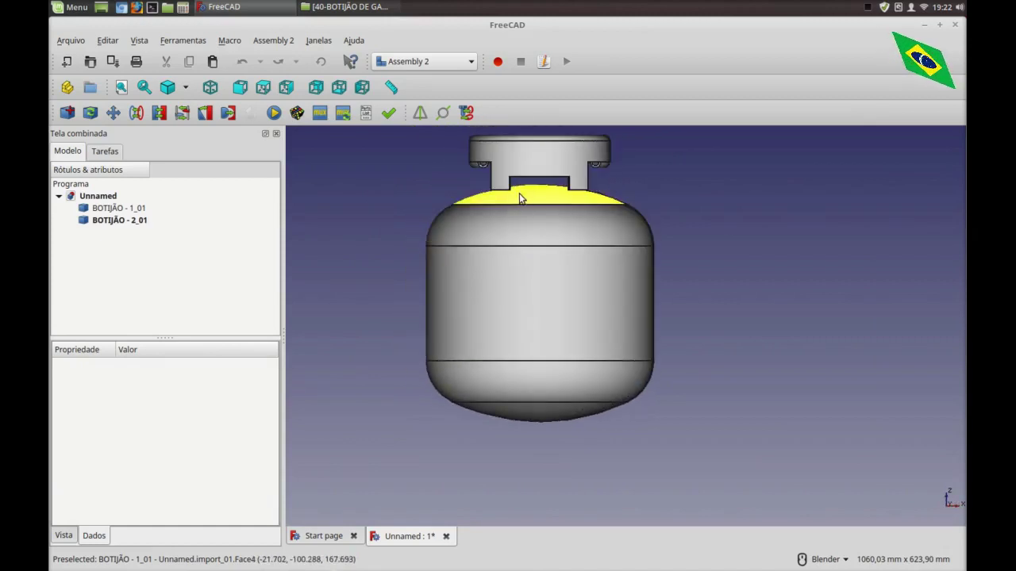
scroll(508, 193, down, 2)
key(2)
key(1)
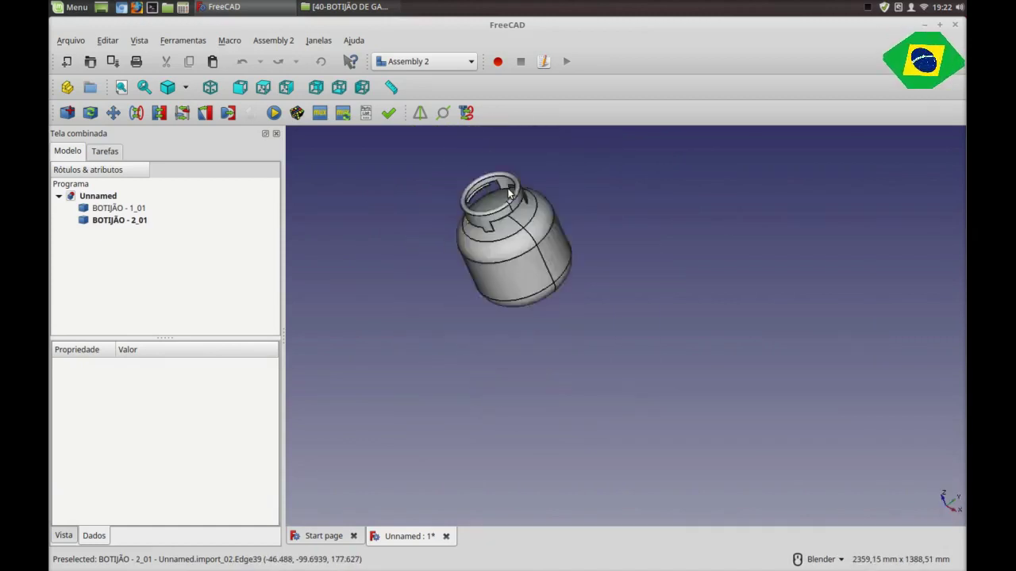
scroll(619, 208, up, 3)
scroll(634, 191, up, 1)
scroll(611, 254, down, 2)
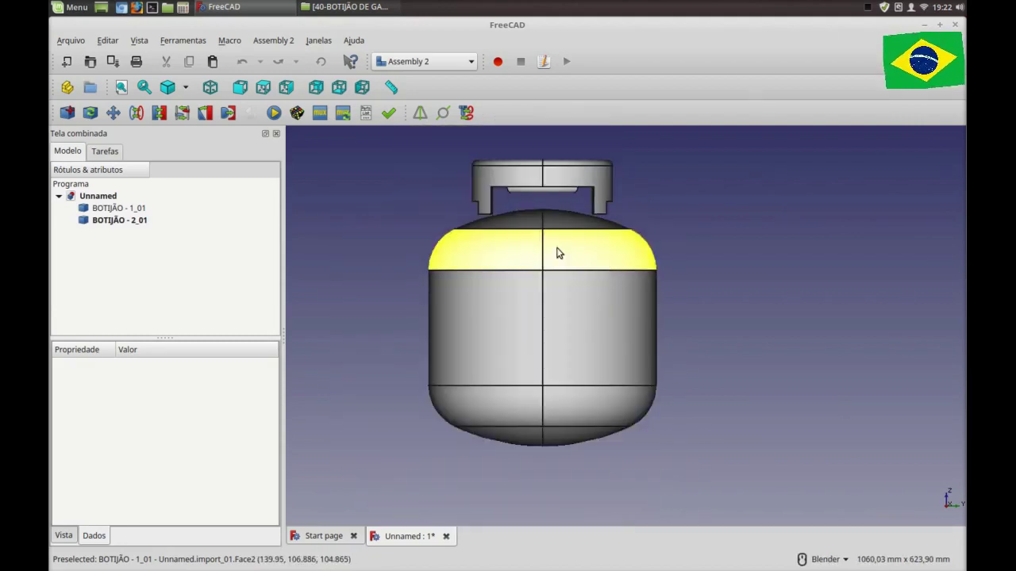
Lower BOTIJÃO - 2_01 to z = 162 mm so it rests on the cylinder.
click(123, 223)
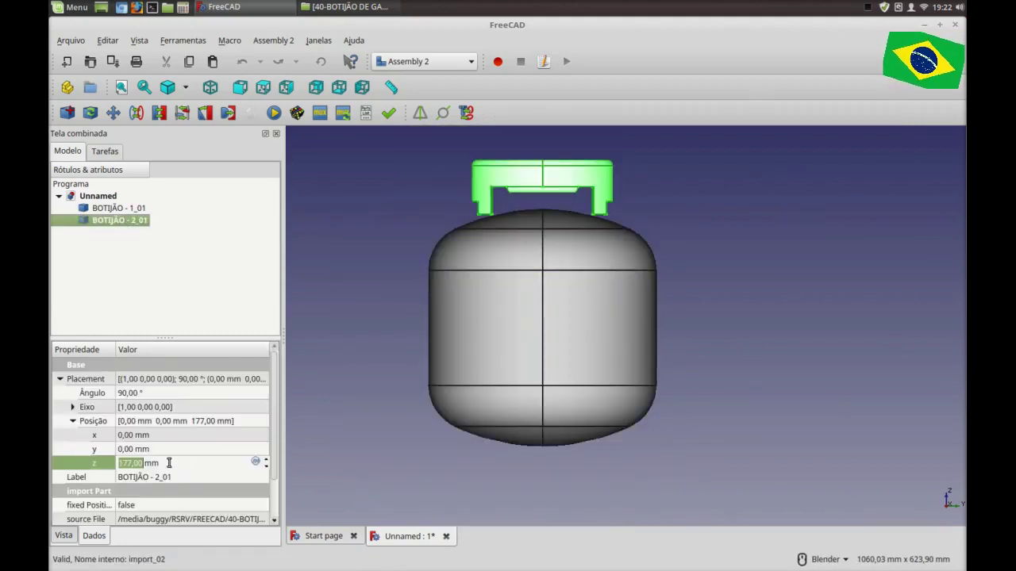
scroll(169, 463, down, 4)
scroll(169, 463, down, 4)
scroll(169, 462, down, 4)
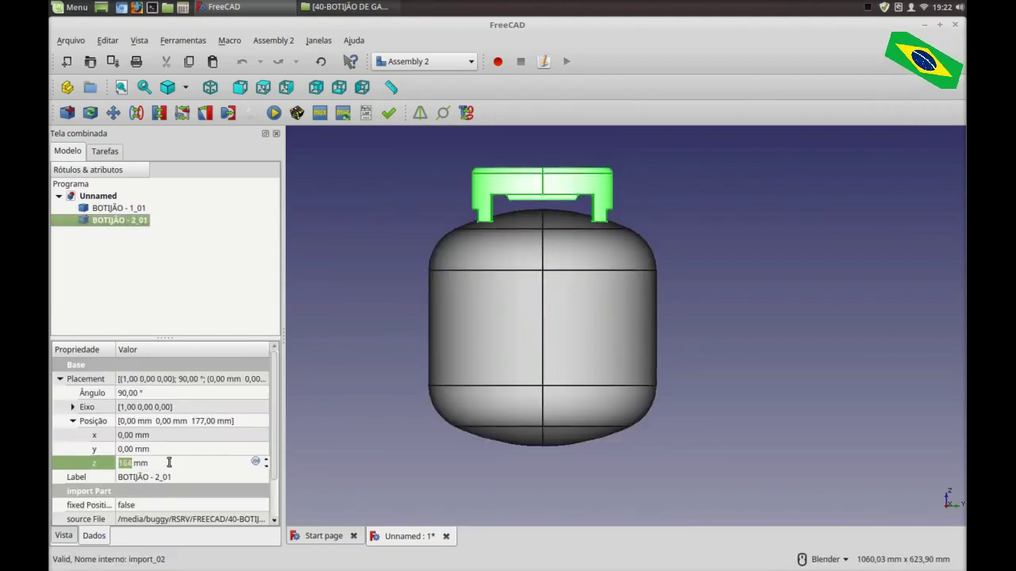
scroll(169, 462, down, 3)
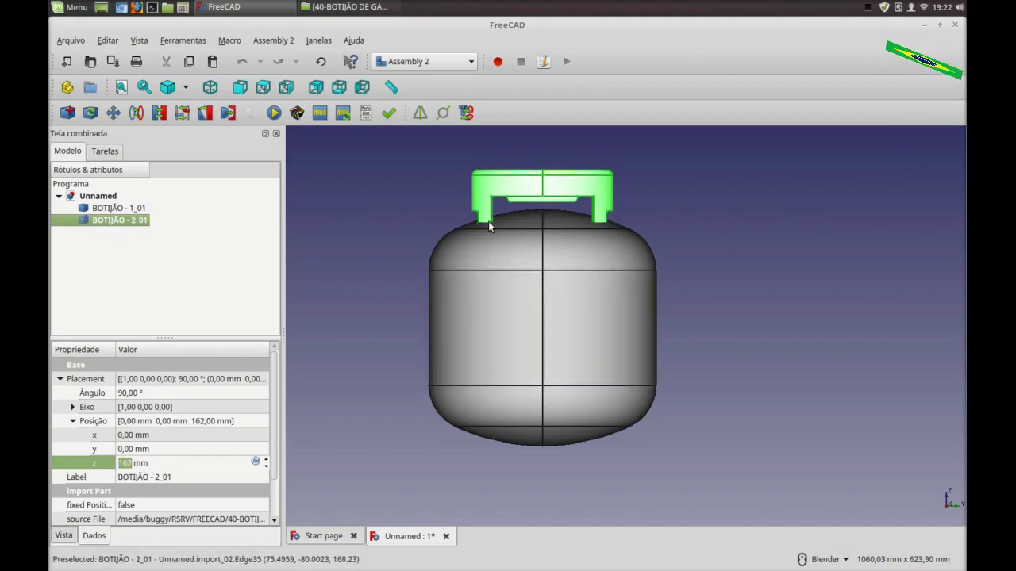
scroll(489, 221, up, 5)
scroll(597, 234, down, 4)
scroll(594, 229, down, 1)
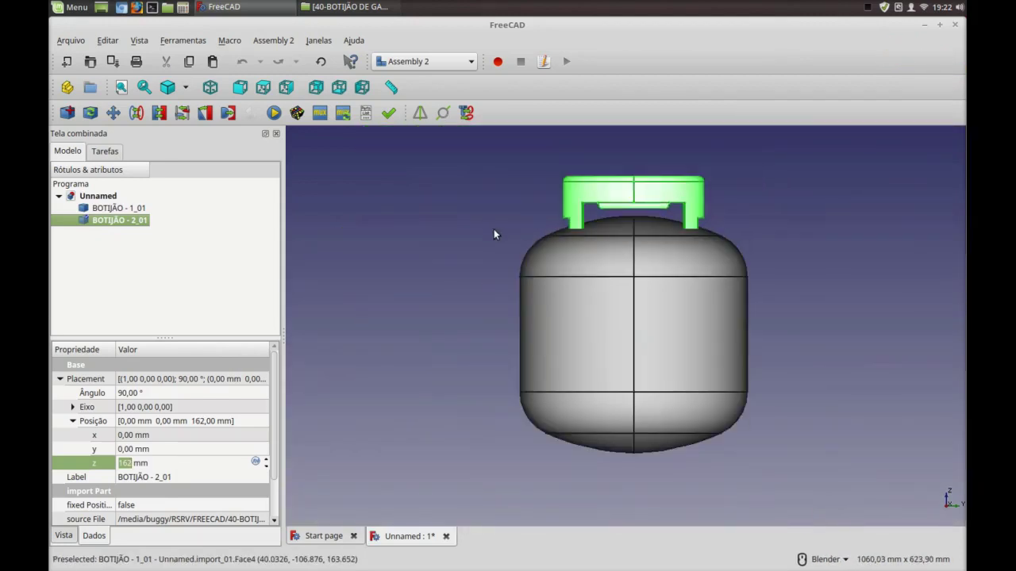
Orbit to check the handle's fit, then bring up the Import Part dialog.
click(448, 238)
scroll(457, 249, down, 3)
middle_drag(463, 249, 546, 307)
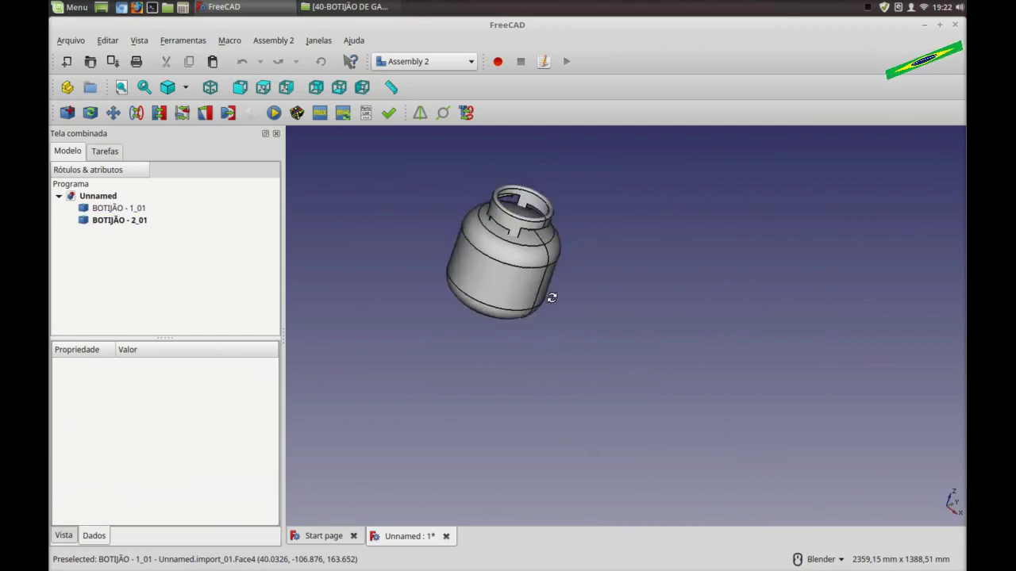
scroll(485, 236, up, 5)
scroll(613, 303, down, 3)
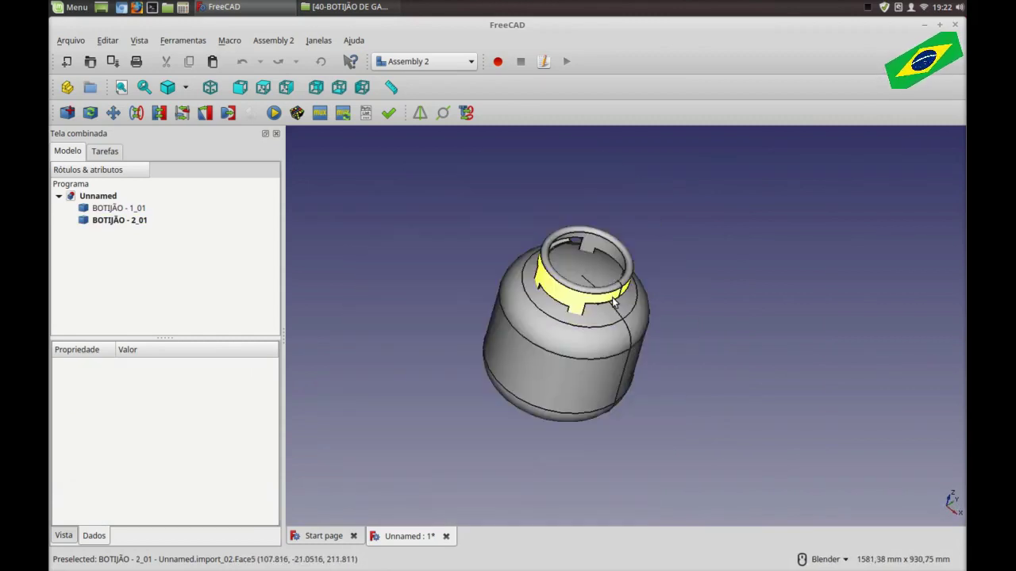
middle_drag(613, 303, 612, 294)
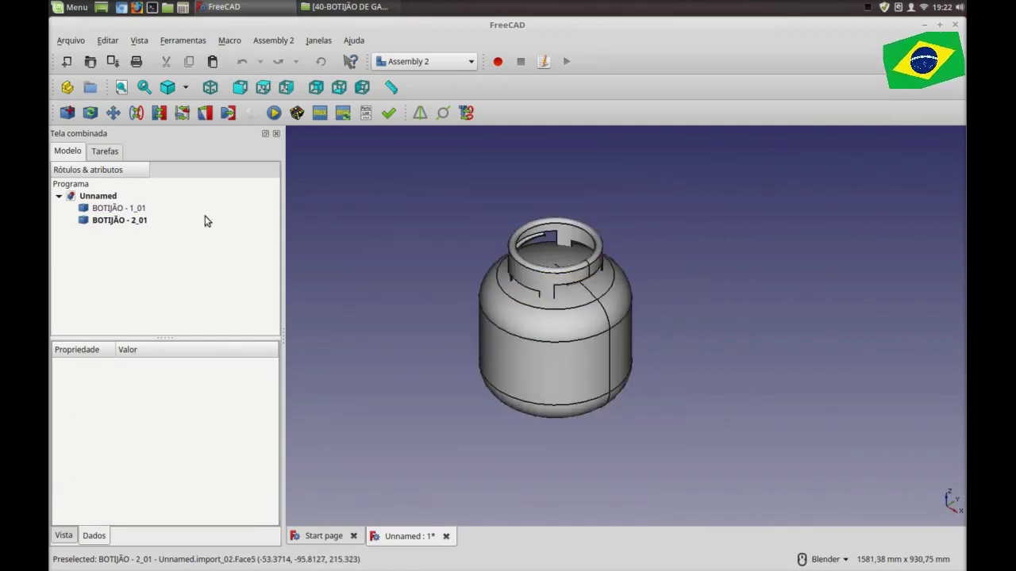
click(67, 113)
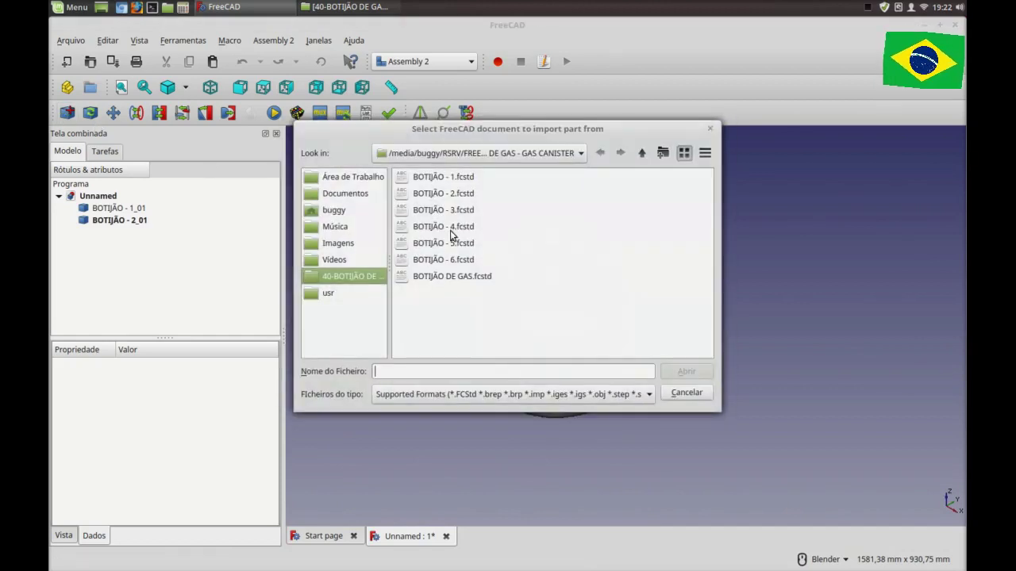
Choose BOTIJÃO - 3.fcstd, place the ring part in the maximized assembly, and select BOTIJÃO - 3_01.
click(452, 211)
click(686, 369)
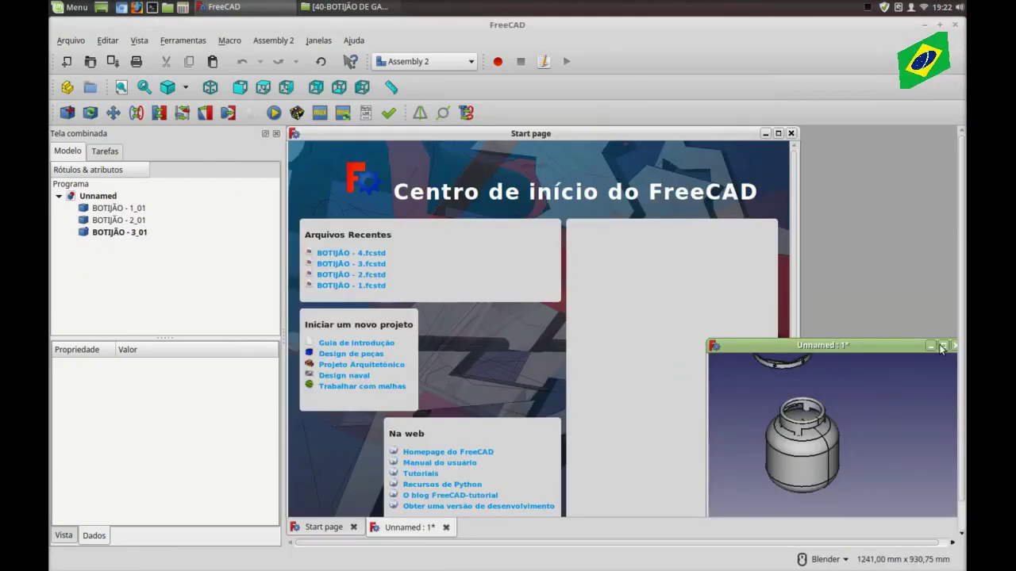
click(942, 347)
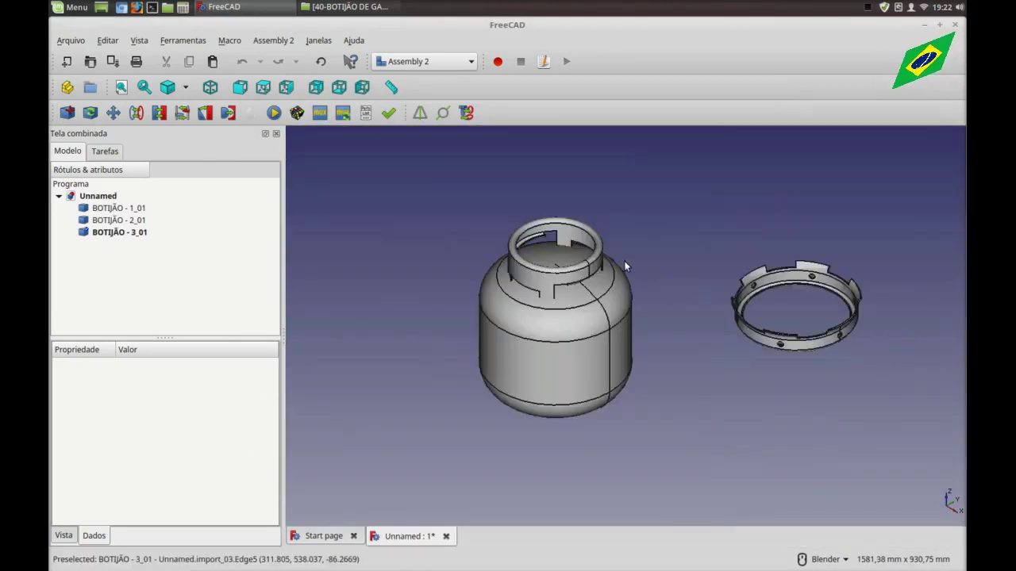
scroll(627, 293, down, 2)
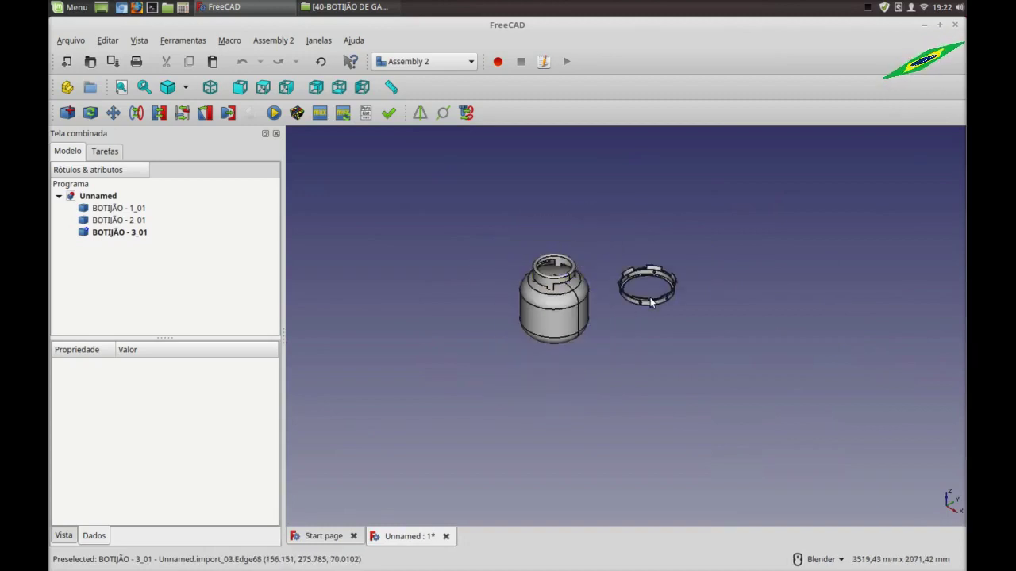
click(591, 325)
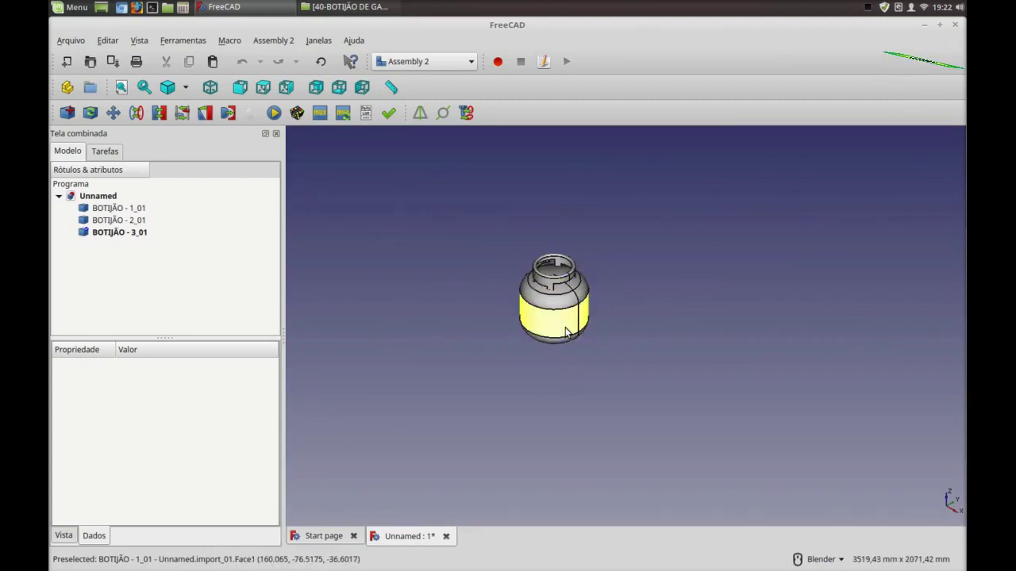
click(135, 232)
key(2)
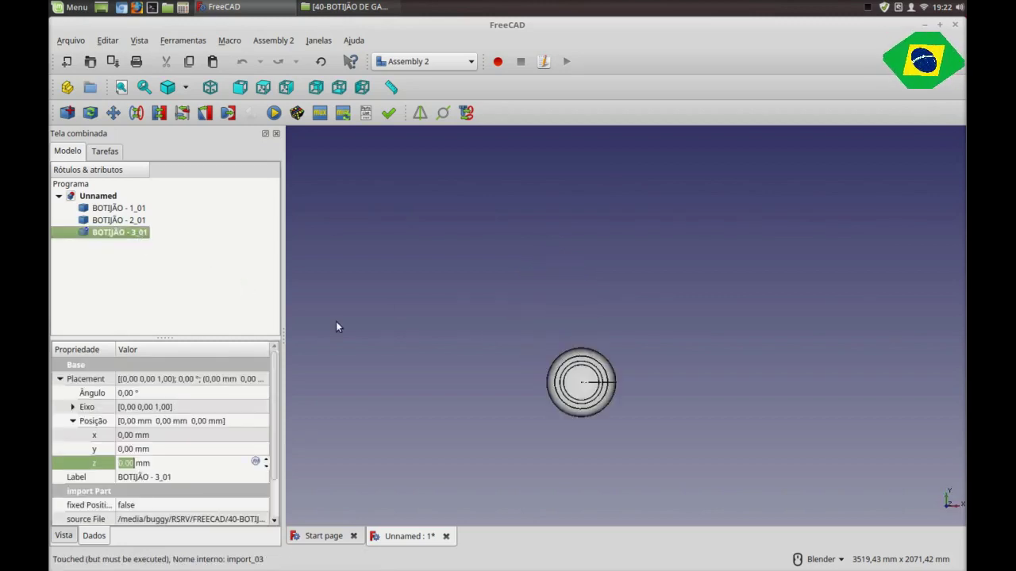
key(1)
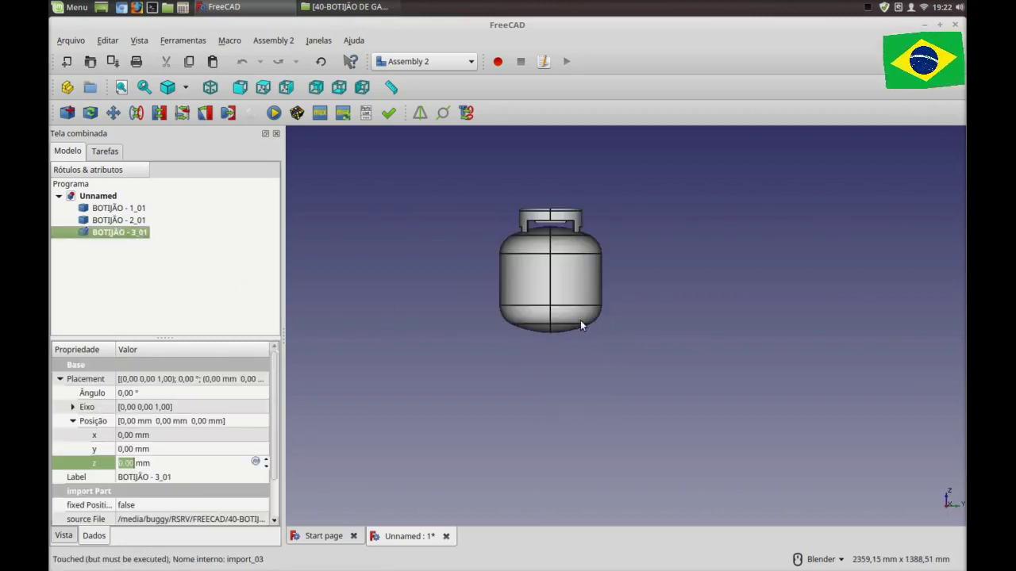
Transform BOTIJÃO - 3_01 down along Z, then up 19 mm to seat it as the base skirt.
right_click(141, 233)
click(202, 171)
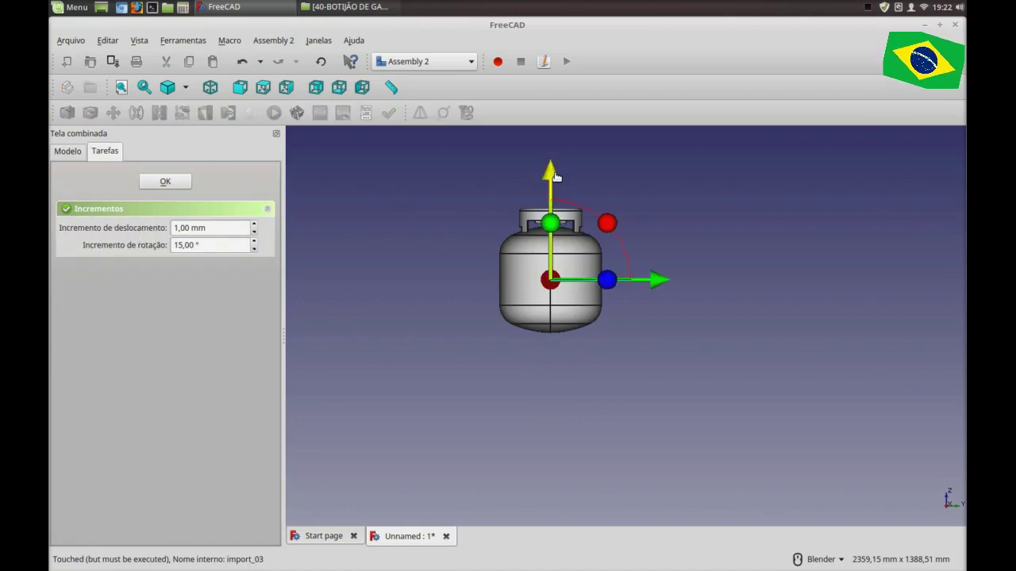
drag(550, 170, 561, 230)
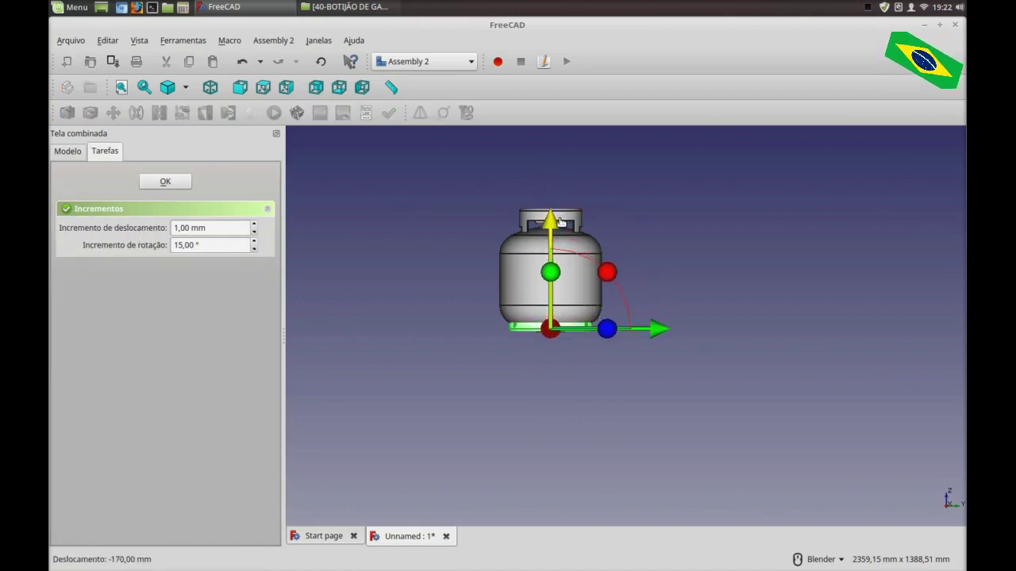
scroll(560, 229, up, 2)
scroll(560, 229, up, 2)
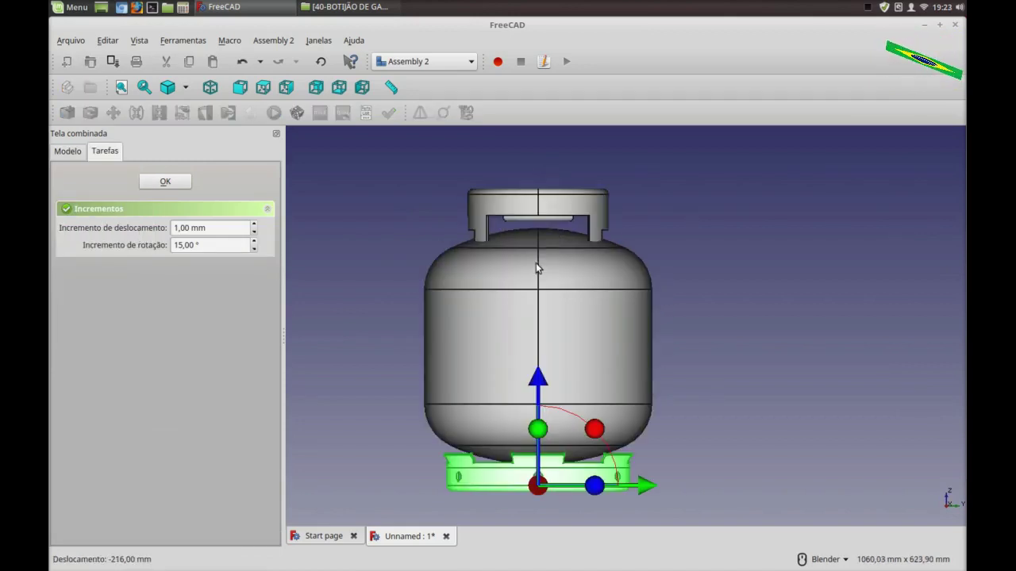
drag(539, 381, 546, 364)
scroll(451, 457, up, 4)
scroll(450, 457, up, 4)
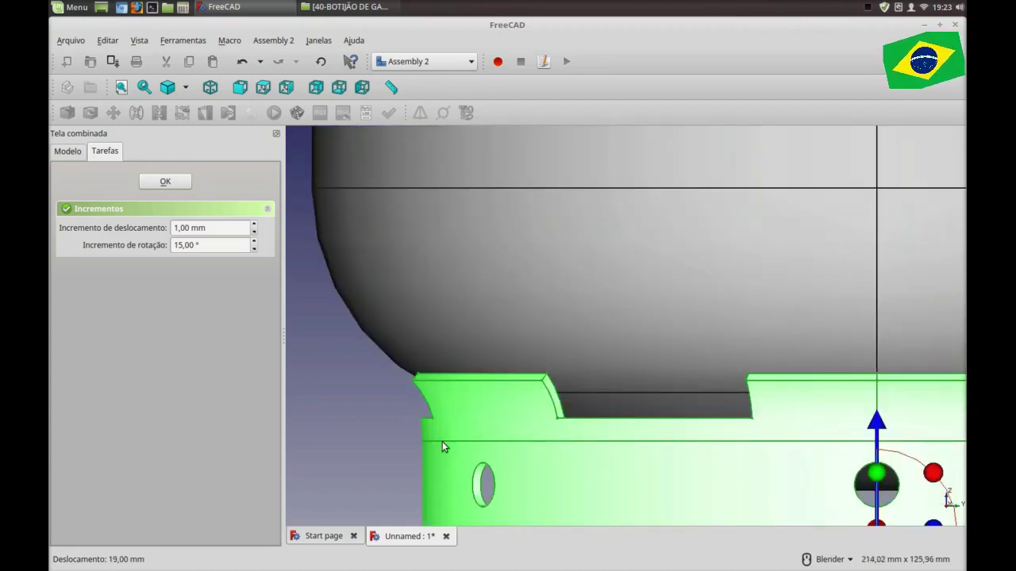
scroll(400, 402, down, 3)
scroll(363, 404, down, 3)
click(363, 403)
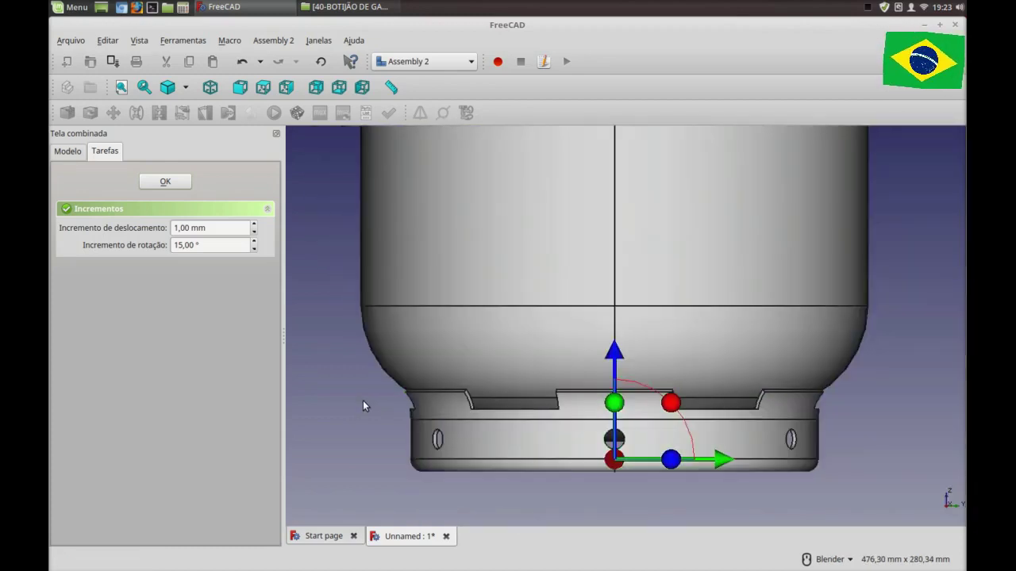
scroll(615, 401, up, 4)
scroll(606, 352, down, 6)
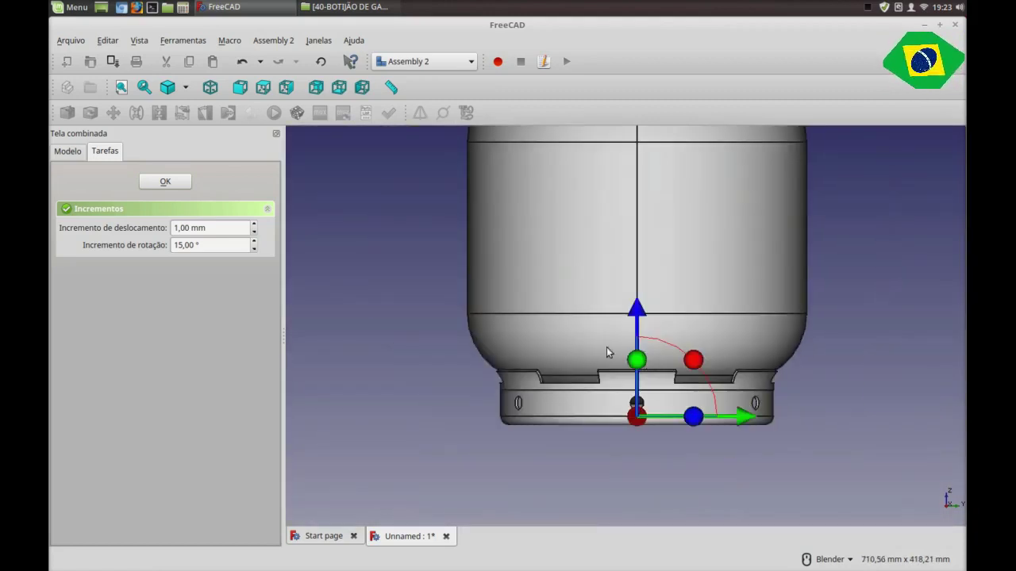
click(166, 181)
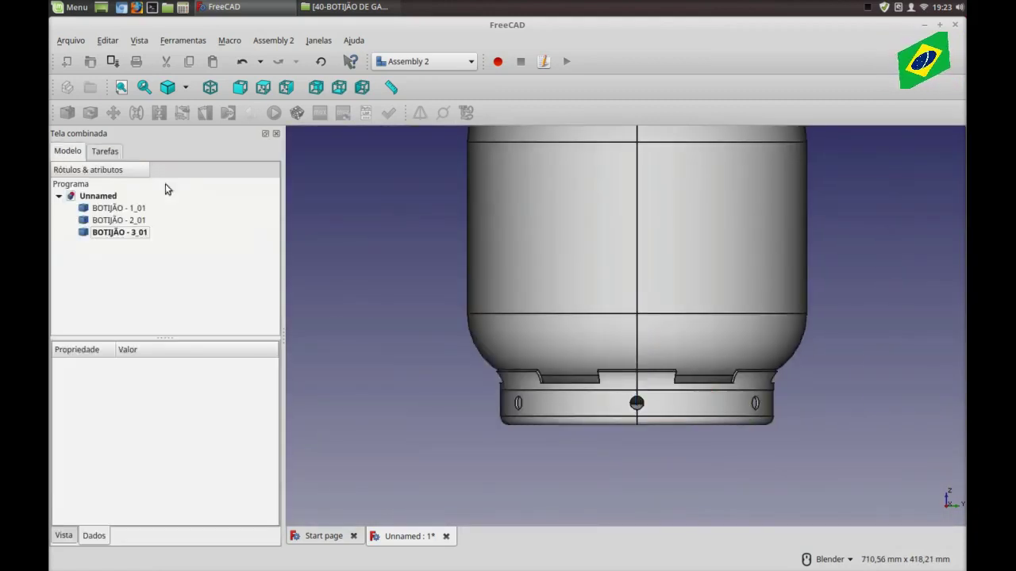
Set BOTIJÃO - 3_01's Placement z position to -195 mm.
click(127, 232)
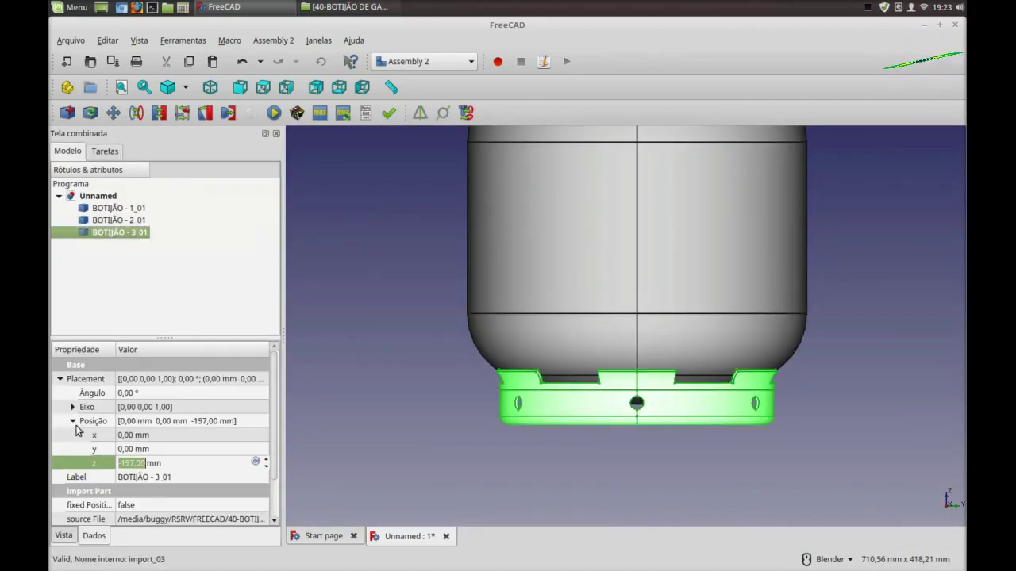
click(164, 466)
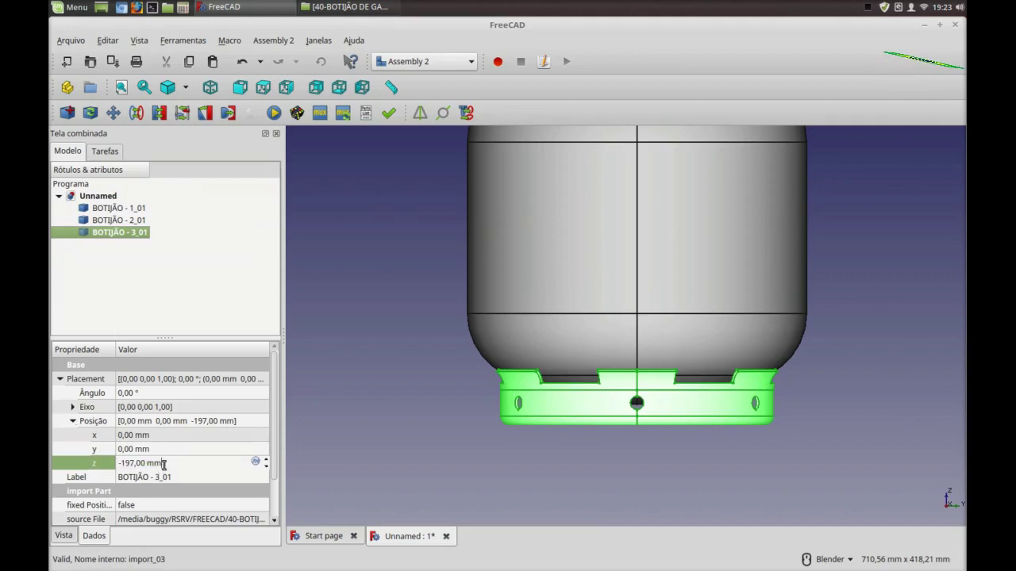
scroll(163, 465, up, 1)
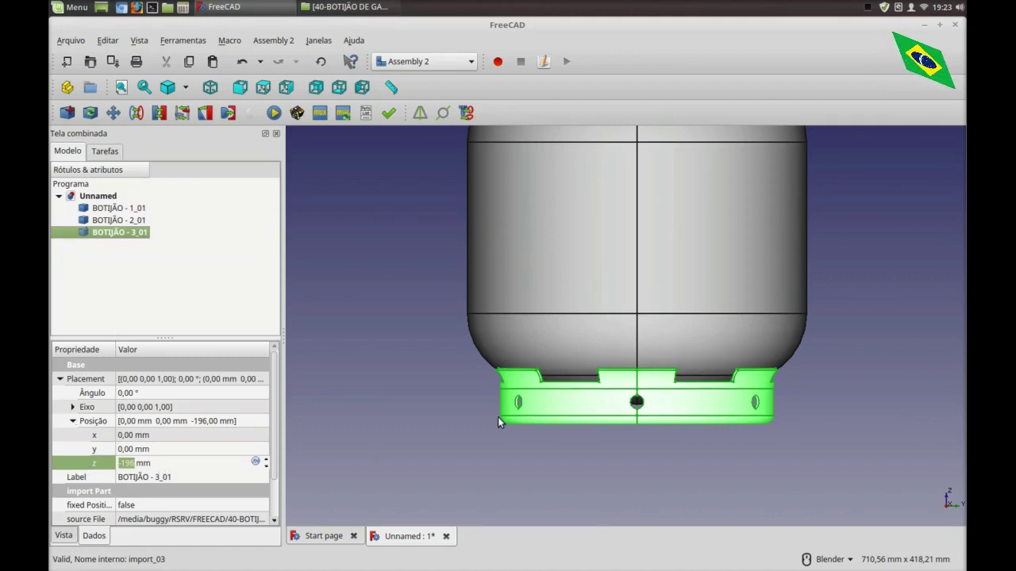
scroll(516, 363, up, 3)
scroll(517, 362, up, 2)
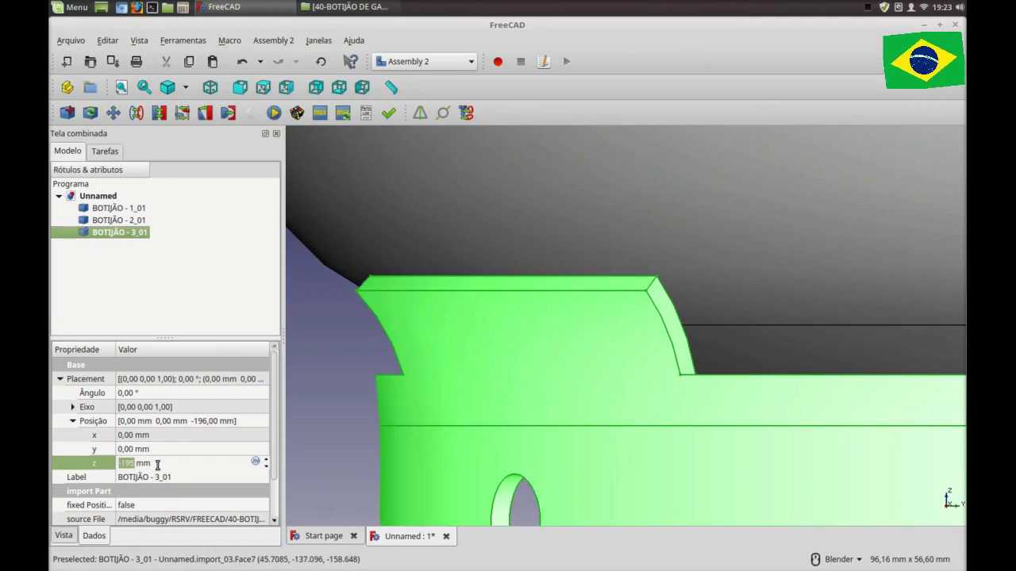
scroll(459, 394, down, 3)
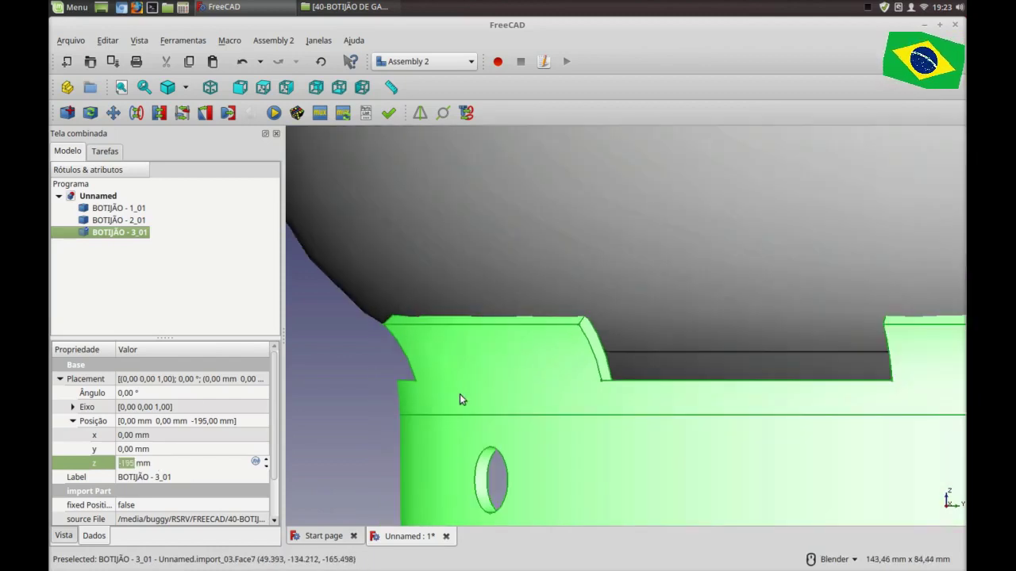
scroll(651, 396, down, 4)
scroll(714, 389, down, 3)
Check the ring in isometric view, then bring up the Import Part file chooser.
middle_drag(910, 365, 844, 401)
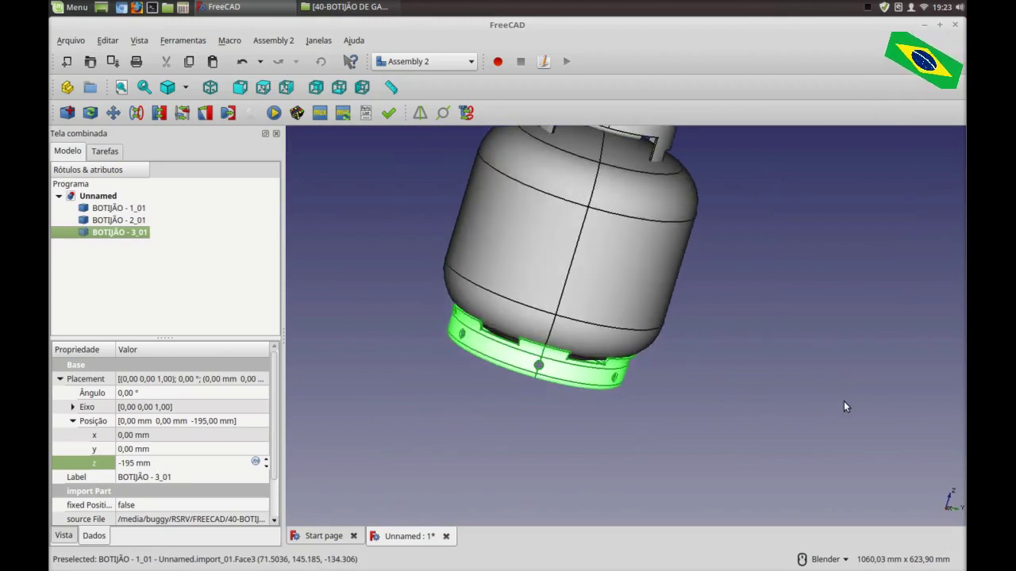
click(820, 391)
key(0)
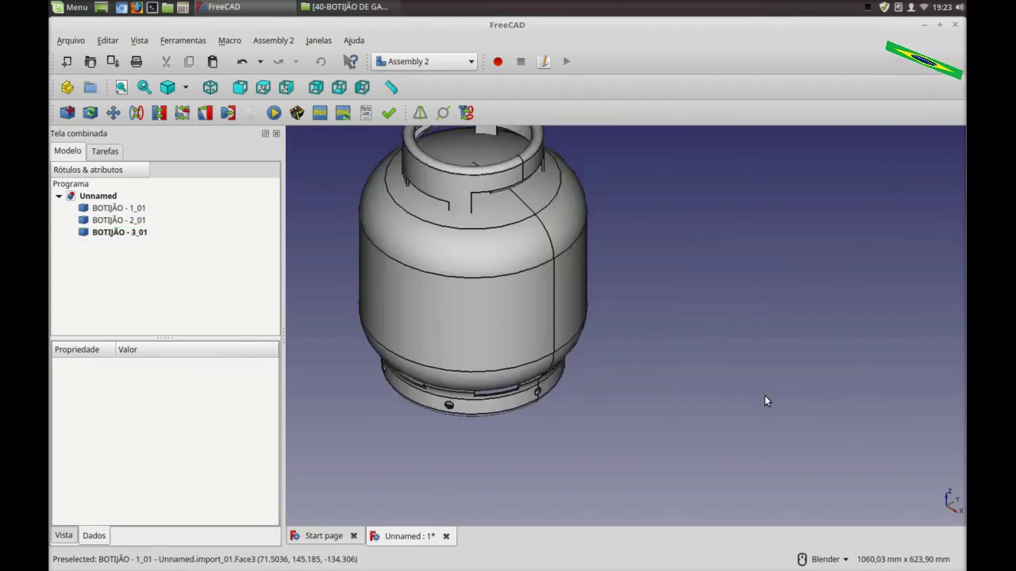
scroll(842, 423, down, 4)
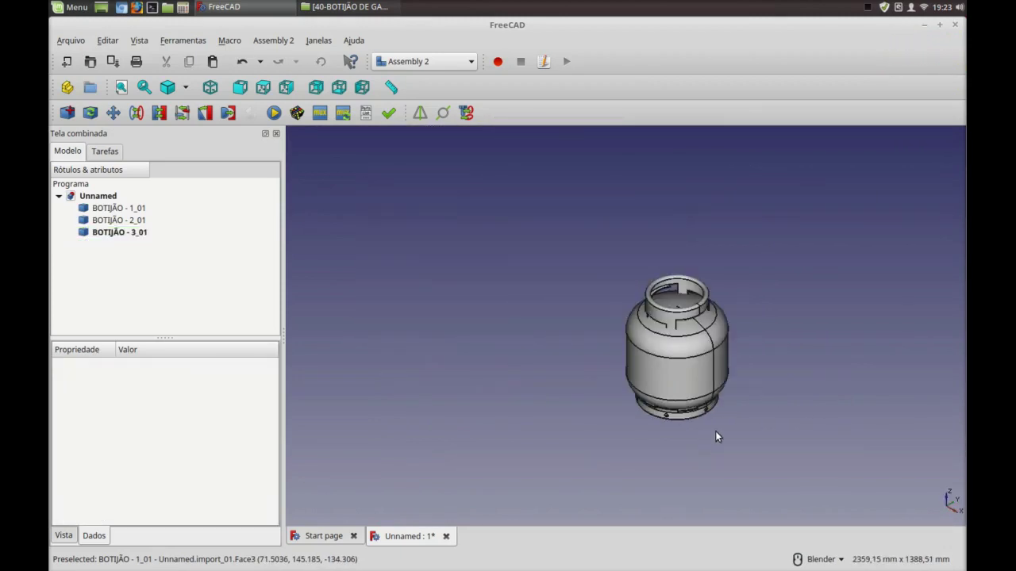
scroll(804, 371, up, 2)
scroll(762, 393, up, 2)
scroll(718, 414, down, 2)
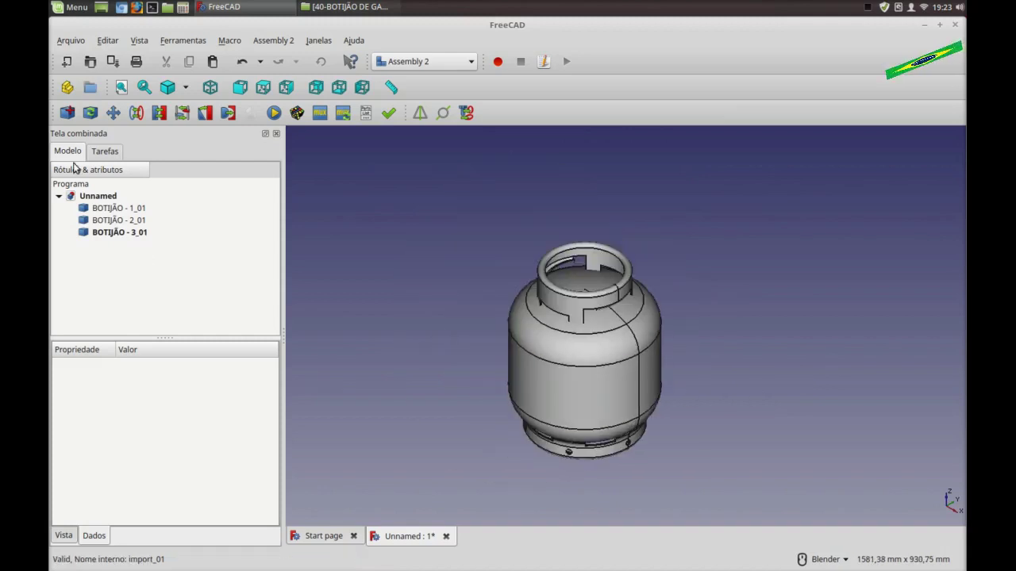
click(67, 113)
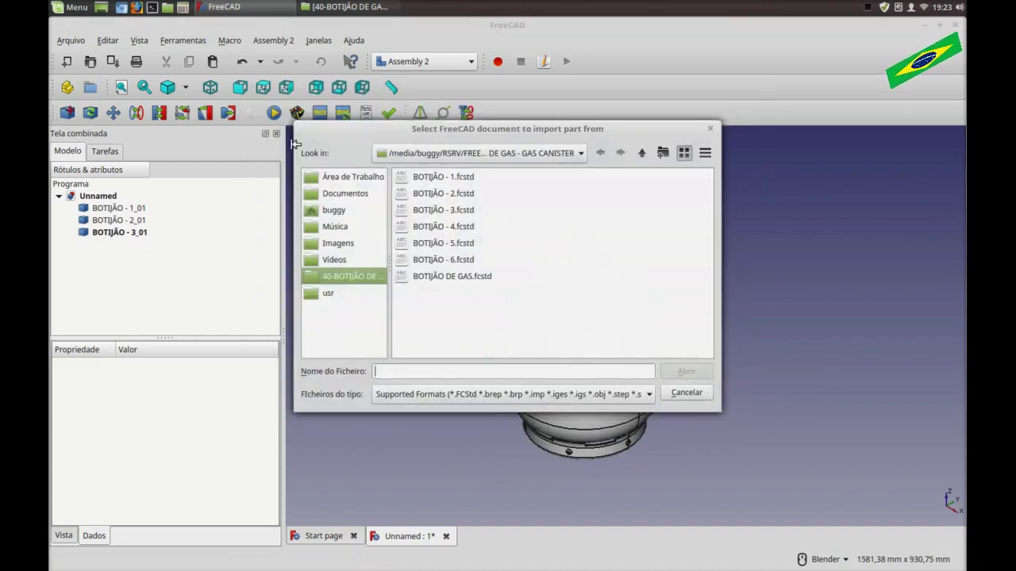
Import BOTIJÃO - 4.fcstd as BOTIJÃO - 4_01 and drag it up along Z to about 174 mm.
click(450, 227)
click(677, 371)
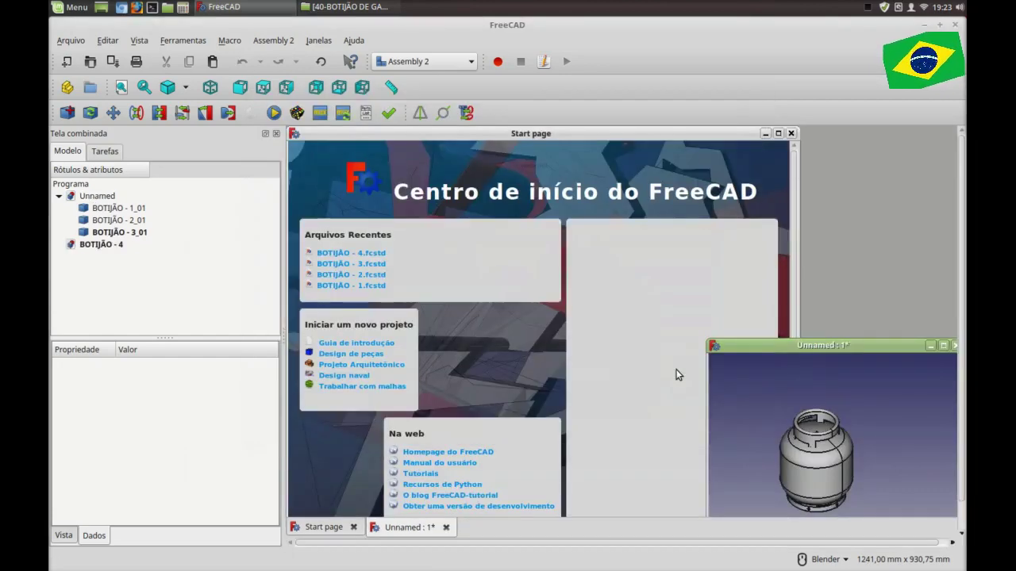
click(942, 348)
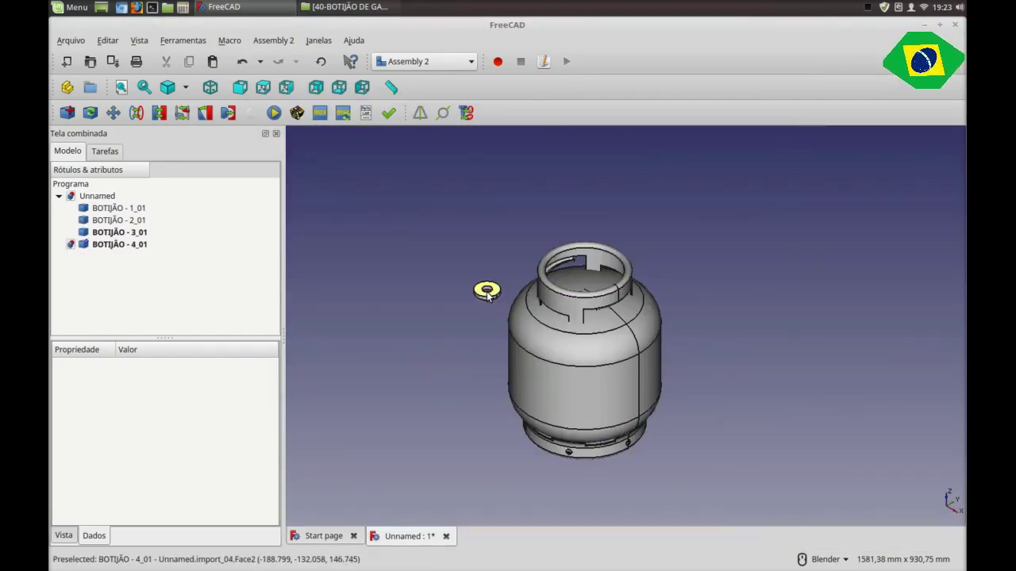
double_click(135, 245)
drag(589, 265, 591, 206)
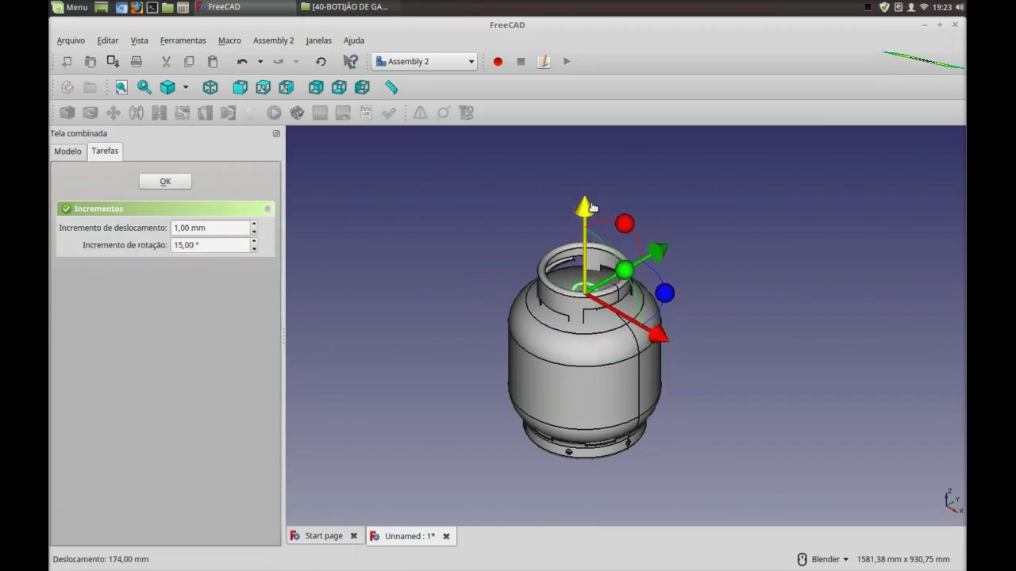
Lower the washer slightly to 182 mm above the cylinder opening.
drag(592, 206, 587, 212)
scroll(572, 286, up, 3)
scroll(560, 321, up, 2)
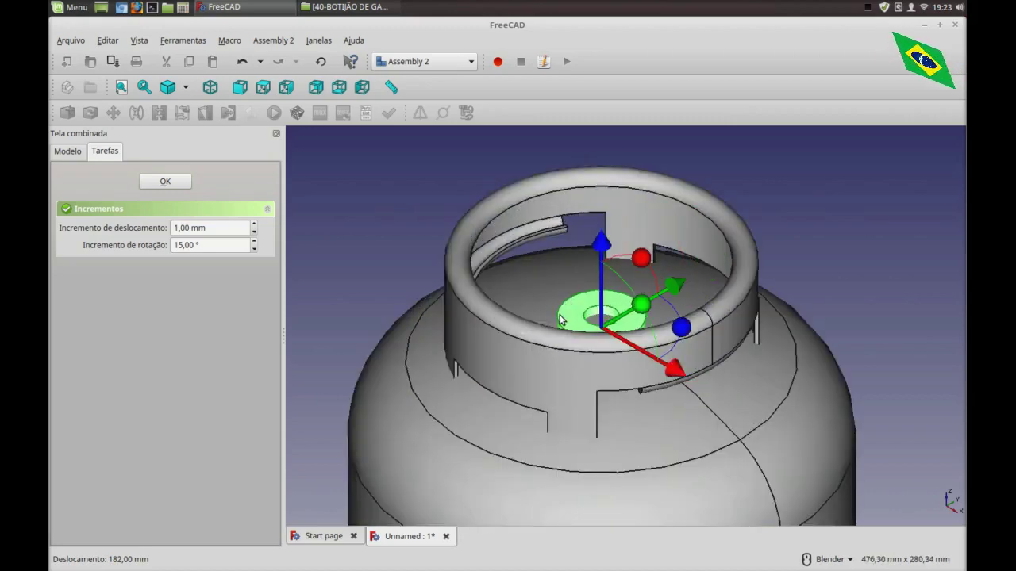
scroll(559, 322, down, 2)
scroll(551, 327, down, 2)
mouse_move(551, 327)
middle_down()
mouse_move(610, 355)
mouse_move(608, 317)
mouse_move(631, 301)
middle_up()
scroll(609, 355, up, 5)
Slide the washer down into the cylinder's neck and confirm its placement.
mouse_move(645, 295)
mouse_down()
mouse_move(638, 310)
mouse_move(646, 302)
mouse_up()
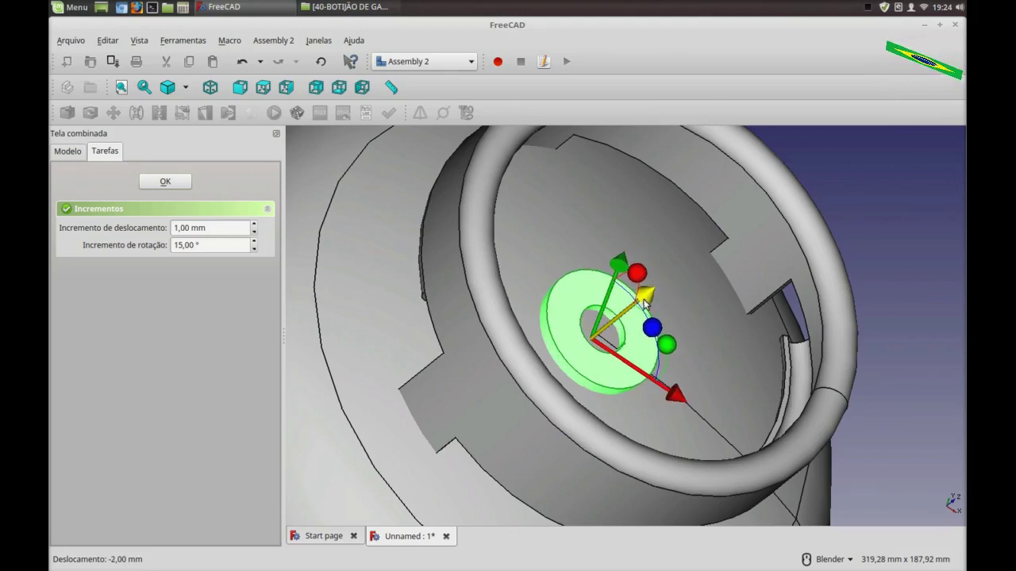
scroll(772, 225, down, 3)
scroll(772, 226, down, 2)
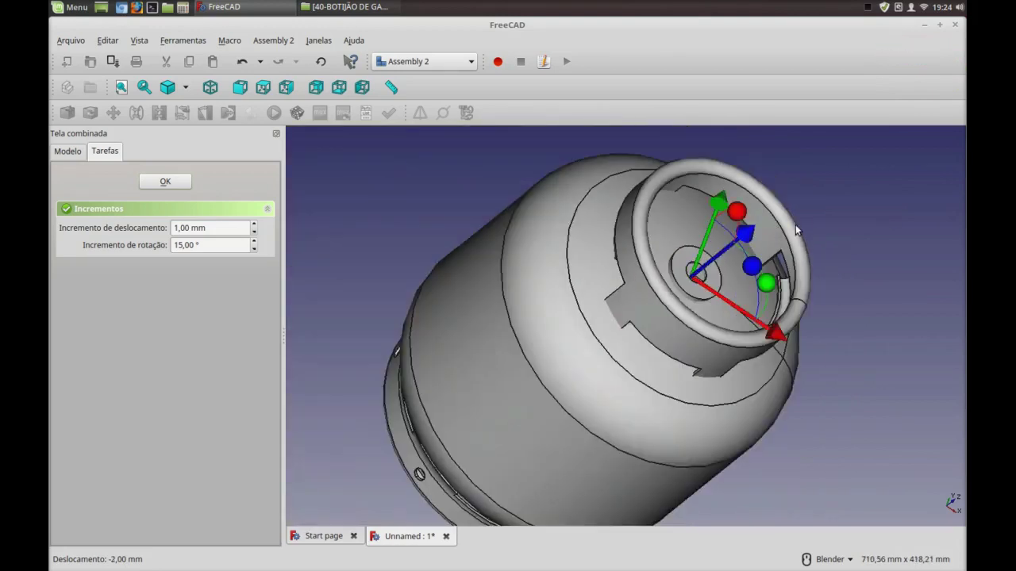
mouse_move(794, 226)
middle_down()
mouse_move(722, 188)
mouse_move(715, 194)
middle_up()
scroll(601, 297, down, 3)
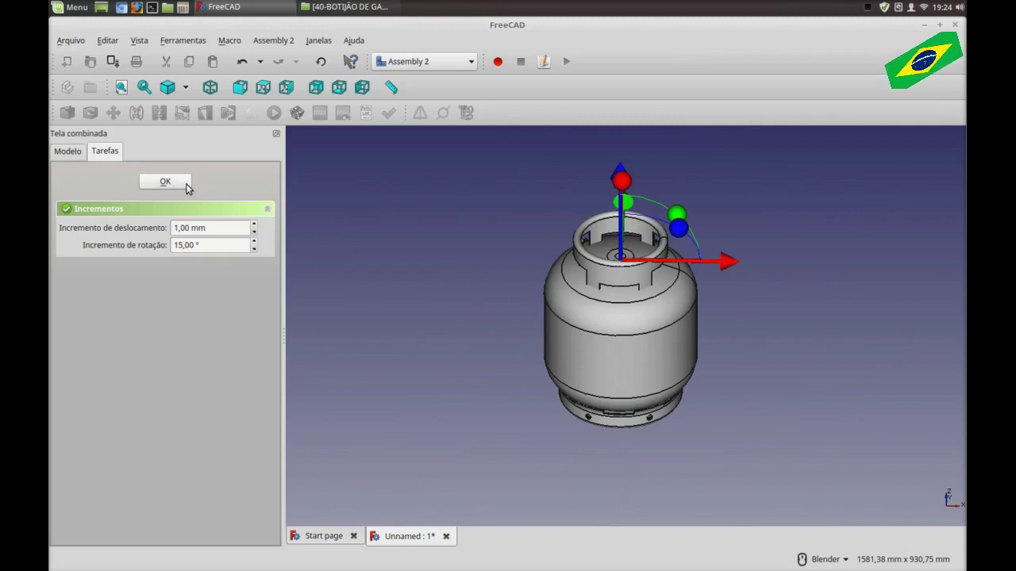
click(187, 184)
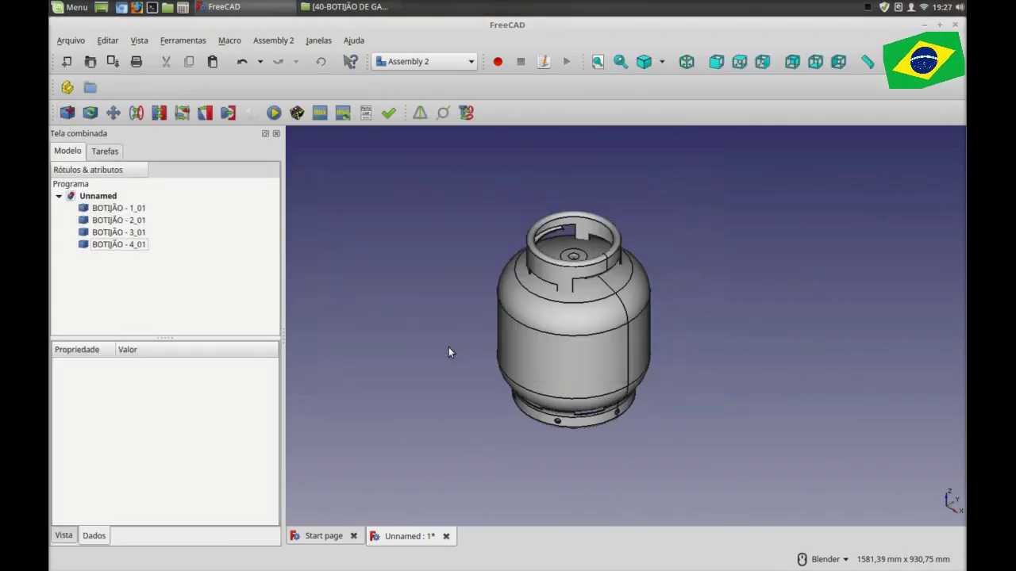
Import BOTIJÃO - 5-1.fcstd as part BOTIJÃO - 5-1_01 and start repositioning it.
click(67, 113)
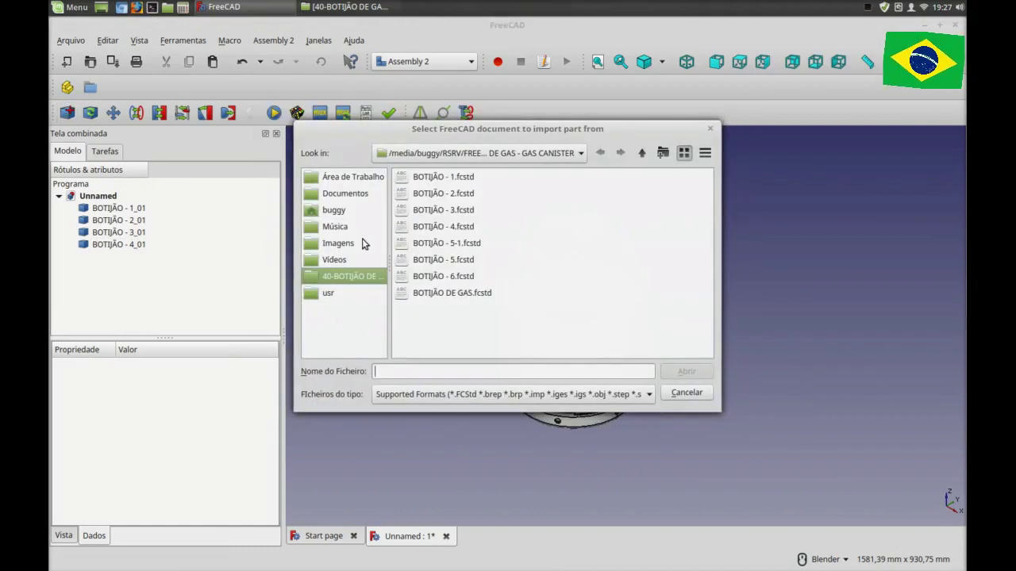
click(435, 246)
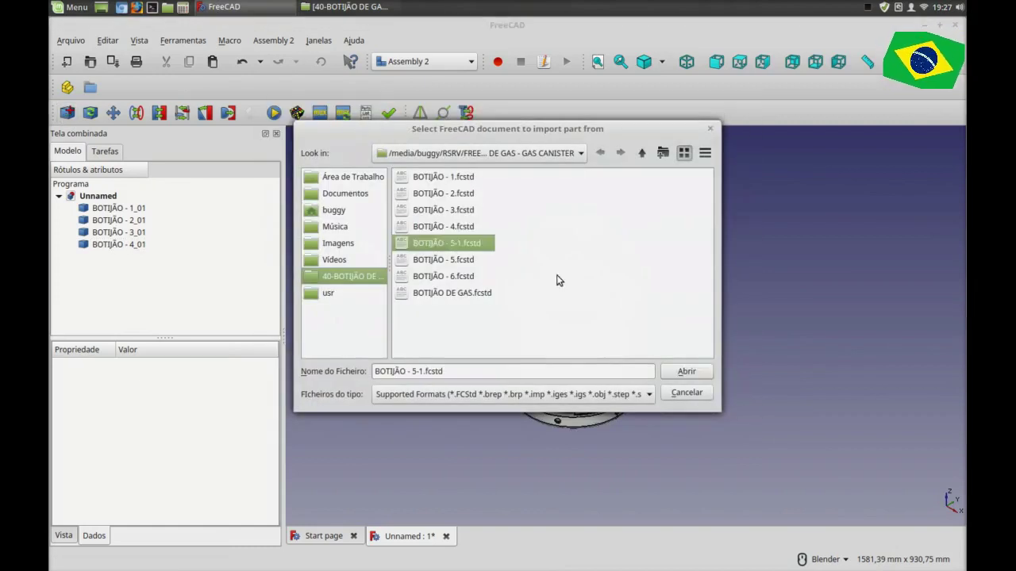
click(686, 372)
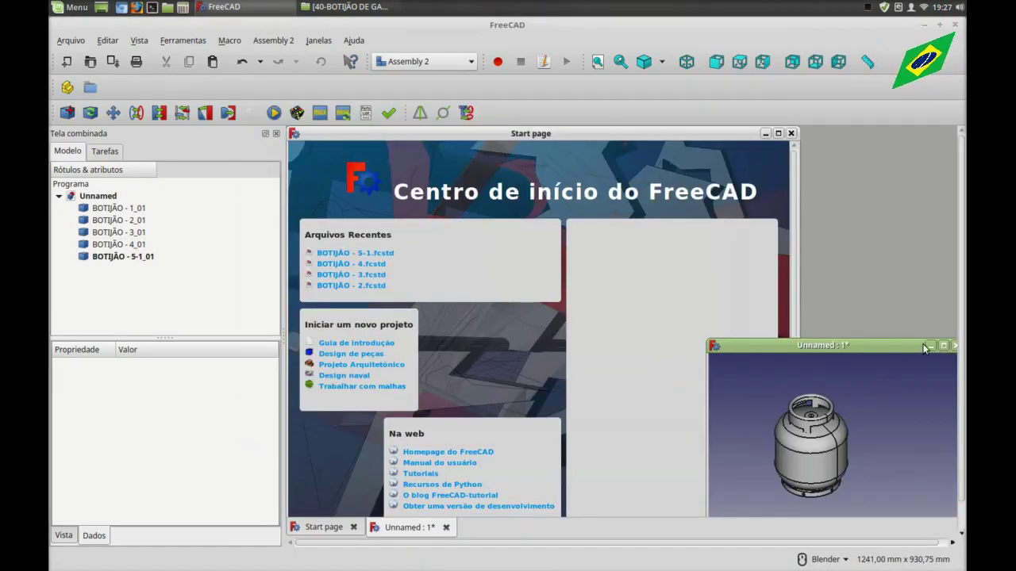
click(943, 347)
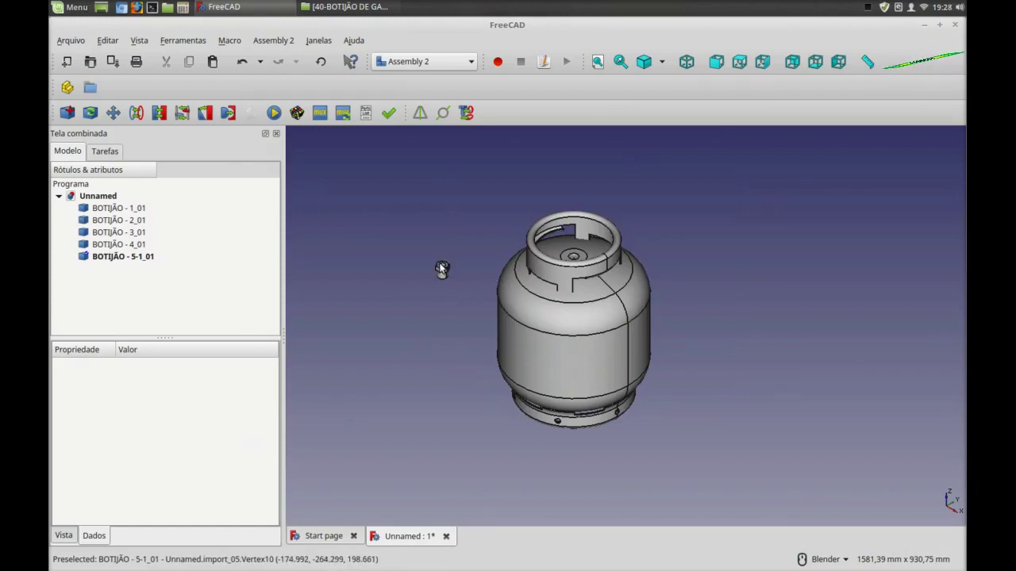
double_click(123, 257)
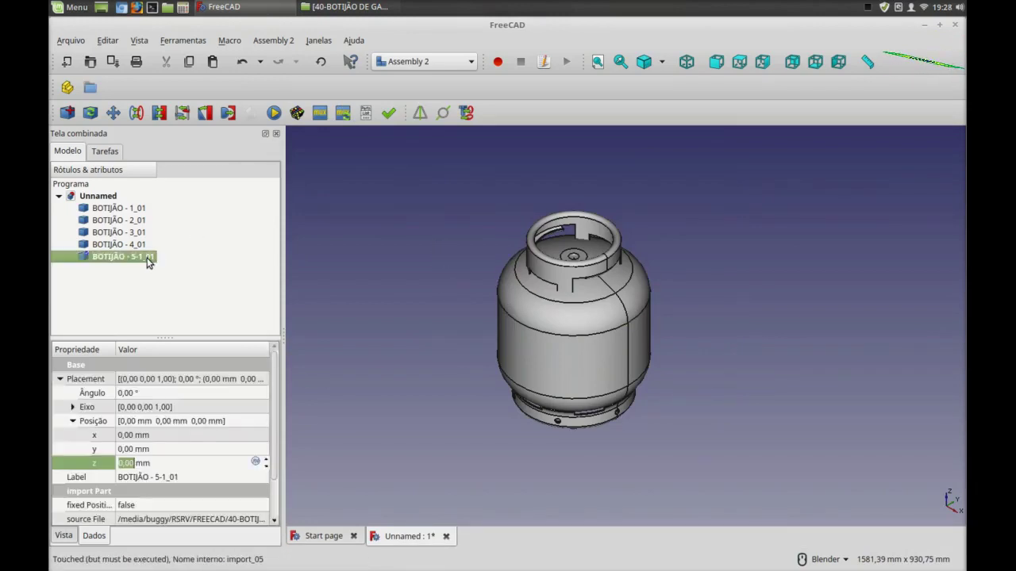
Raise BOTIJÃO - 5-1_01 onto the canister top, confirm it, and reopen the import file chooser.
drag(570, 244, 583, 175)
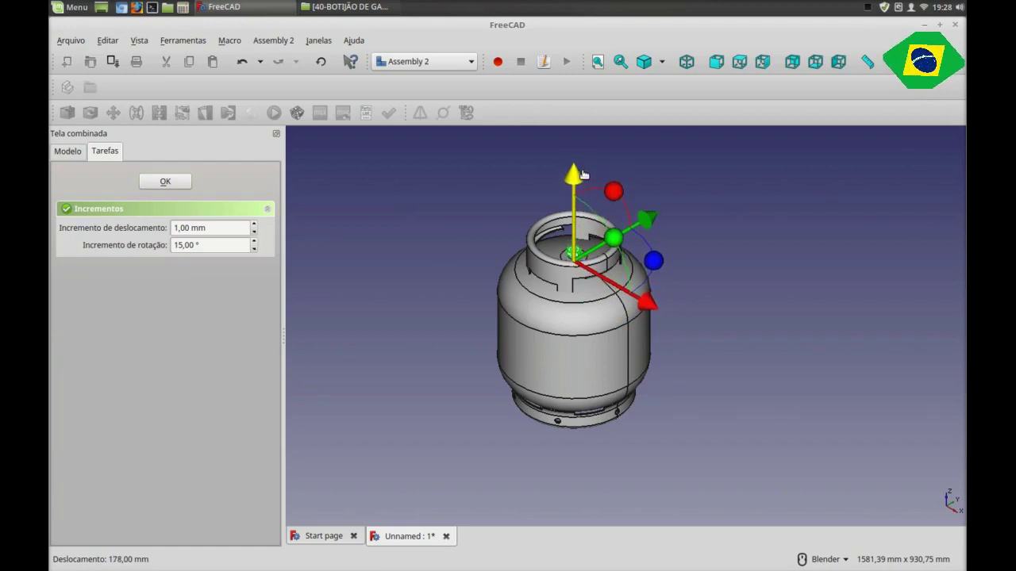
scroll(554, 268, up, 5)
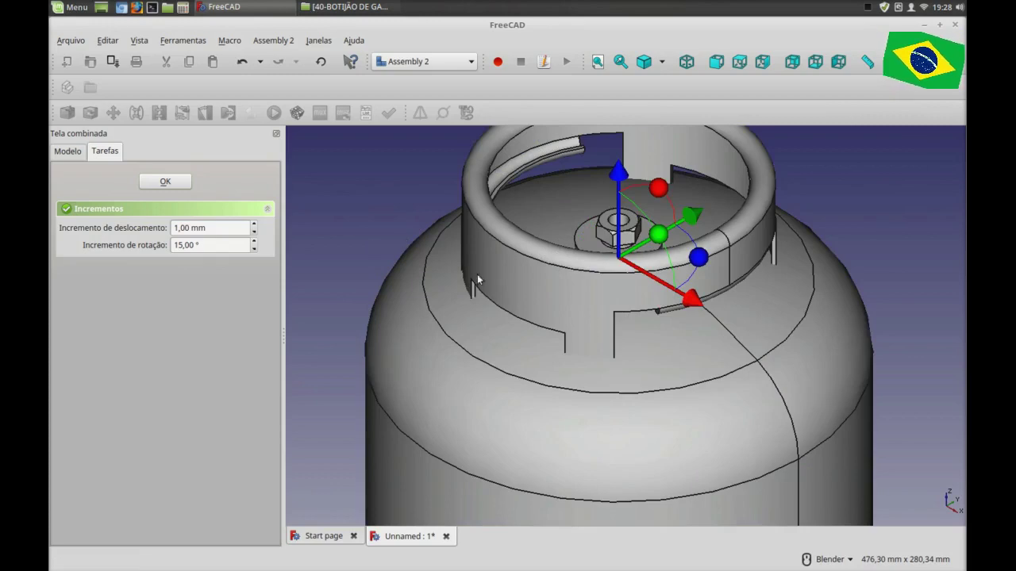
scroll(477, 274, down, 5)
click(165, 181)
scroll(516, 326, down, 2)
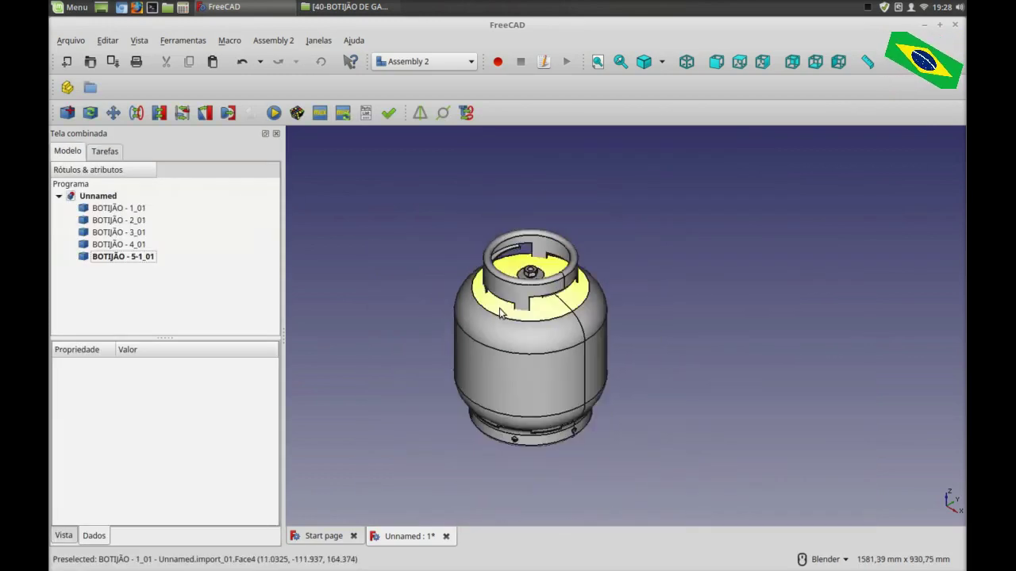
click(67, 113)
Import BOTIJÃO - 6.fcstd as BOTIJÃO - 6_01 and select it to show its placement.
click(459, 277)
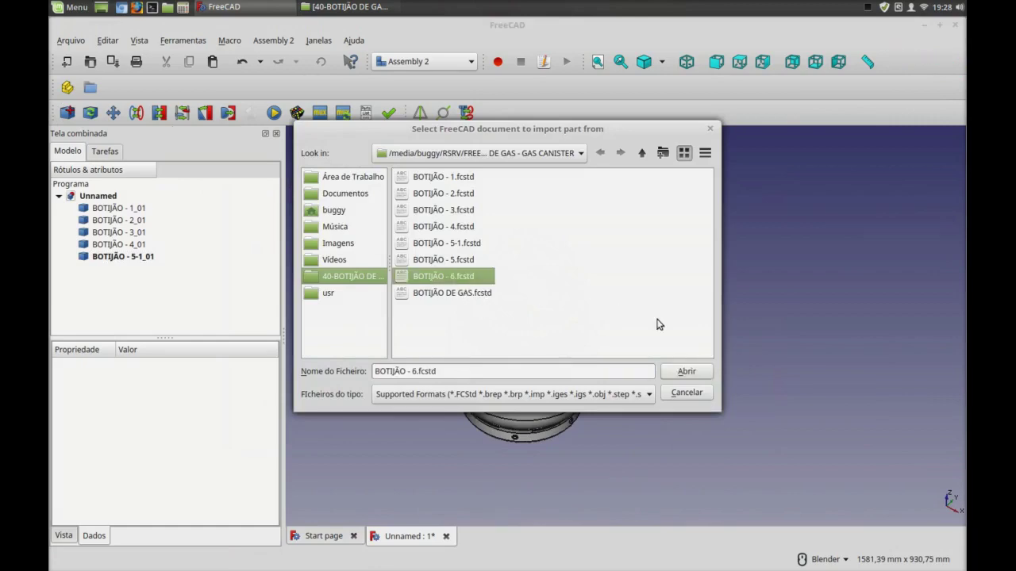
click(679, 371)
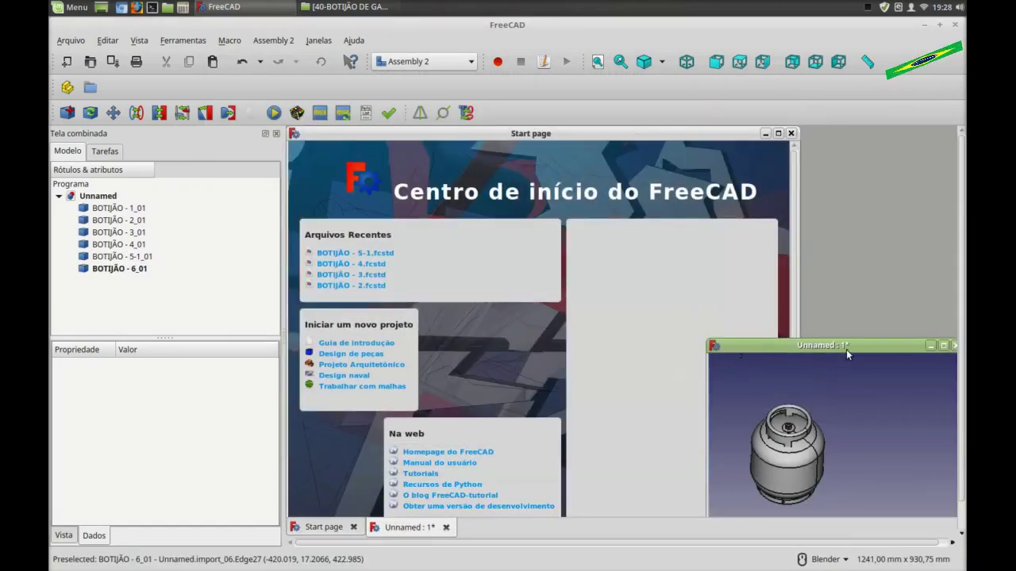
click(943, 346)
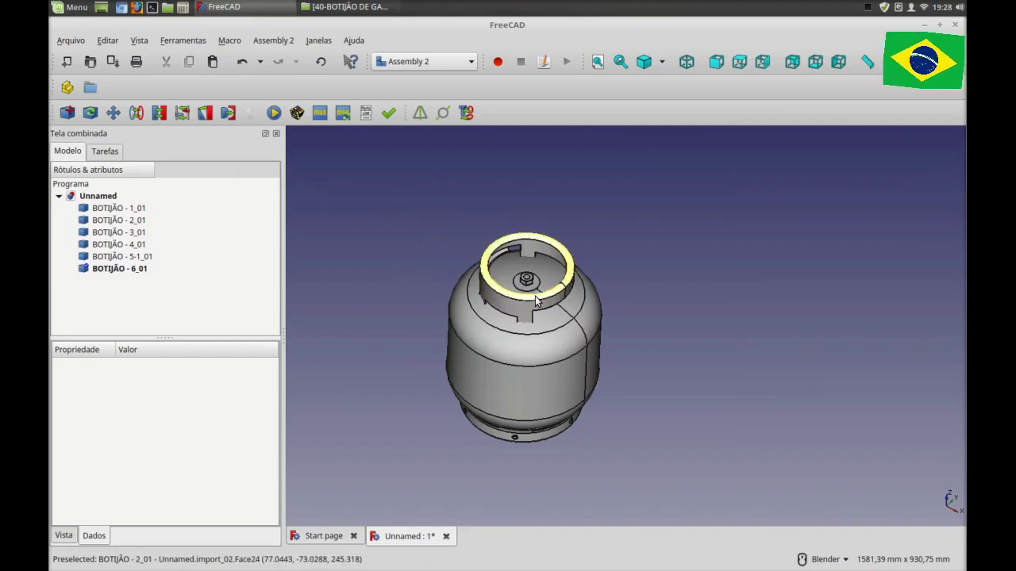
scroll(530, 289, up, 2)
click(126, 271)
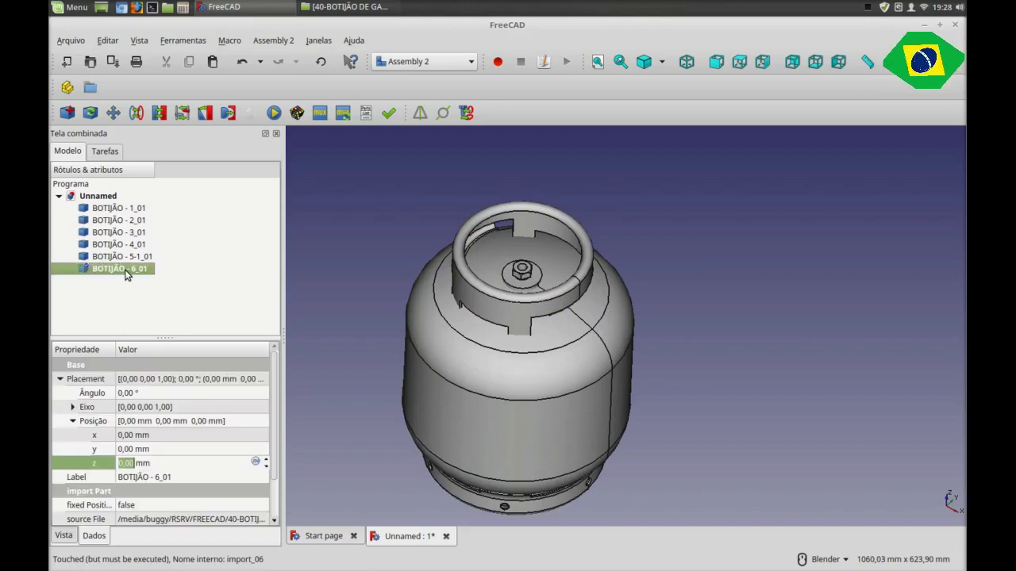
Raise BOTIJÃO - 6_01 along its vertical axis, shift it along X, and rotate it 15°.
double_click(125, 274)
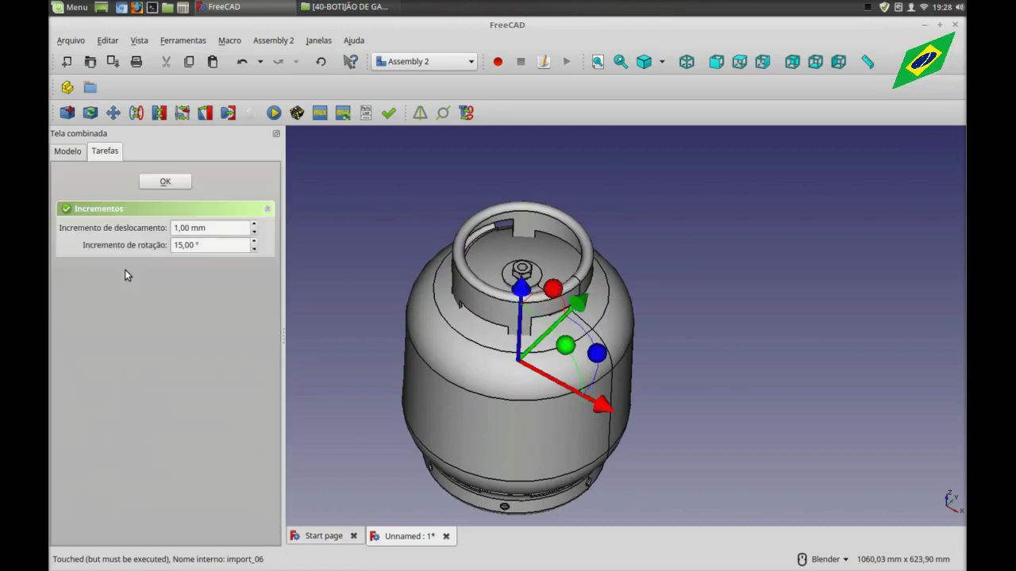
drag(521, 291, 525, 200)
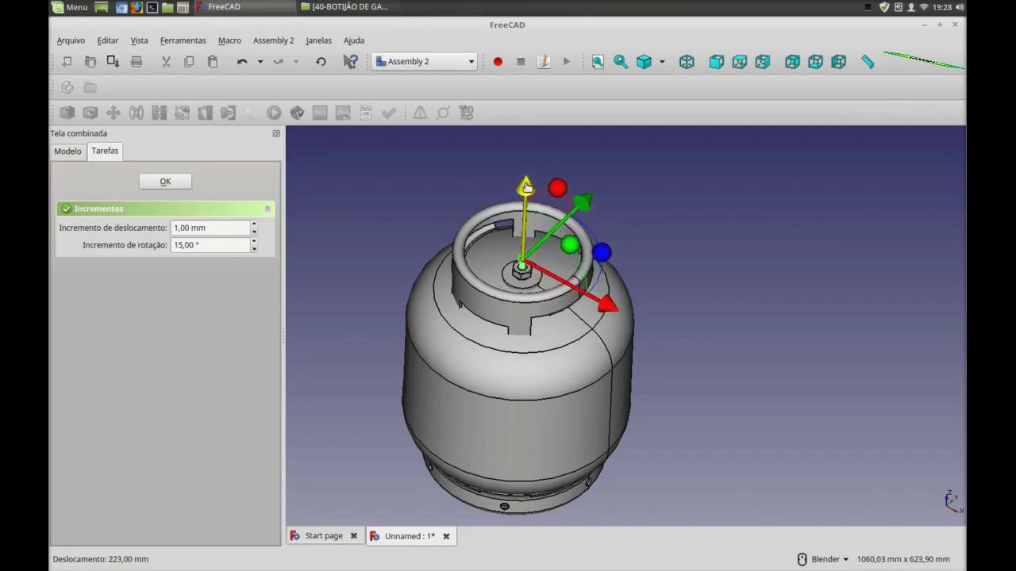
drag(525, 200, 526, 204)
key(1)
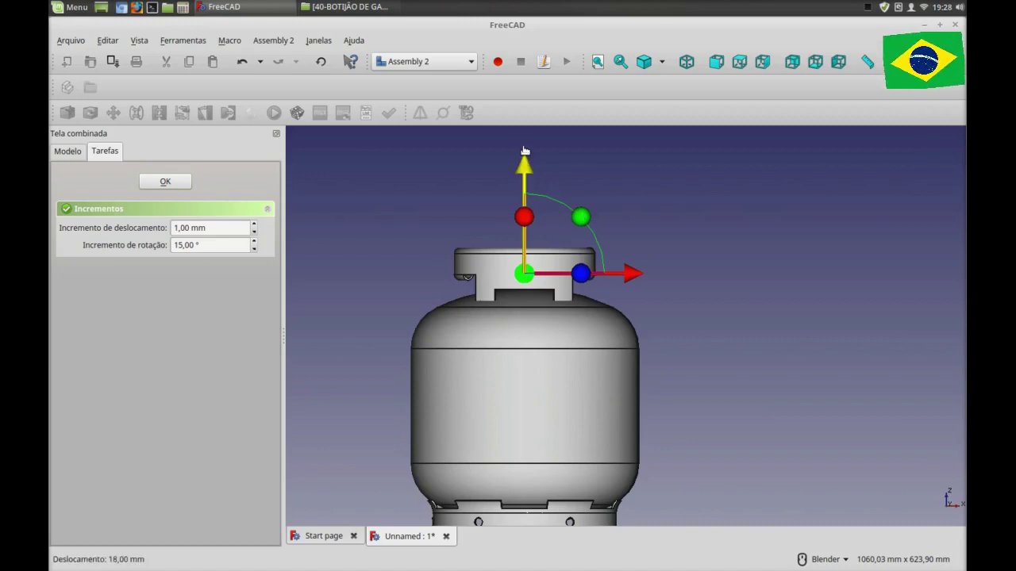
drag(526, 159, 519, 126)
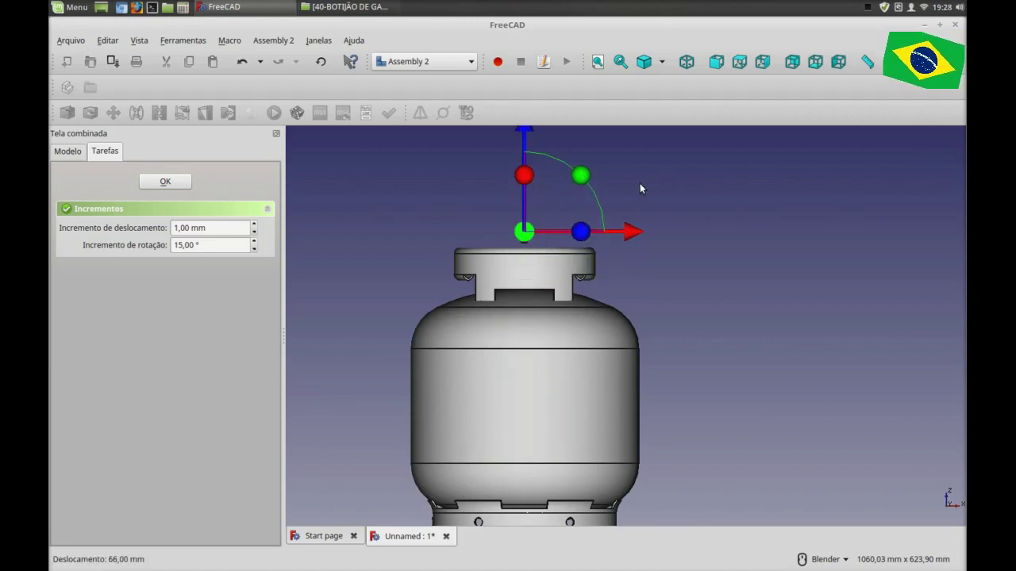
drag(586, 178, 564, 176)
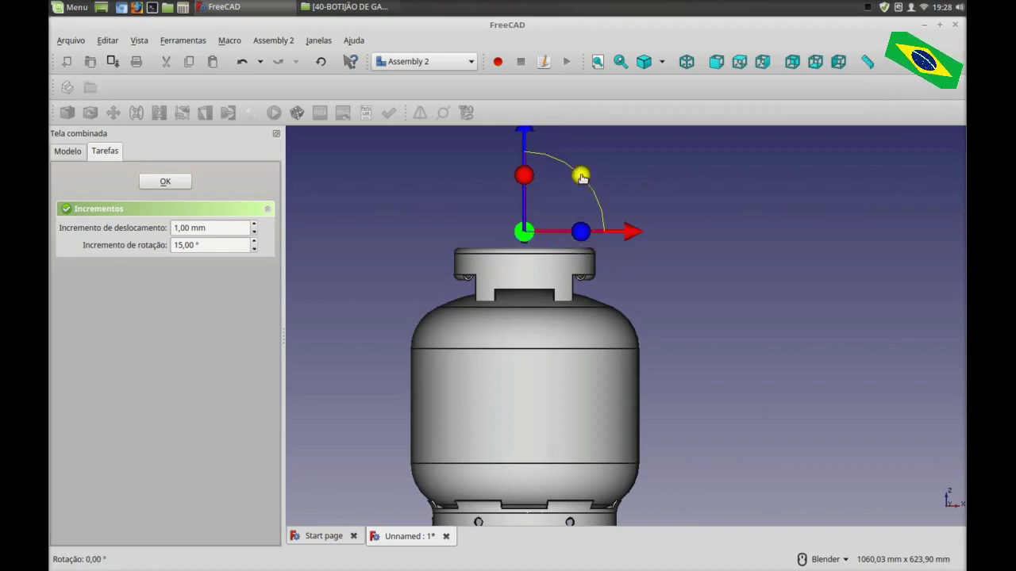
drag(629, 235, 650, 234)
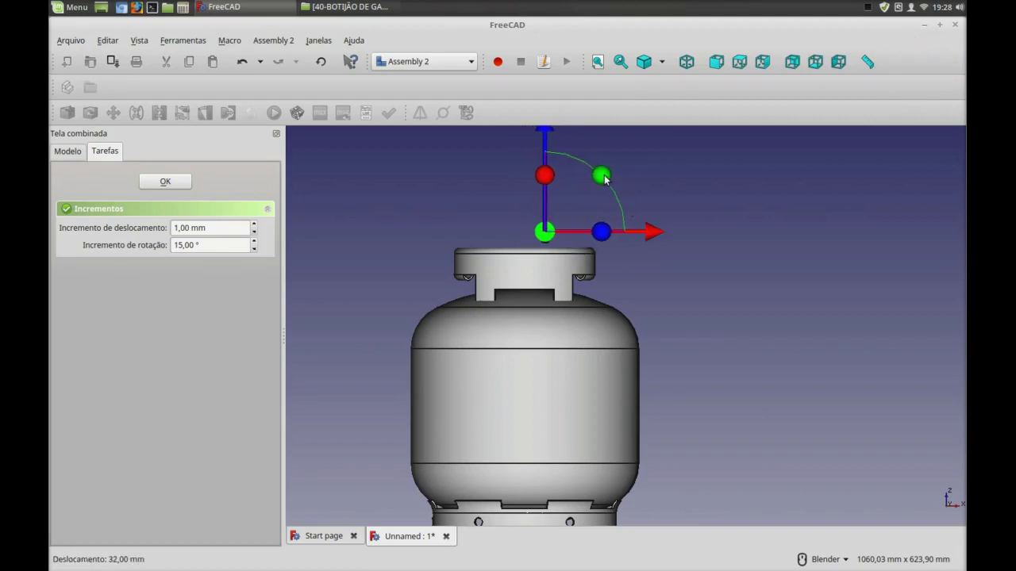
drag(602, 175, 622, 196)
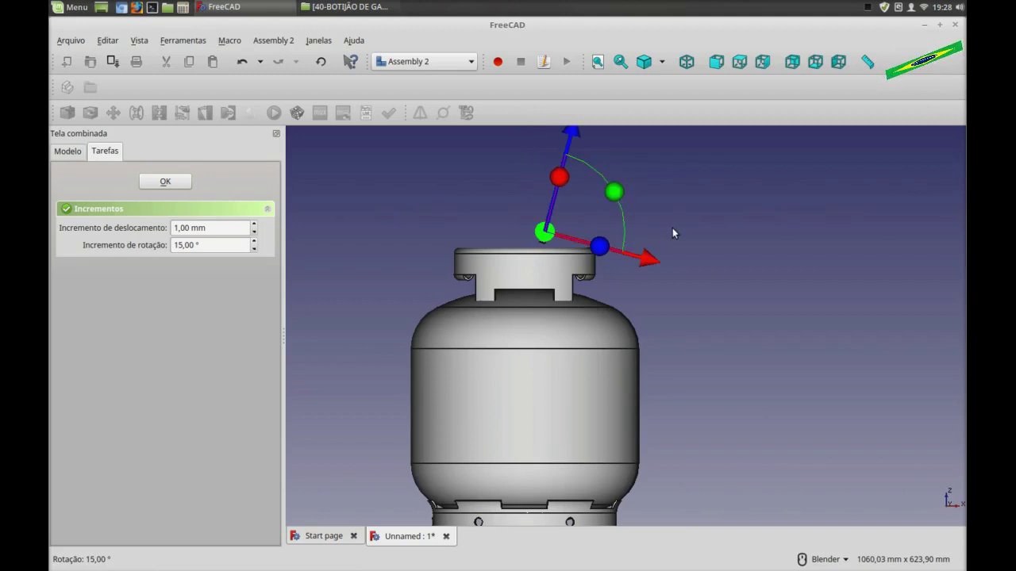
Turn the part in further 15° steps to square its axes, then lower it vertically.
scroll(671, 235, down, 2)
middle_drag(671, 236, 675, 315)
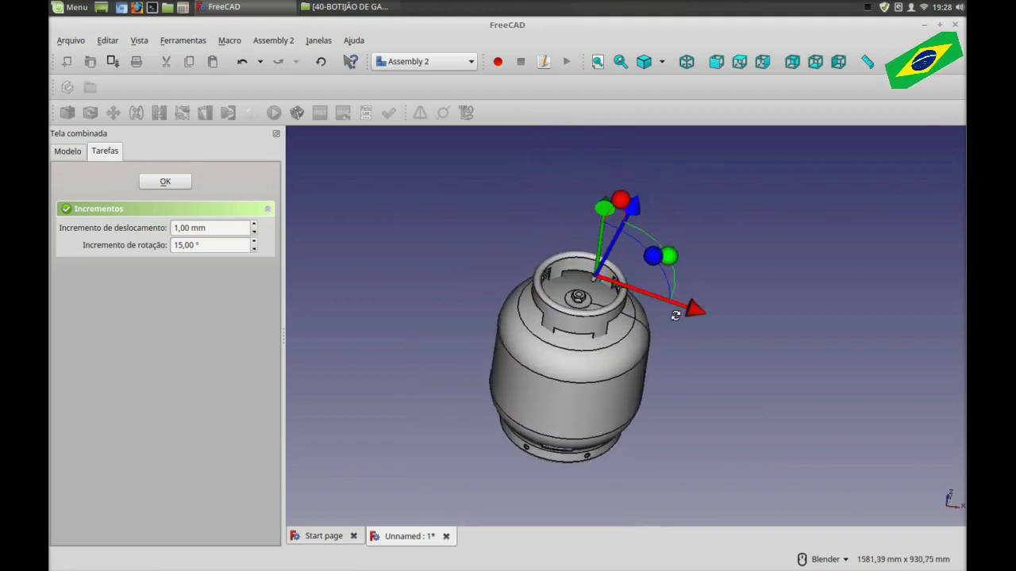
scroll(620, 258, down, 2)
scroll(620, 258, up, 2)
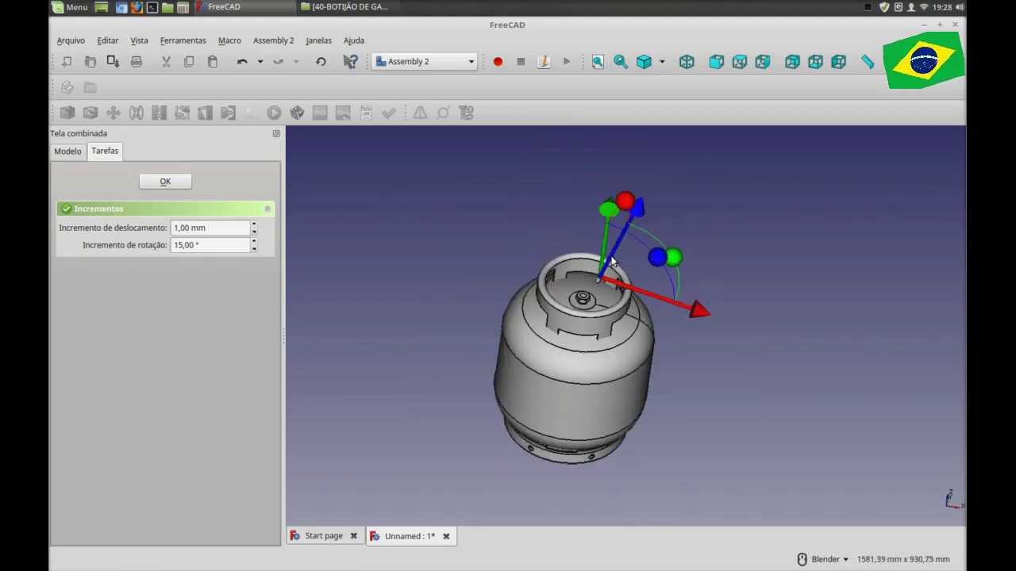
scroll(573, 299, up, 2)
scroll(573, 299, up, 2)
scroll(600, 273, up, 2)
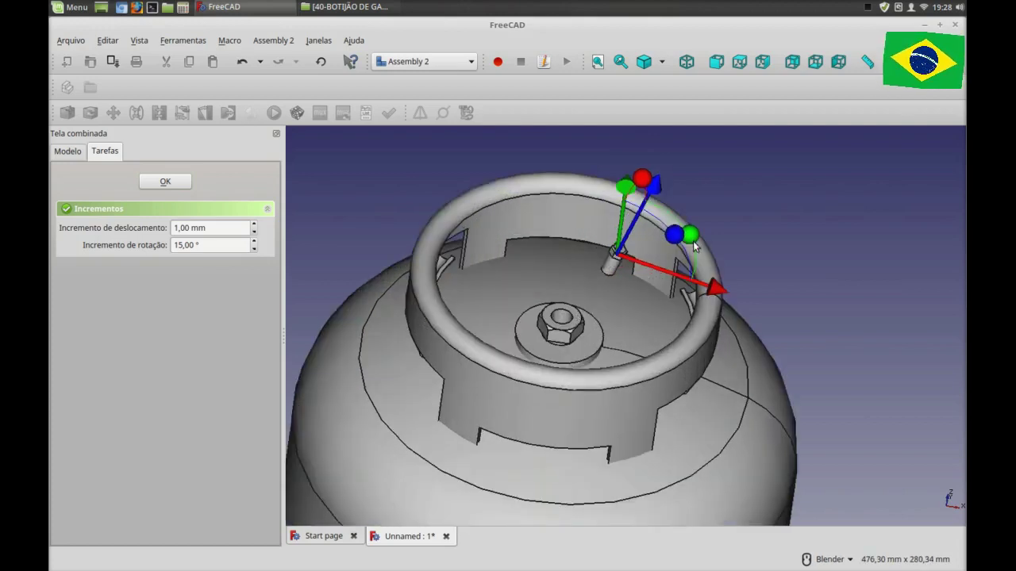
mouse_move(678, 238)
mouse_down()
mouse_move(657, 225)
mouse_move(685, 249)
mouse_up()
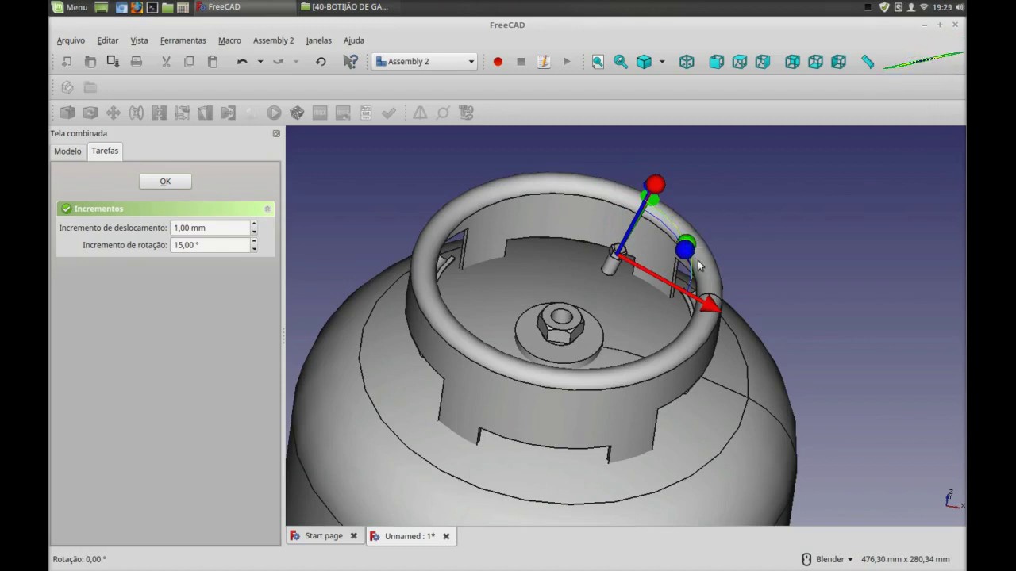
key(1)
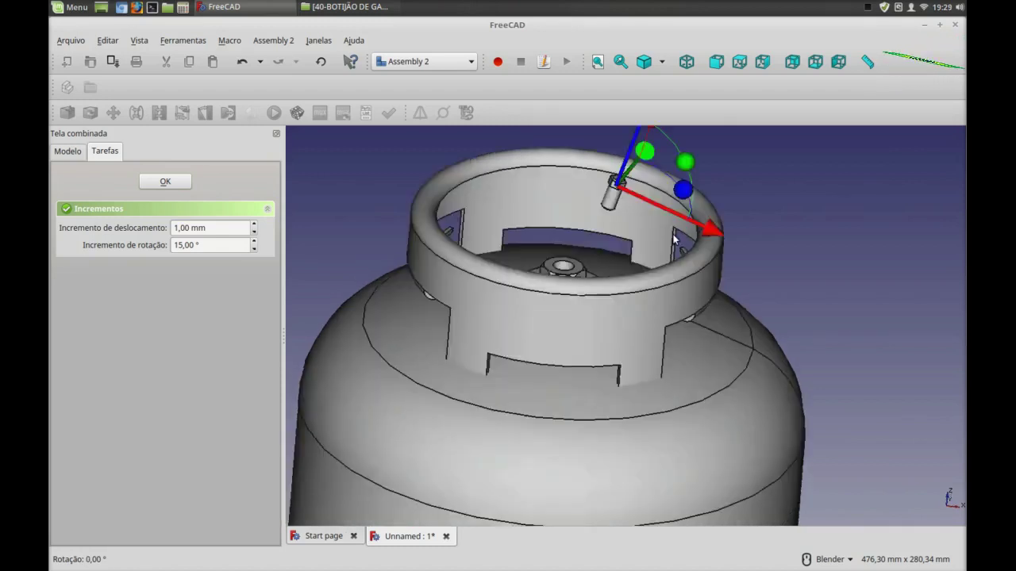
key(2)
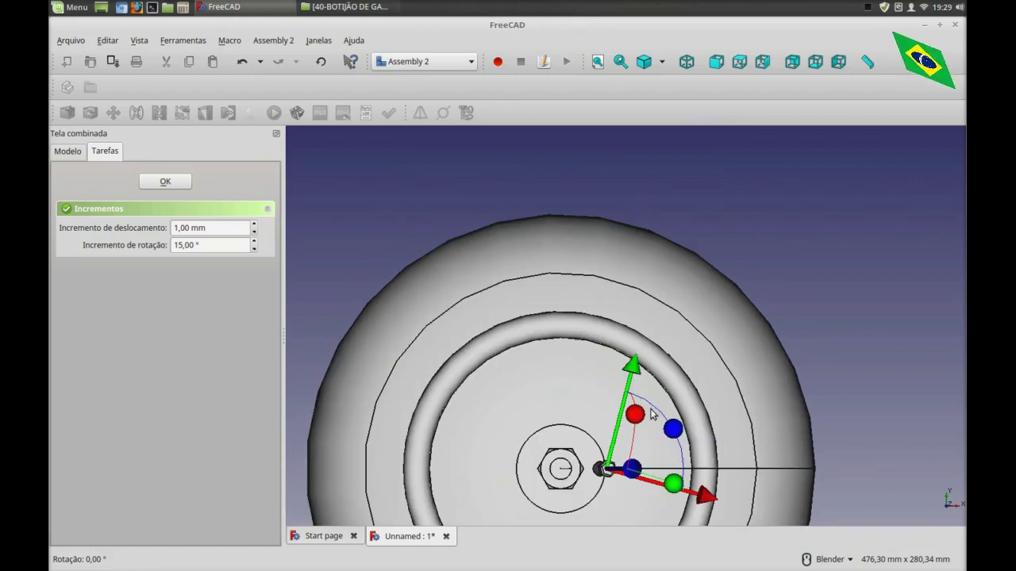
drag(673, 435, 644, 409)
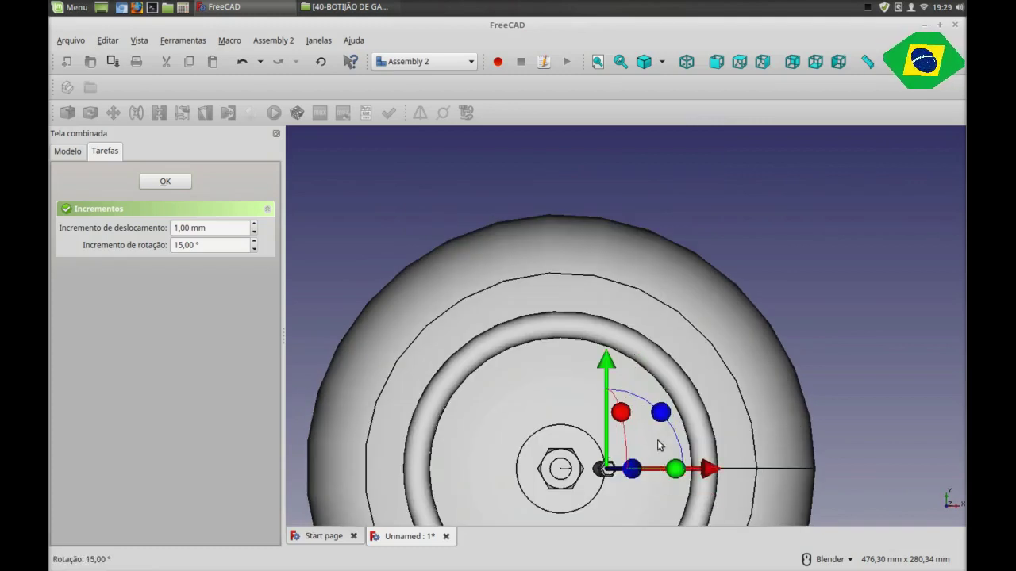
key(1)
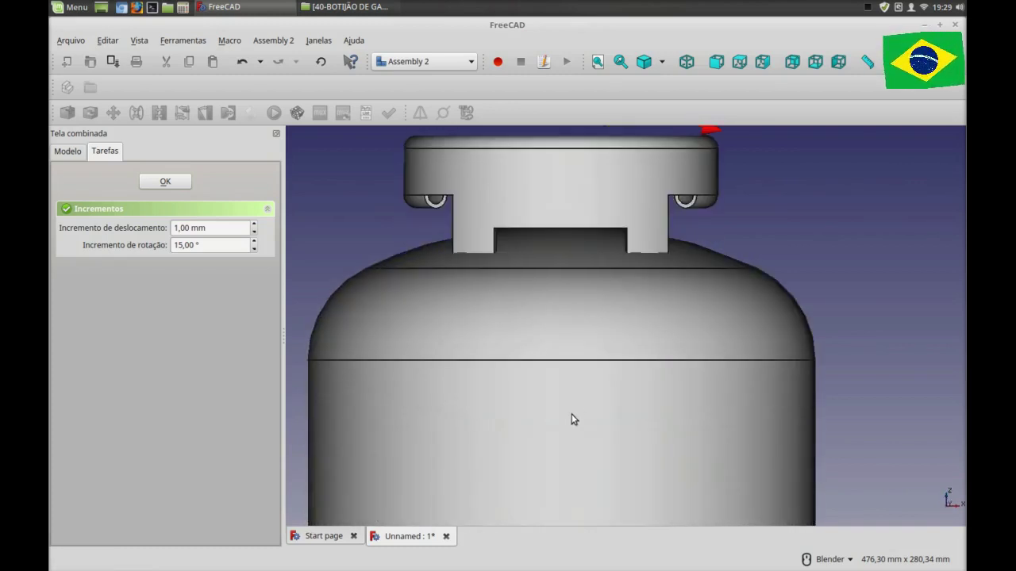
scroll(571, 413, down, 3)
drag(657, 245, 637, 217)
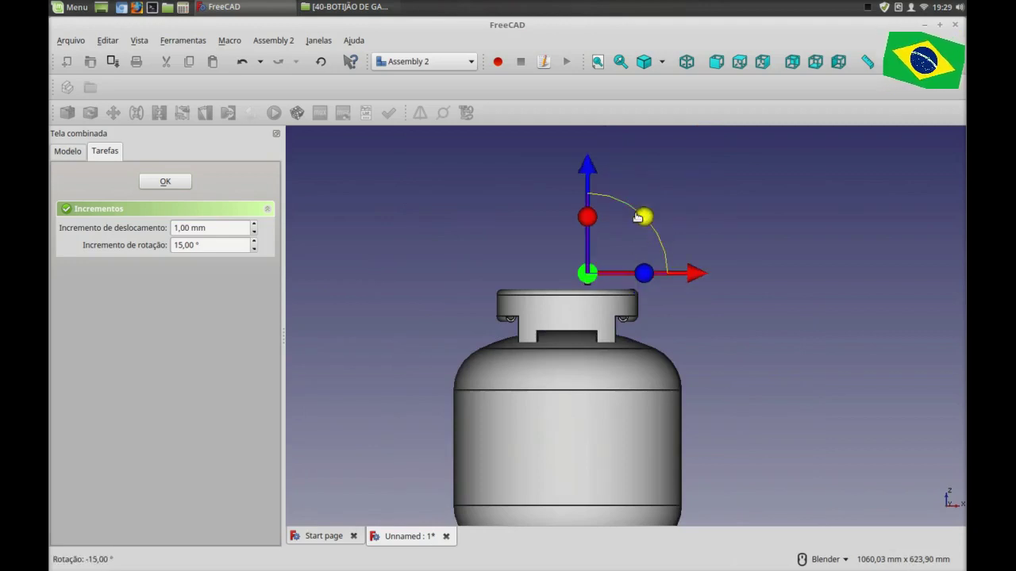
drag(591, 173, 596, 220)
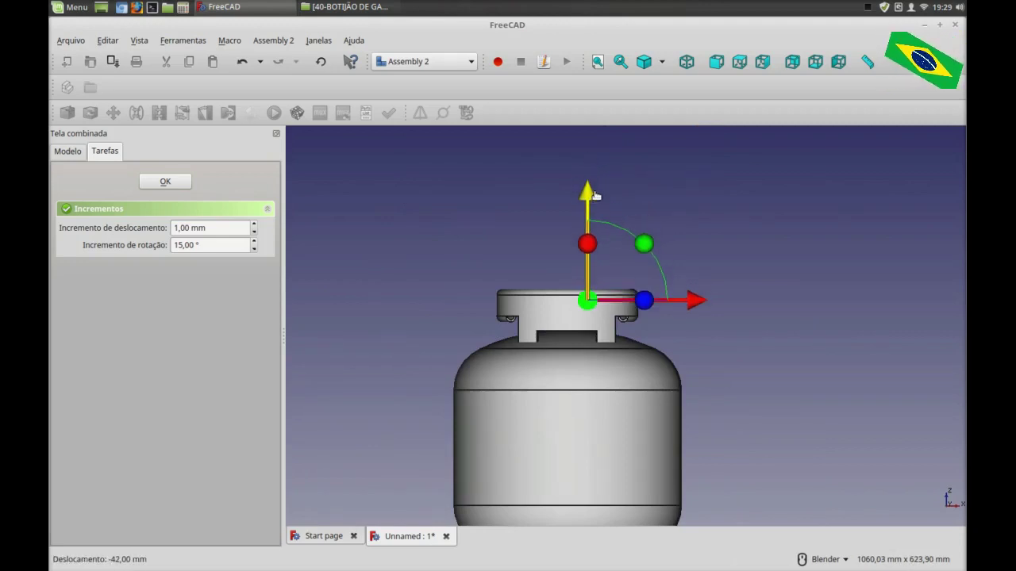
From an isometric view, lower the small part down into the canister collar.
key(0)
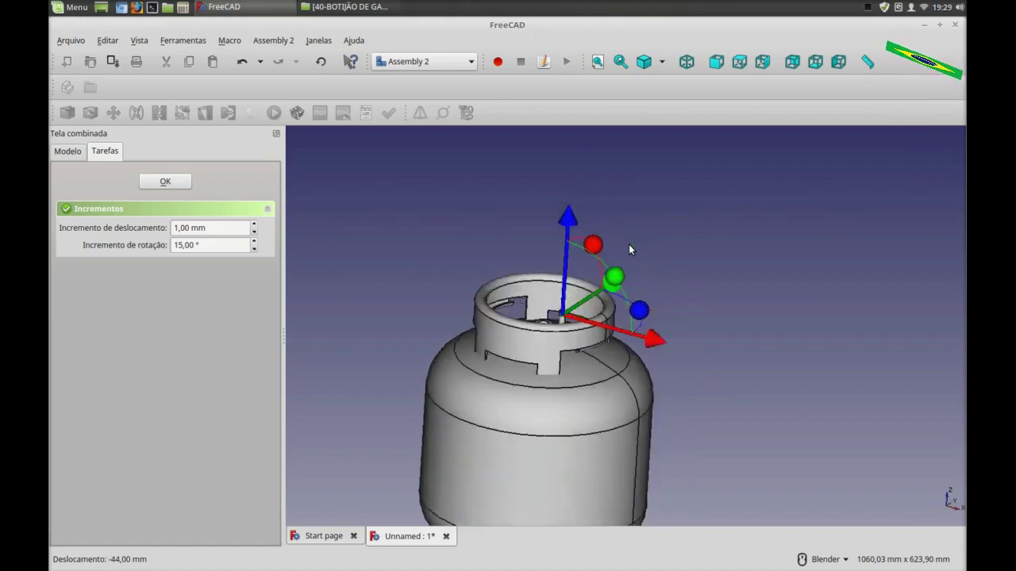
scroll(534, 264, up, 2)
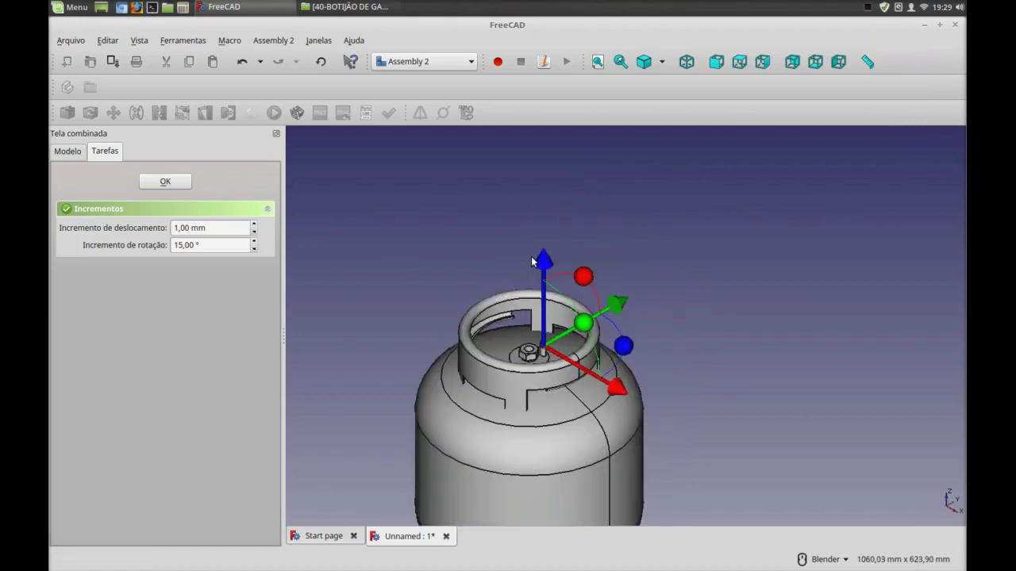
scroll(534, 396, down, 1)
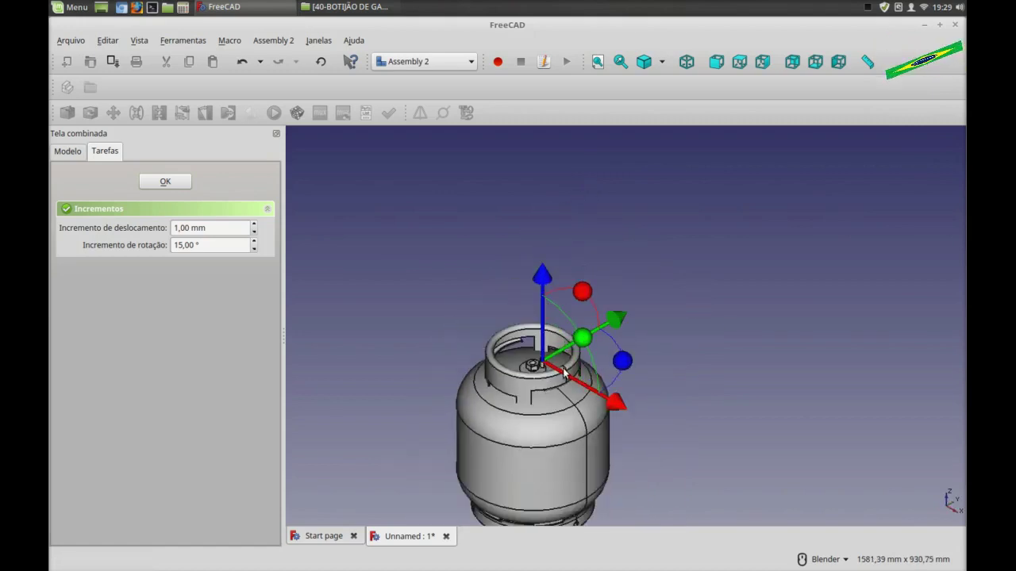
scroll(562, 367, up, 3)
scroll(492, 439, up, 2)
scroll(496, 426, up, 2)
scroll(811, 268, down, 4)
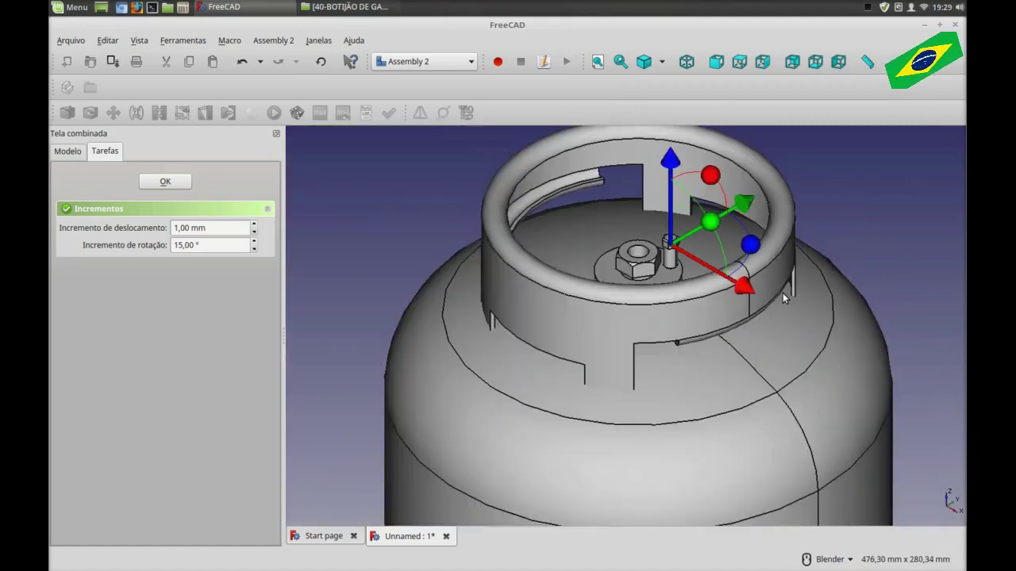
scroll(756, 316, up, 2)
scroll(813, 314, down, 2)
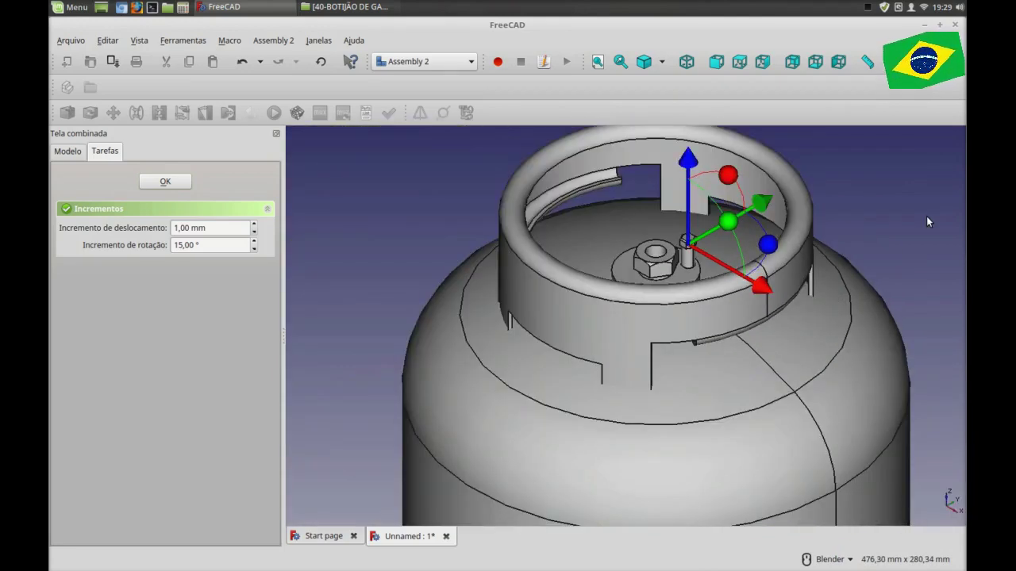
middle_drag(896, 260, 891, 302)
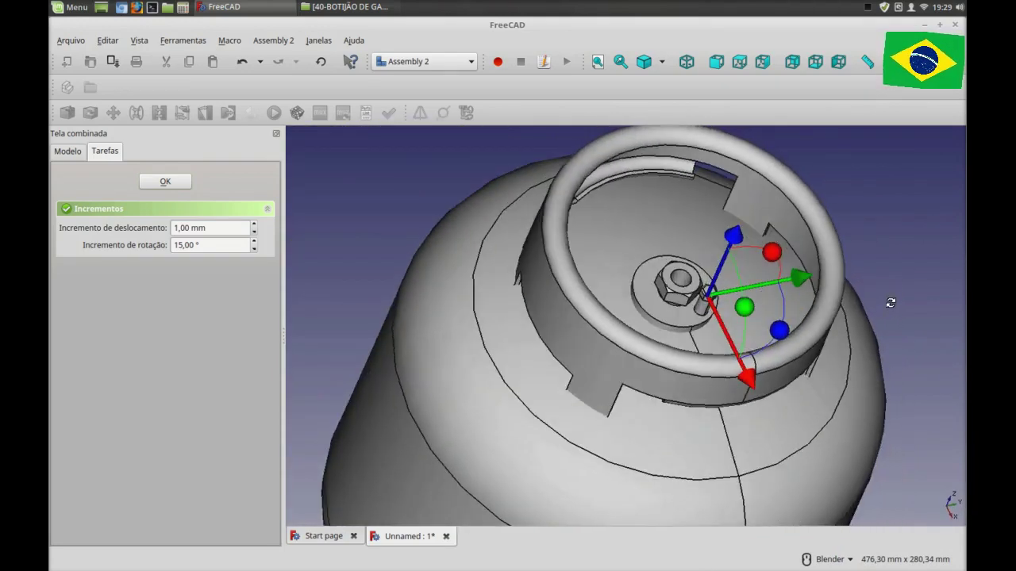
mouse_move(742, 242)
mouse_down()
mouse_move(736, 271)
mouse_move(731, 260)
mouse_up()
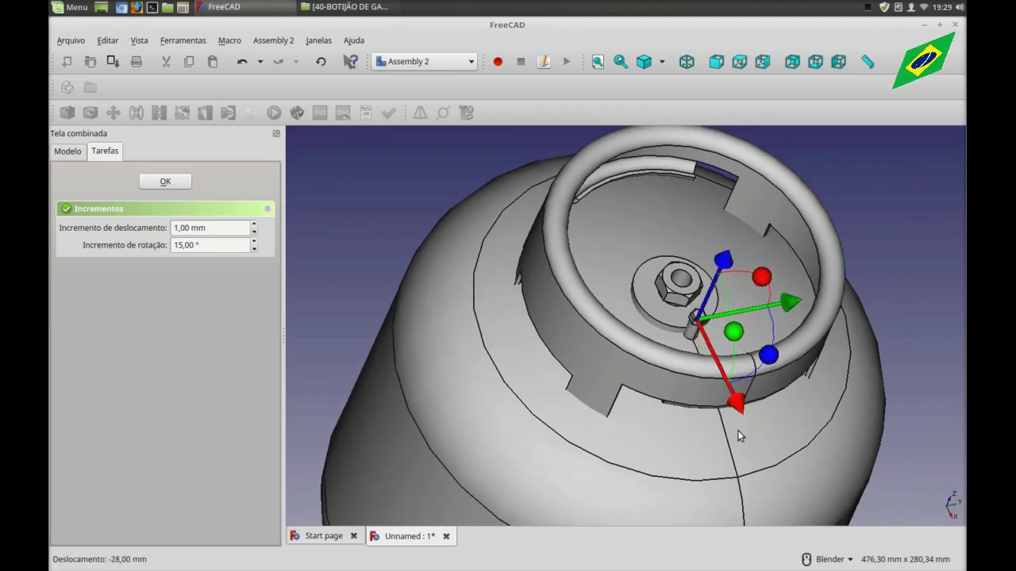
Shift it along X, rotate it 15°, and nudge it back beside the valve nut.
drag(736, 407, 731, 391)
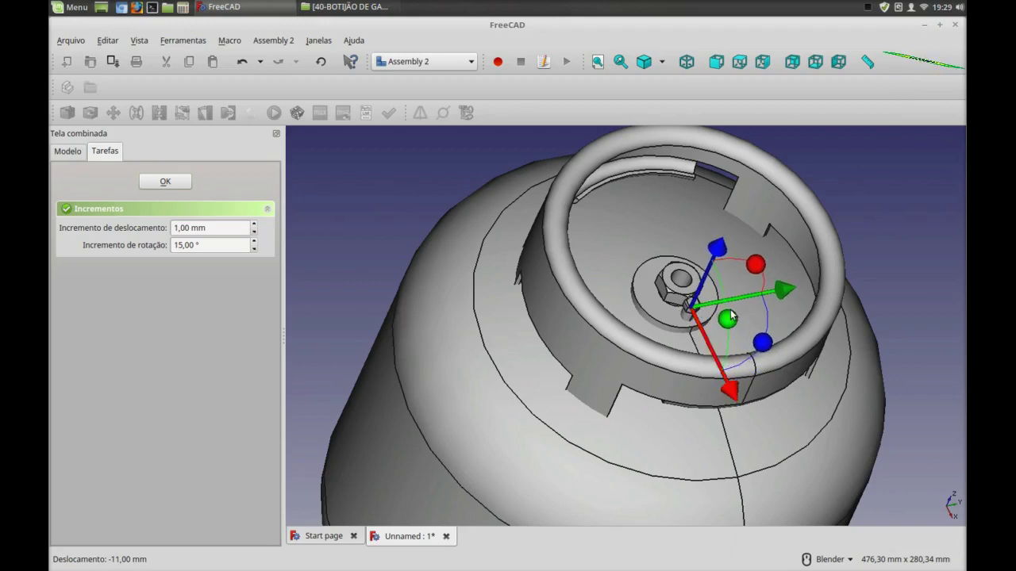
drag(729, 318, 729, 337)
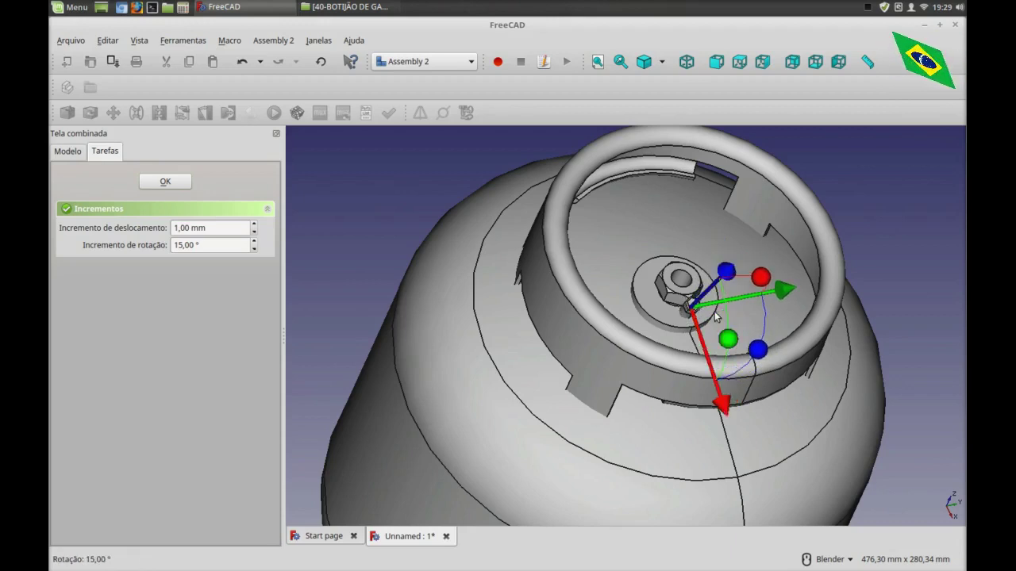
drag(719, 405, 723, 410)
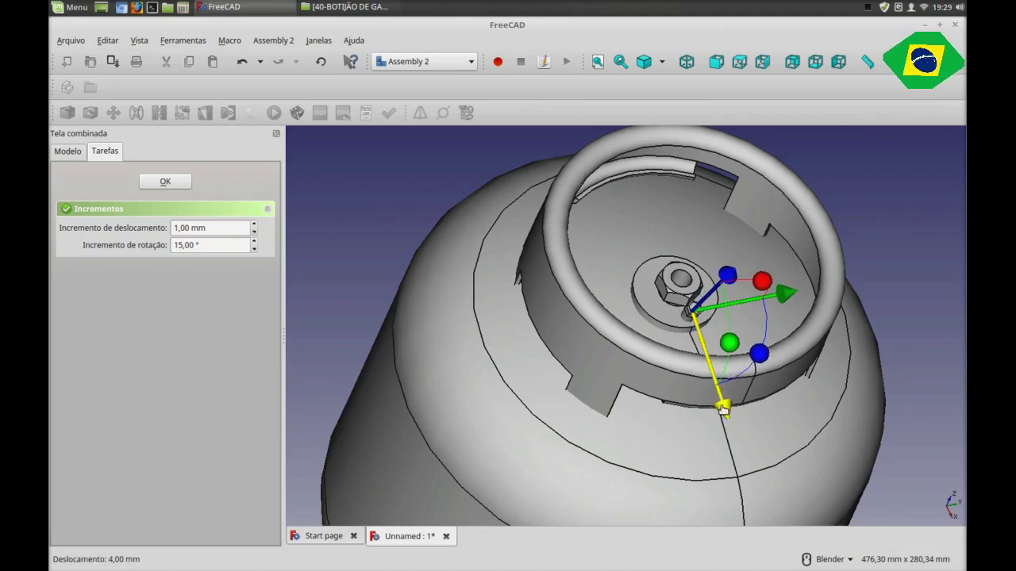
drag(734, 277, 699, 312)
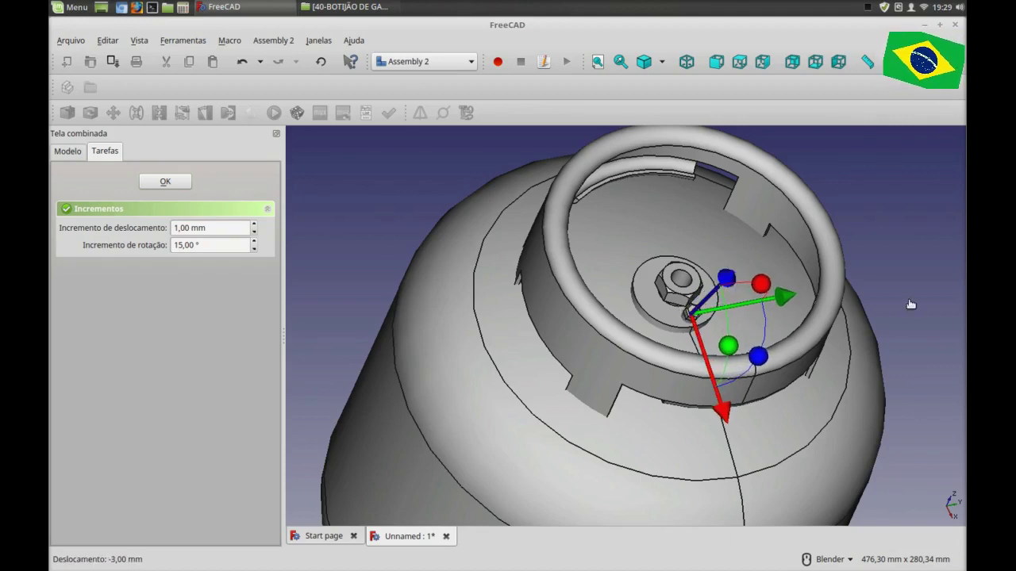
mouse_move(835, 313)
middle_down()
mouse_move(866, 288)
mouse_move(929, 272)
mouse_move(963, 211)
mouse_move(772, 261)
mouse_move(730, 235)
mouse_move(725, 340)
mouse_move(691, 357)
middle_up()
scroll(772, 262, up, 2)
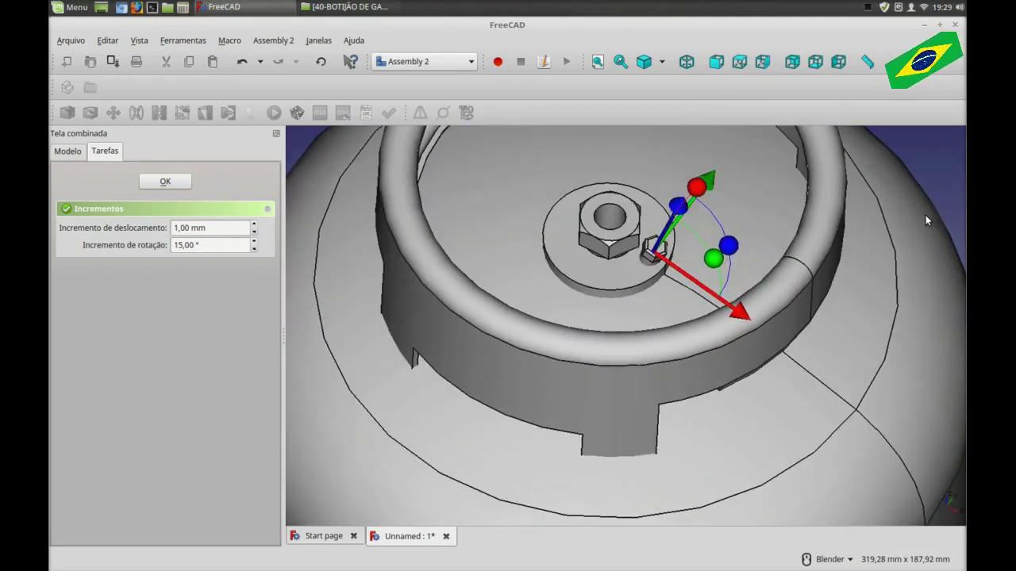
Confirm BOTIJÃO - 6_01's placement and show the whole canister in isometric view.
click(165, 182)
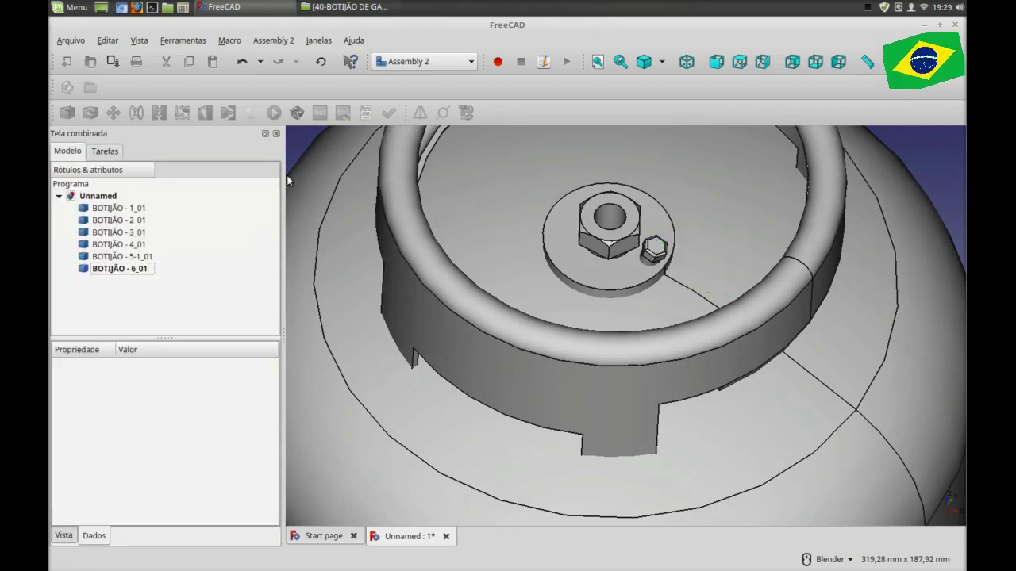
middle_drag(647, 250, 565, 297)
scroll(585, 277, down, 3)
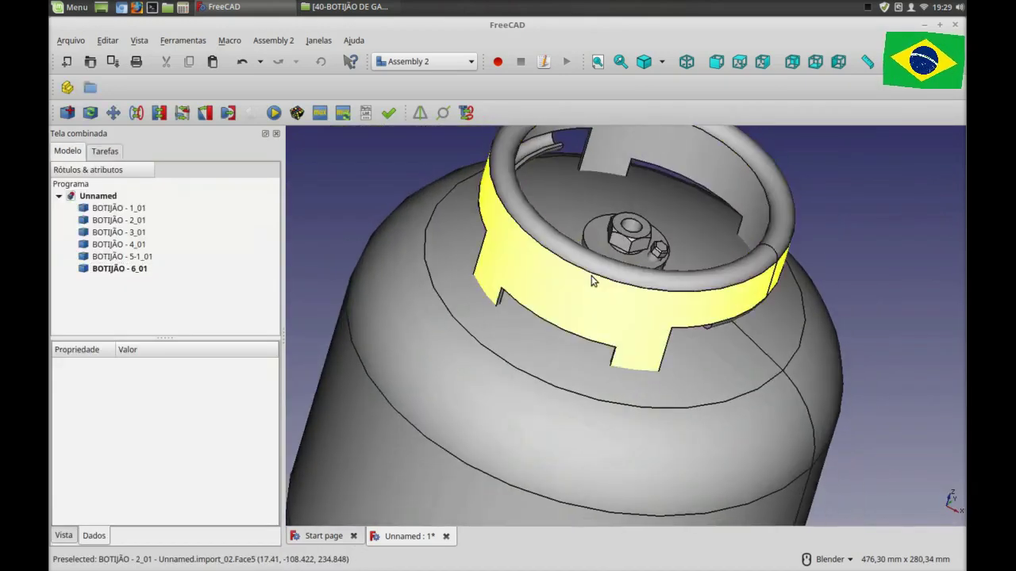
scroll(584, 277, down, 3)
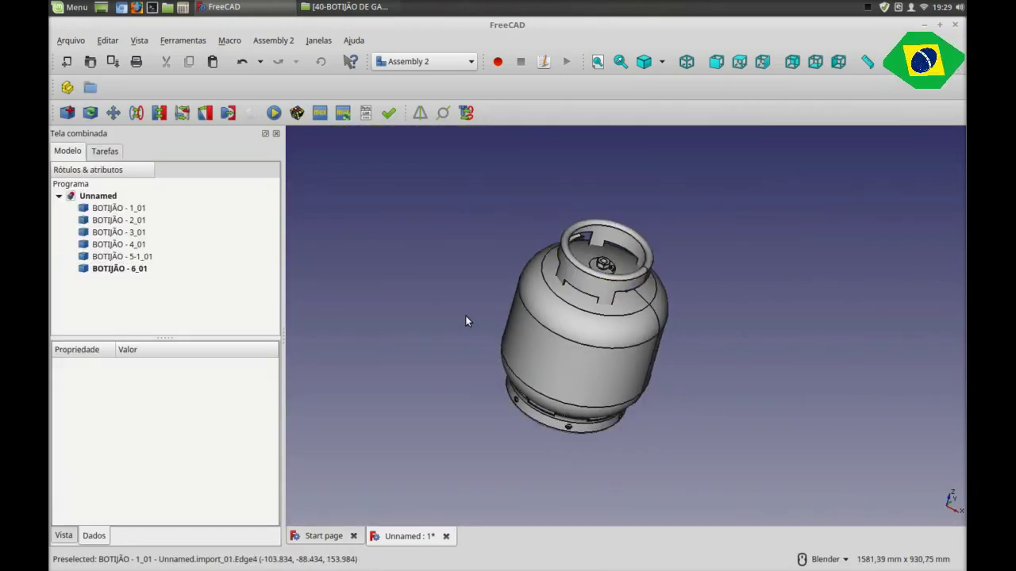
key(0)
scroll(705, 348, down, 2)
scroll(707, 345, up, 3)
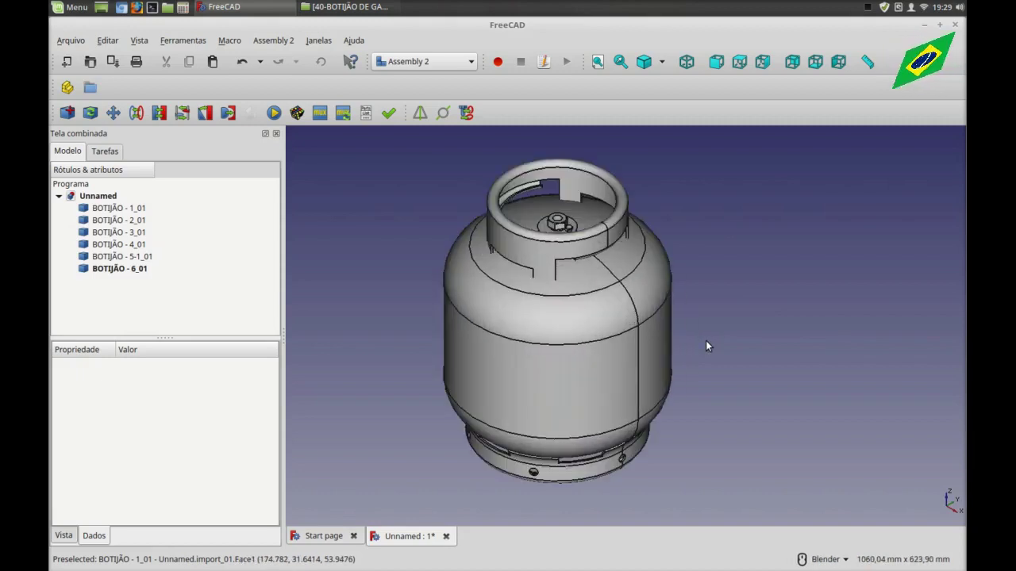
scroll(699, 345, down, 2)
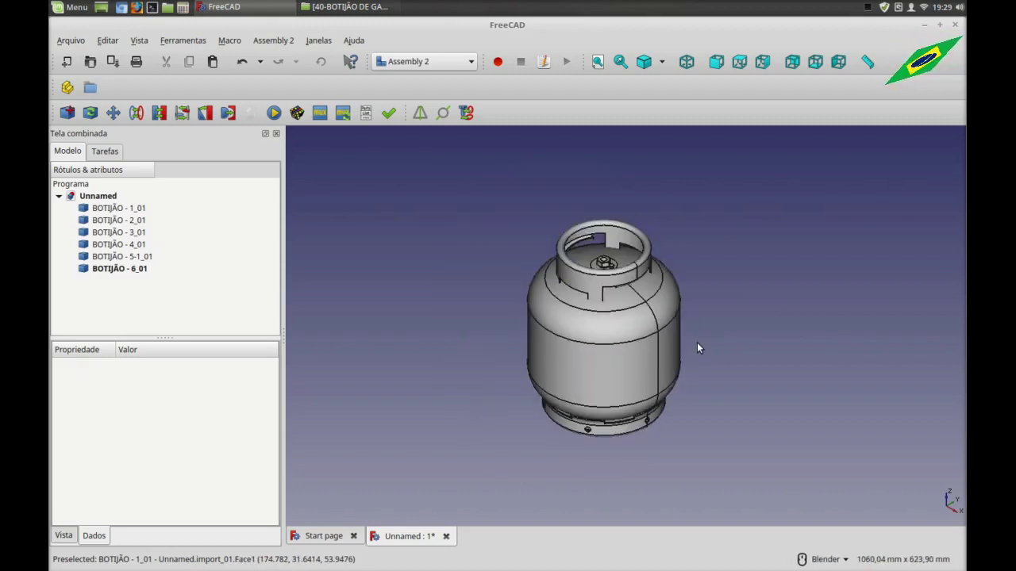
Select BOTIJÃO - 1_01 and BOTIJÃO - 2_01 in the tree, then clear the selection.
click(103, 209)
ctrl+click(129, 222)
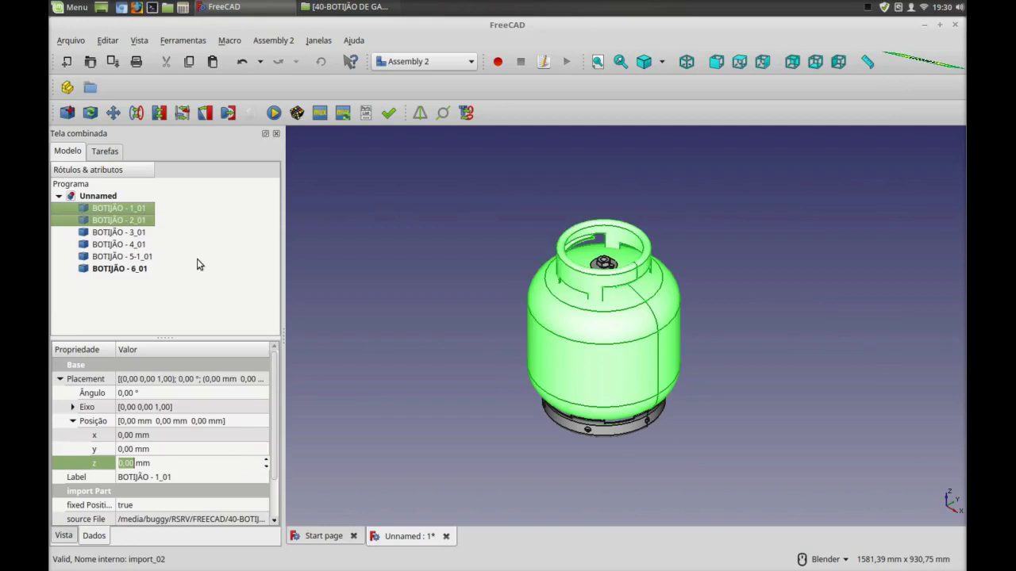
click(408, 173)
In the Part workbench, fuse BOTIJÃO - 1_01, 2_01 and 3_01, then select Fusion with 4_01.
click(447, 63)
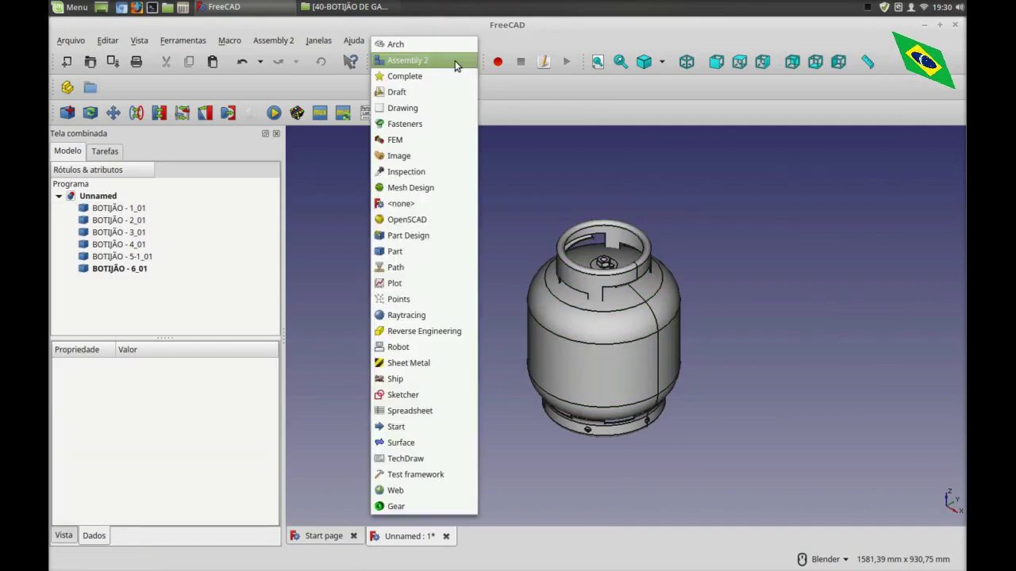
click(406, 248)
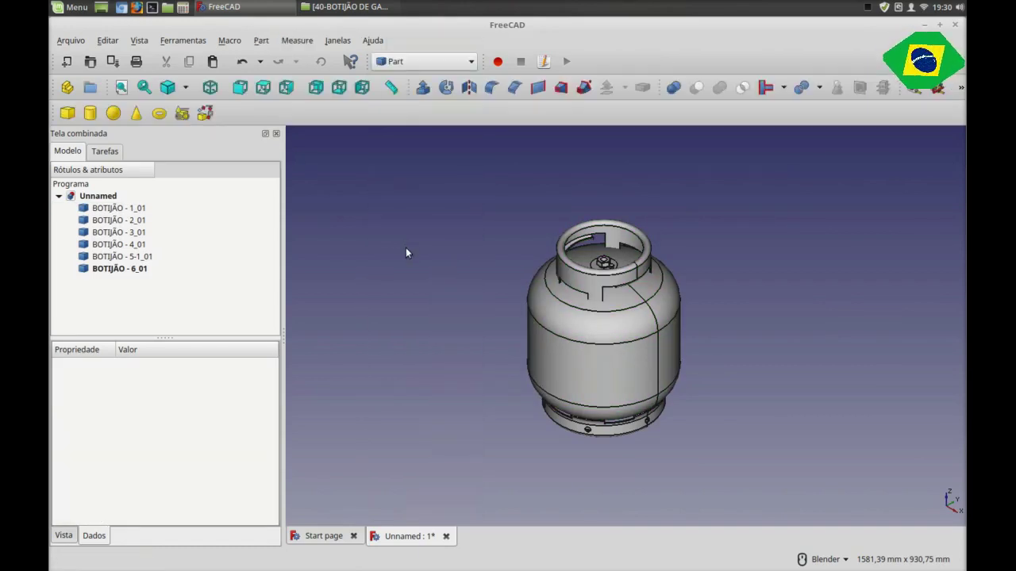
click(133, 209)
ctrl+click(133, 221)
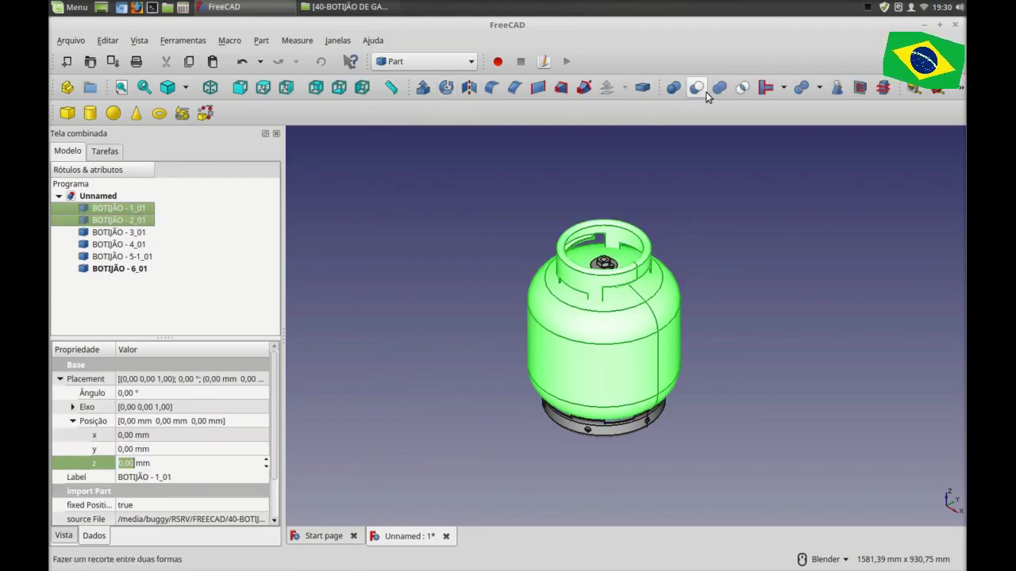
ctrl+click(137, 233)
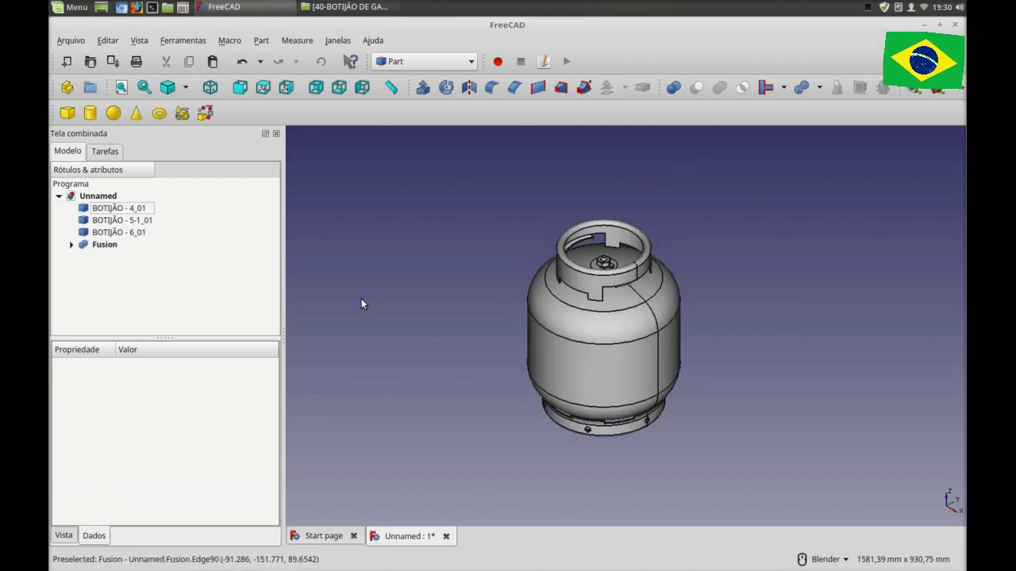
click(104, 245)
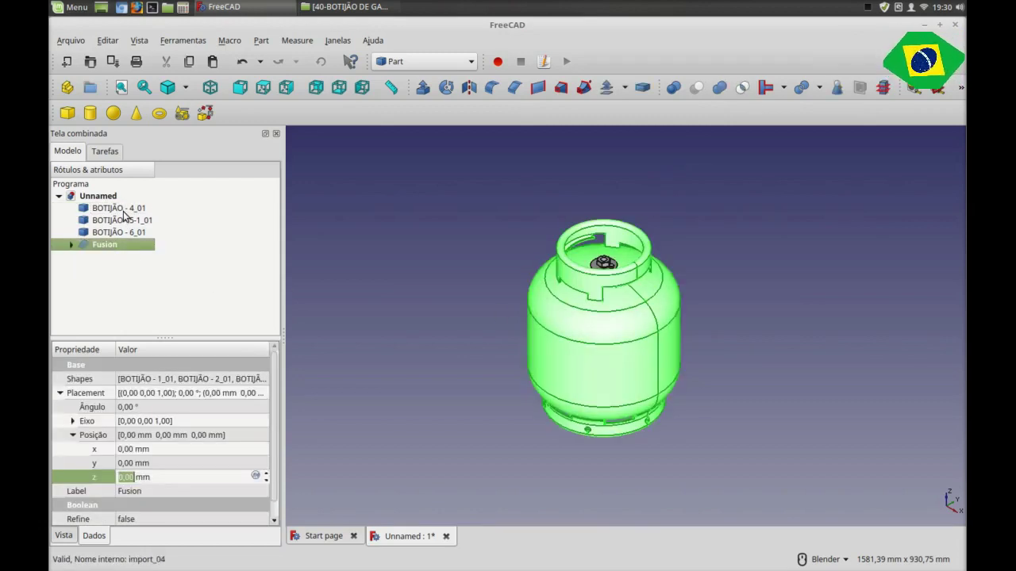
ctrl+click(123, 209)
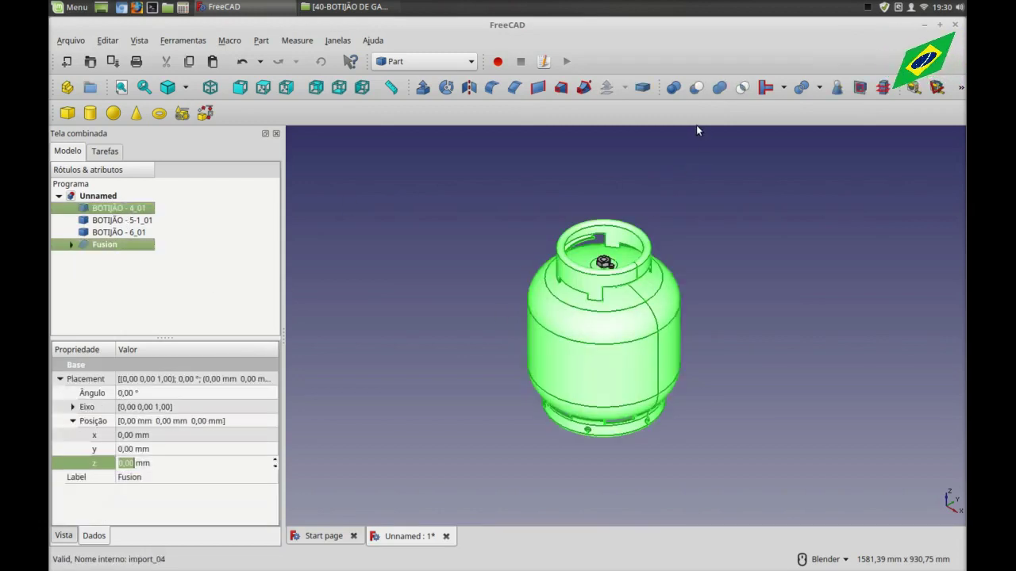
Cut BOTIJÃO - 4_01 from the Fusion, then make 4_01 visible again with Space.
click(699, 89)
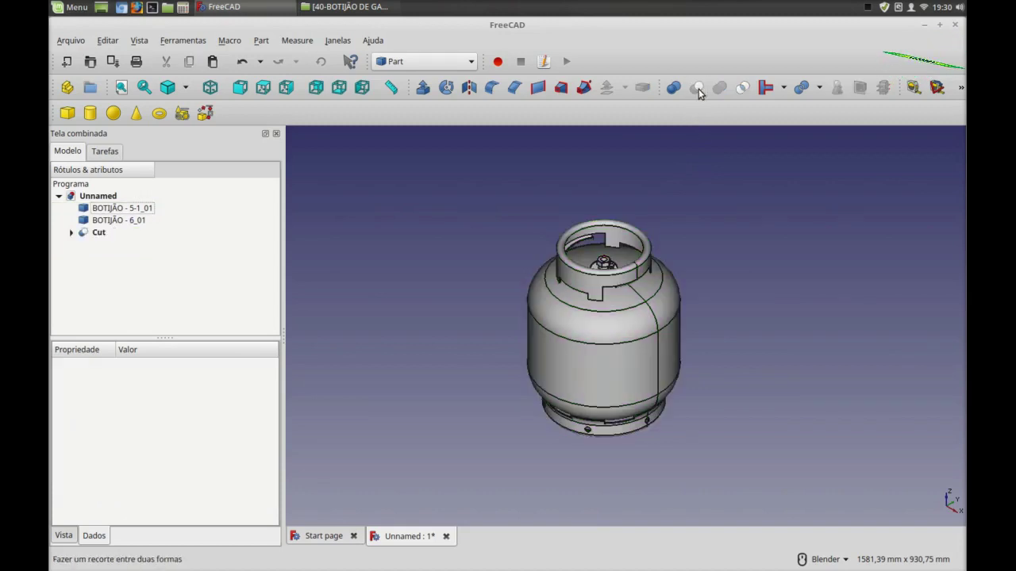
click(72, 233)
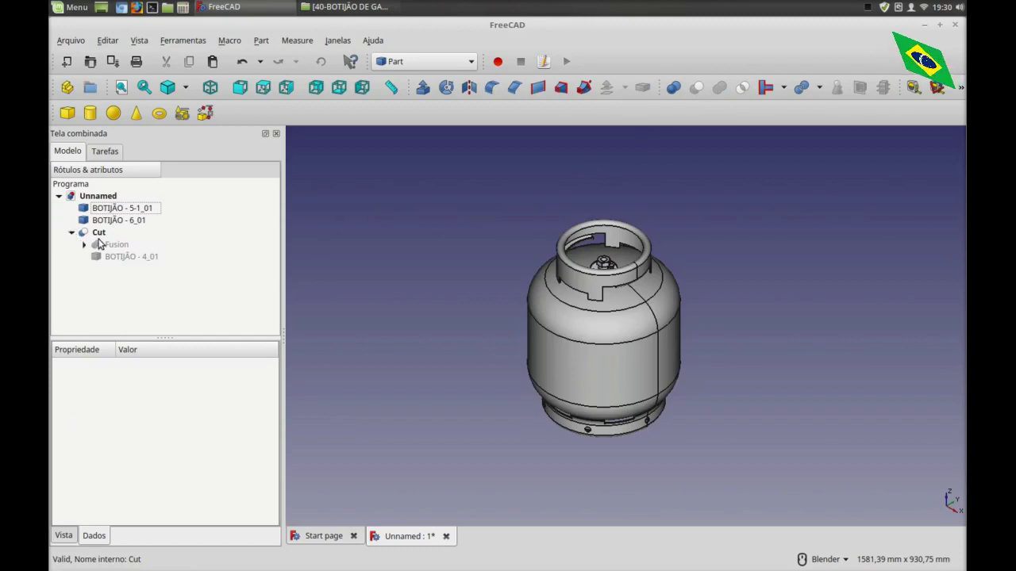
click(117, 255)
key(space)
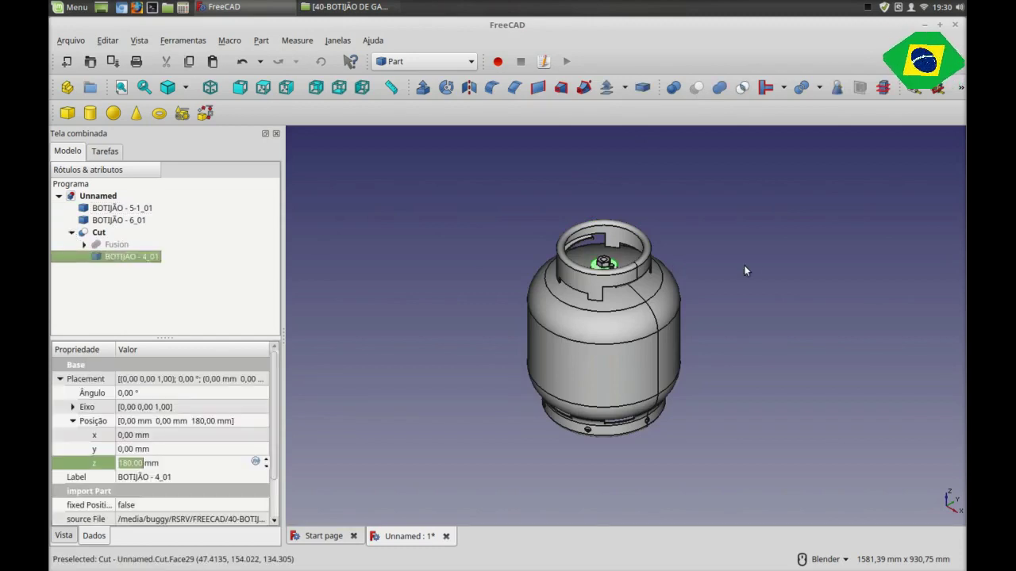
click(744, 266)
scroll(654, 286, up, 2)
scroll(622, 273, up, 2)
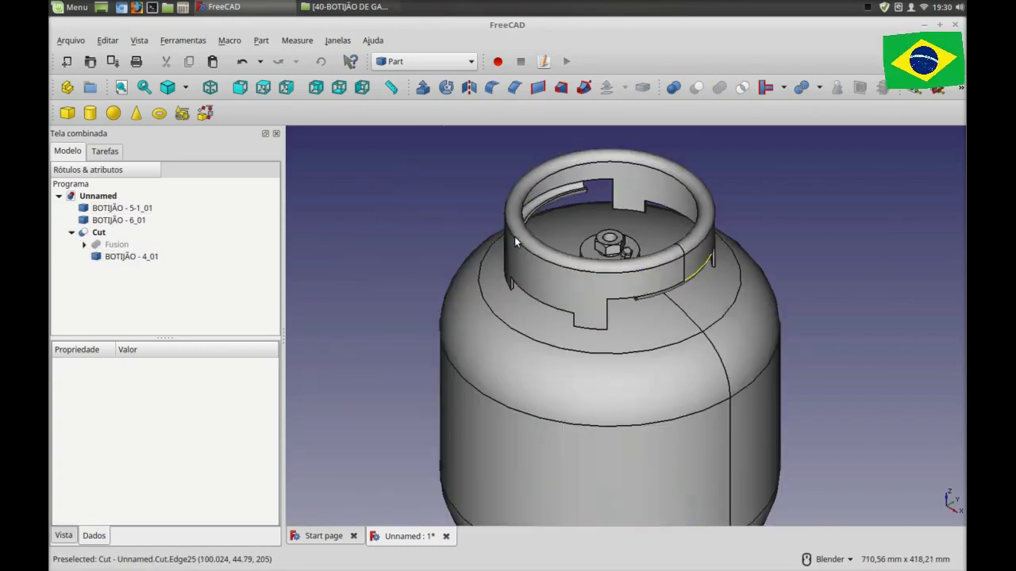
Inspect the Cut, BOTIJÃO - 5-1_01 and 6_01 selections, ending with BOTIJÃO - 4_01 selected.
click(98, 232)
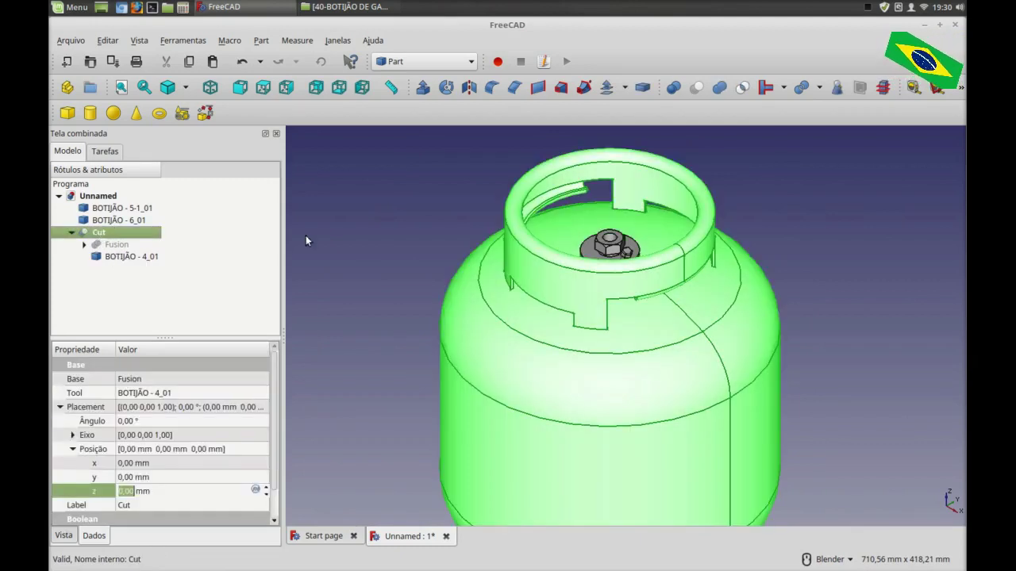
click(405, 251)
click(129, 258)
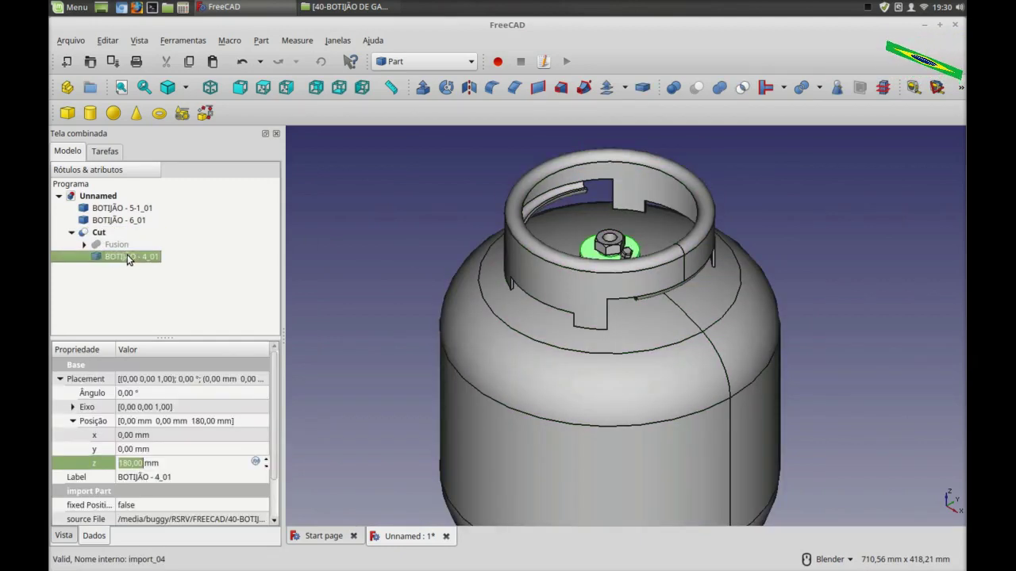
ctrl+click(119, 210)
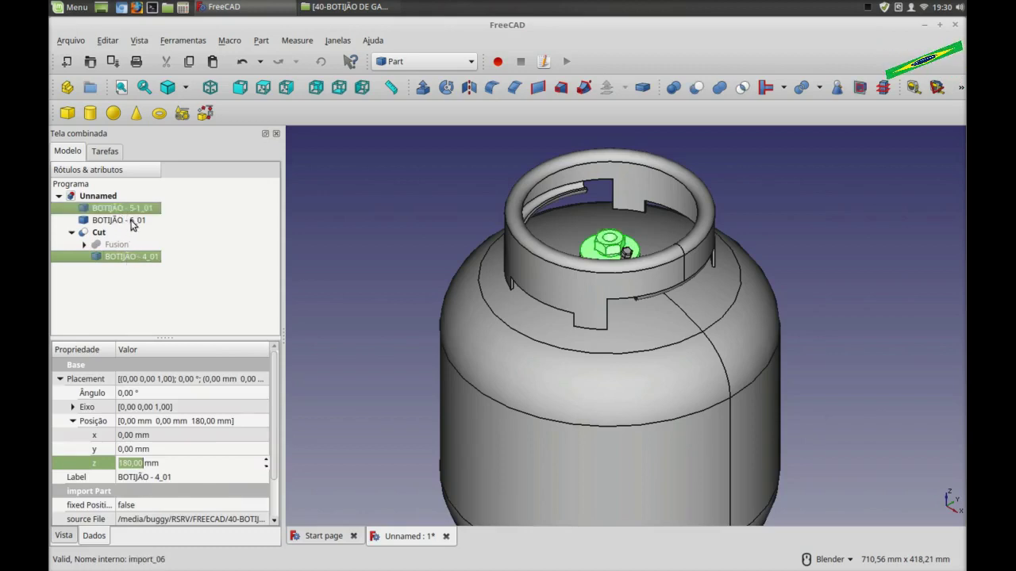
click(132, 223)
click(123, 258)
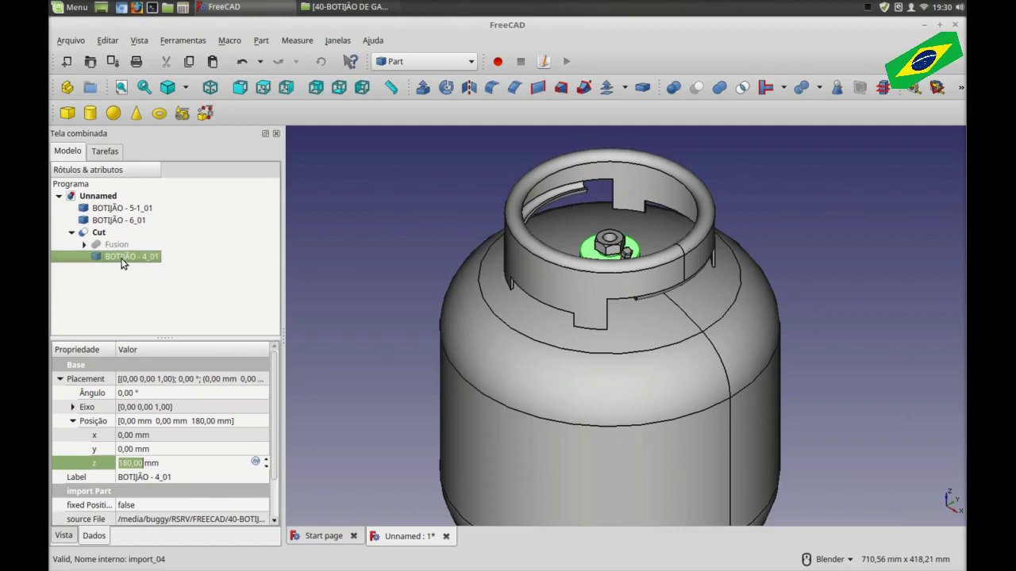
click(98, 232)
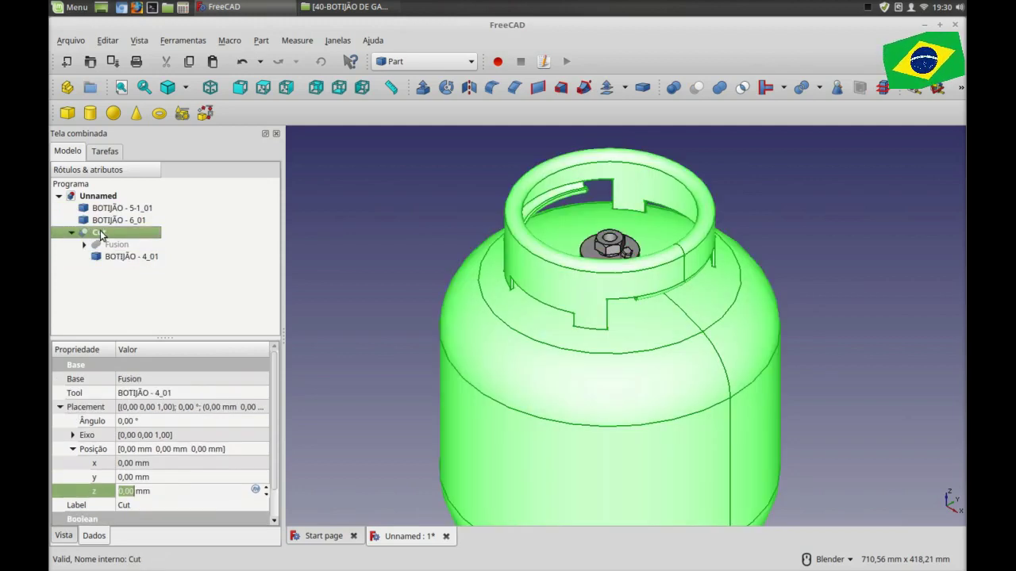
click(330, 238)
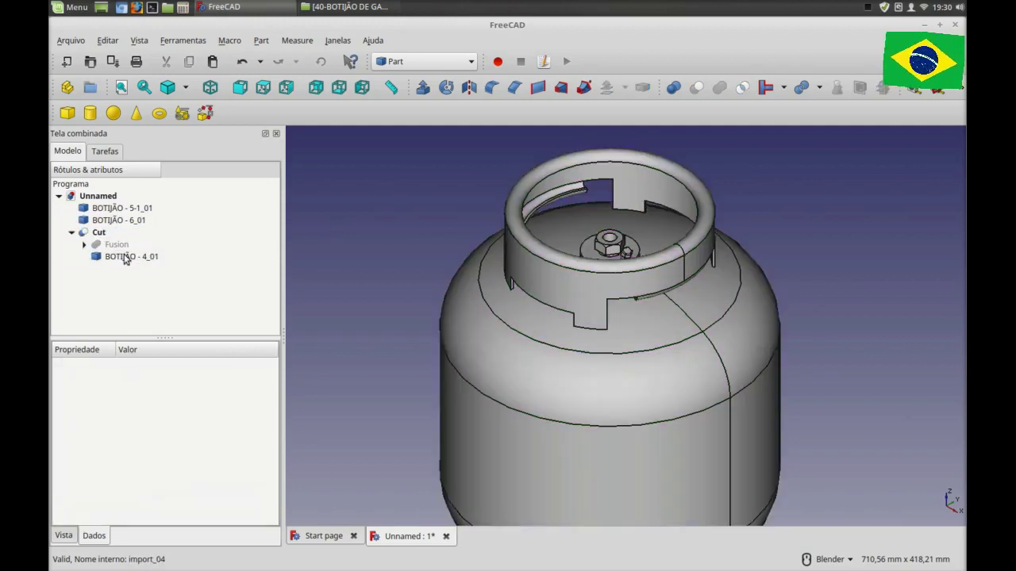
click(100, 235)
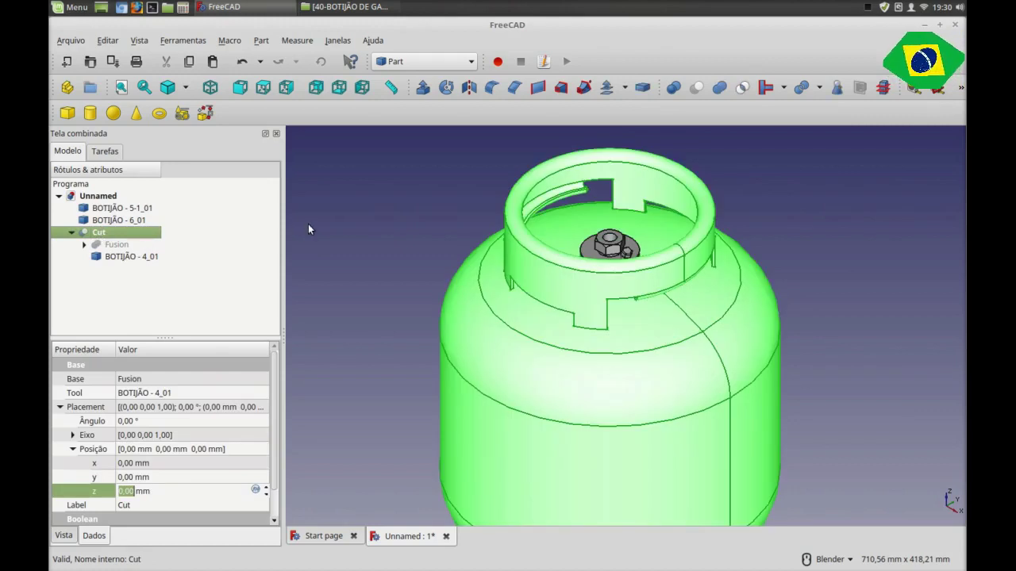
click(308, 224)
click(118, 261)
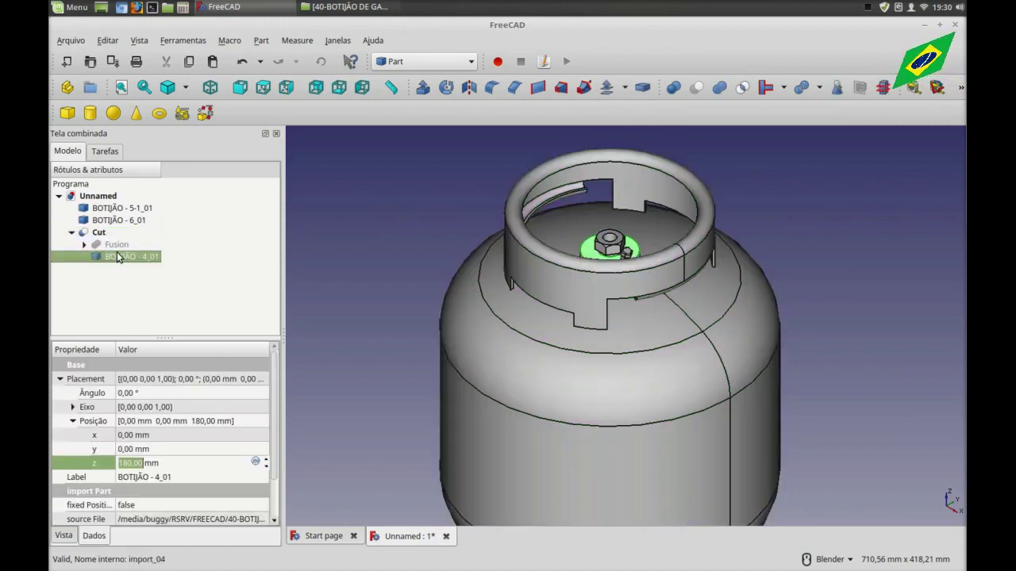
Subtract BOTIJÃO - 6_01 from BOTIJÃO - 4_01 to create Cut001, and expand it.
ctrl+click(118, 219)
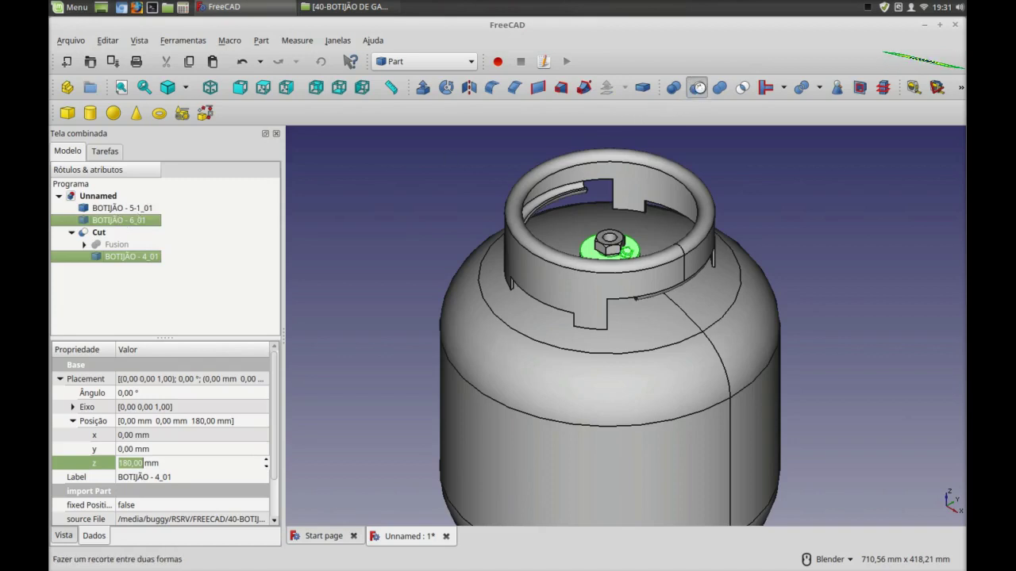
click(697, 88)
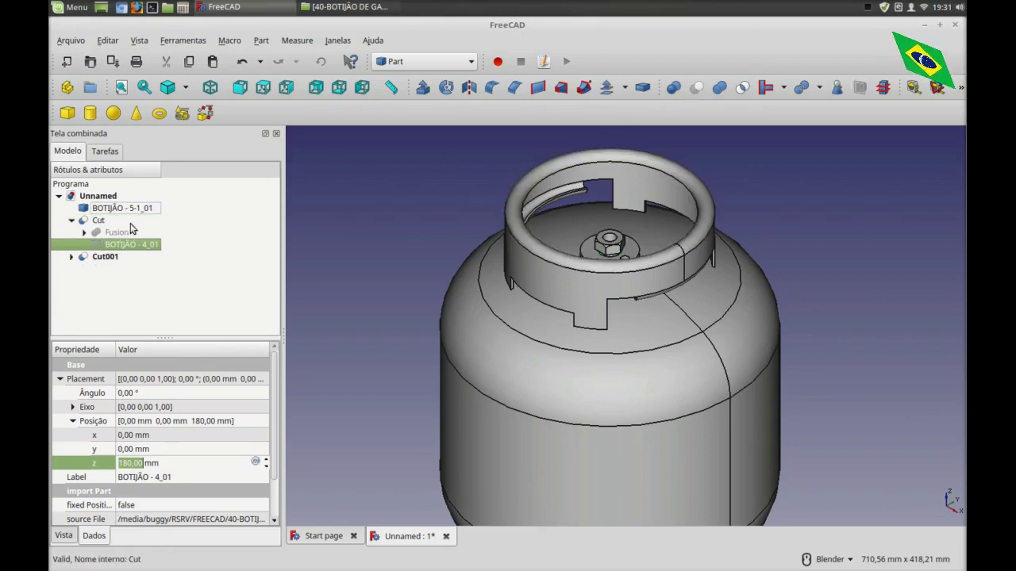
click(229, 263)
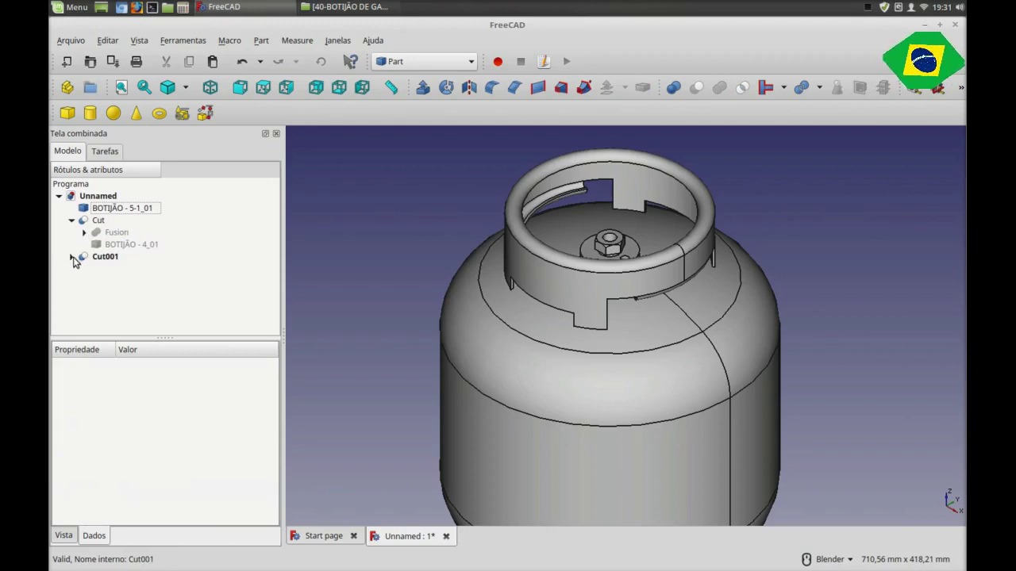
click(71, 257)
click(127, 280)
click(419, 277)
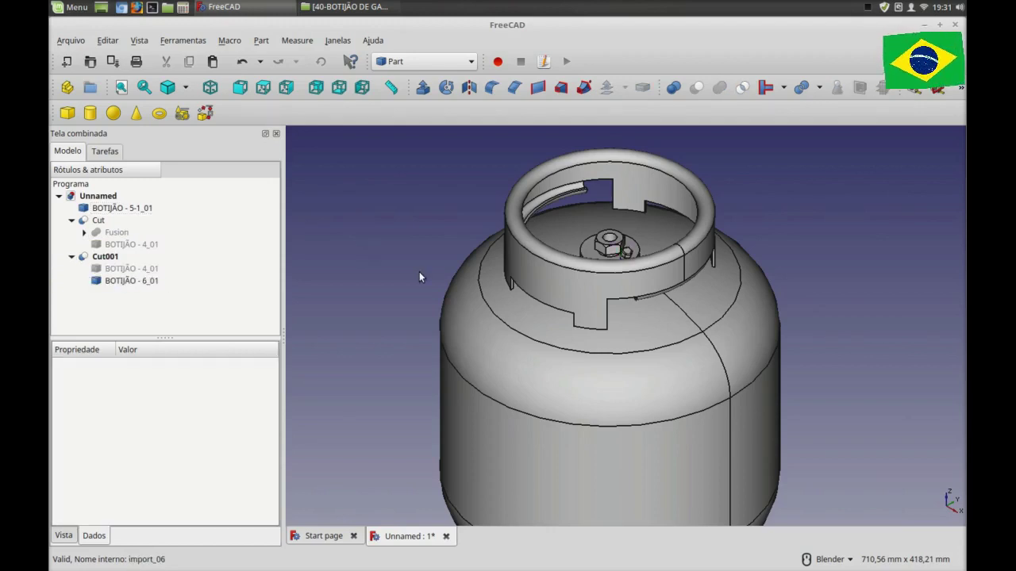
Select Cut001, then add Cut and BOTIJÃO - 5-1_01 to the selection for fusing.
scroll(416, 301, down, 2)
middle_drag(416, 301, 546, 295)
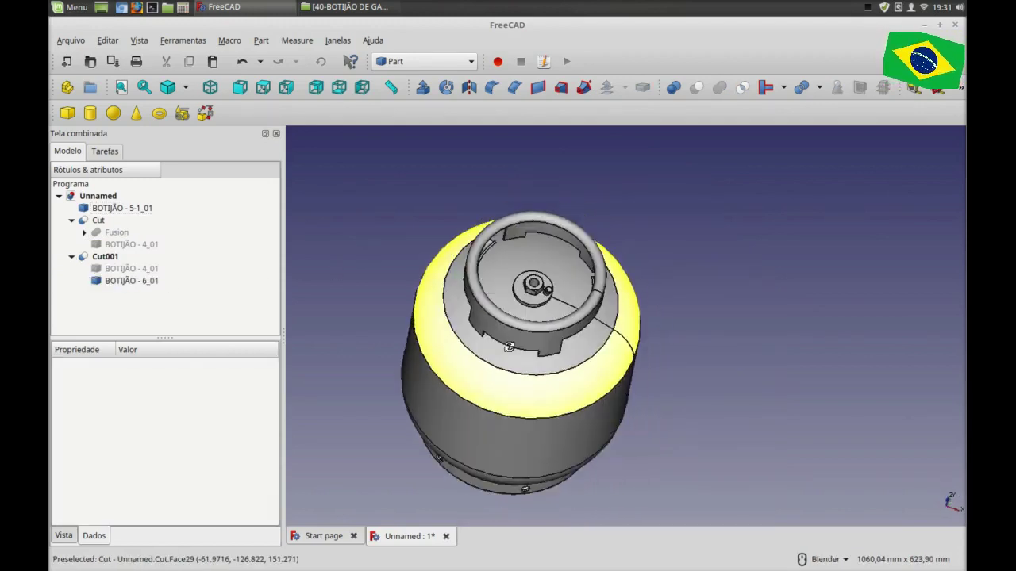
scroll(546, 295, up, 3)
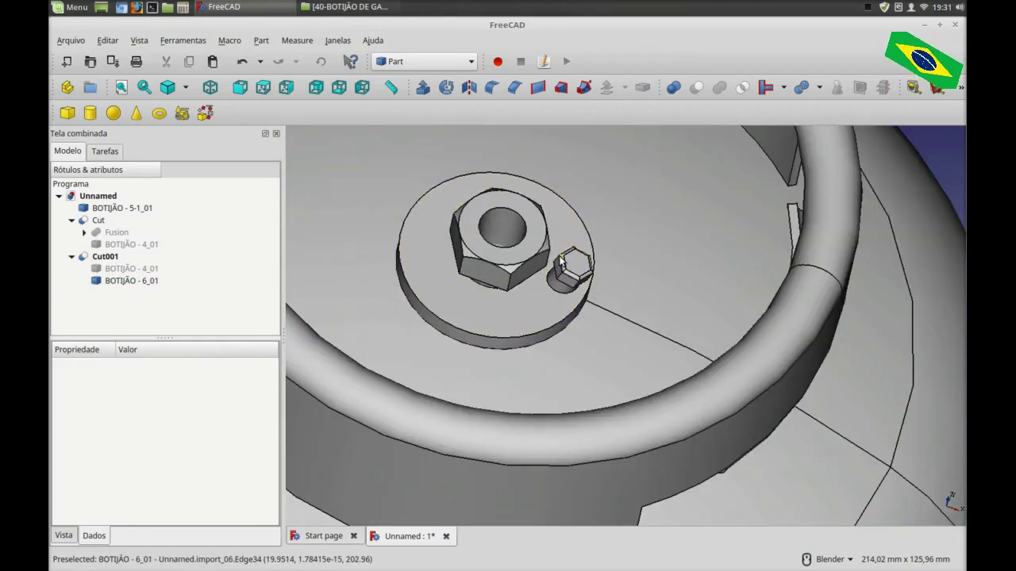
scroll(548, 262, down, 2)
scroll(548, 262, down, 1)
click(119, 281)
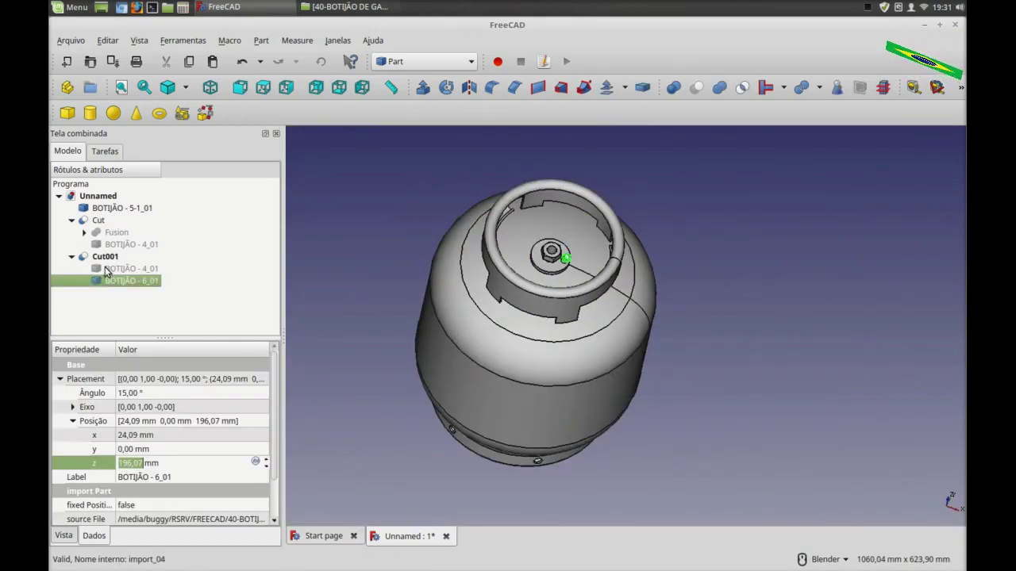
ctrl+click(105, 256)
ctrl+click(97, 221)
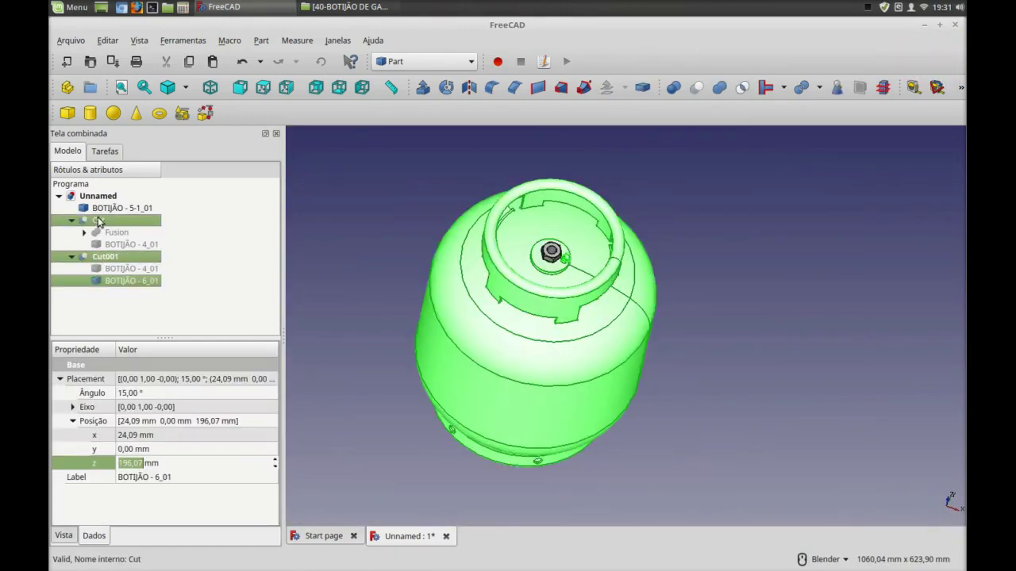
ctrl+click(112, 210)
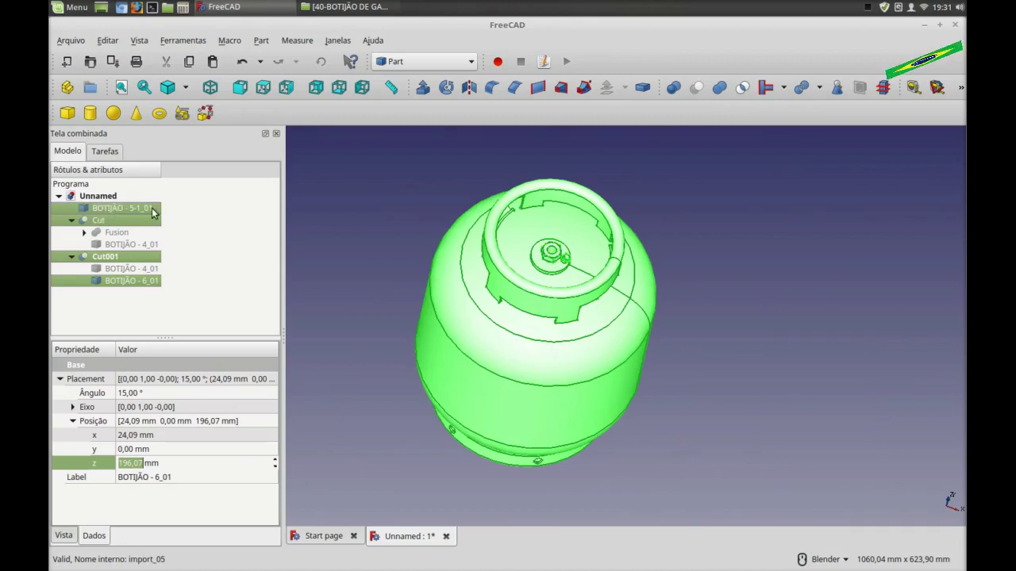
Fuse Cut, Cut001 and BOTIJÃO - 5-1_01 into one solid named Fusion001.
click(719, 87)
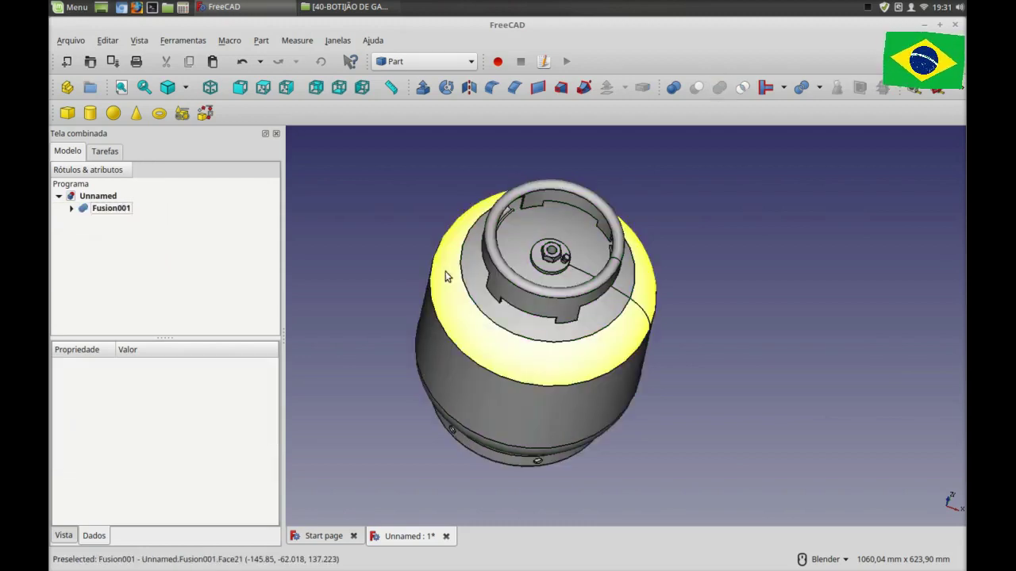
scroll(738, 366, down, 3)
middle_drag(737, 366, 707, 333)
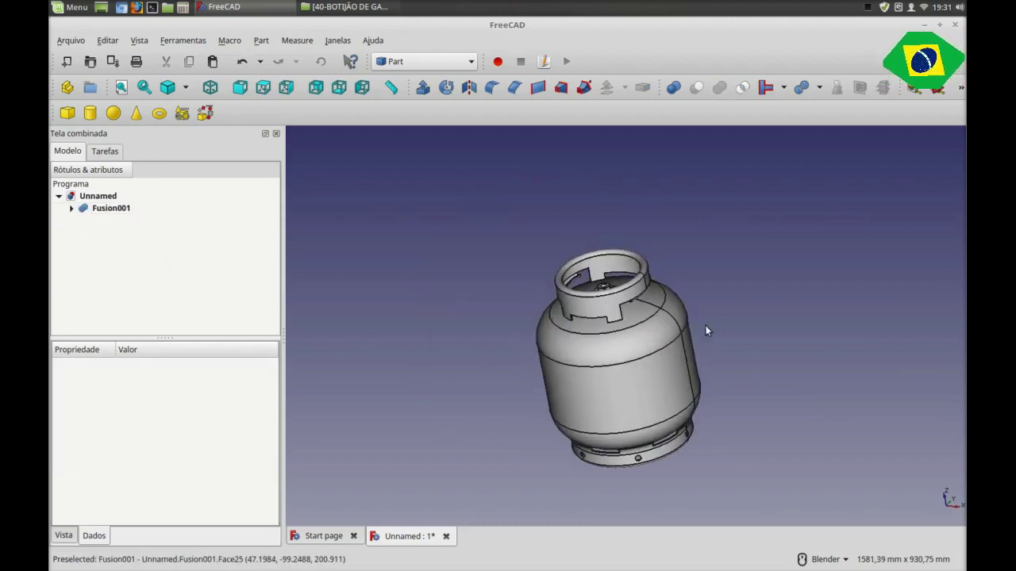
click(119, 209)
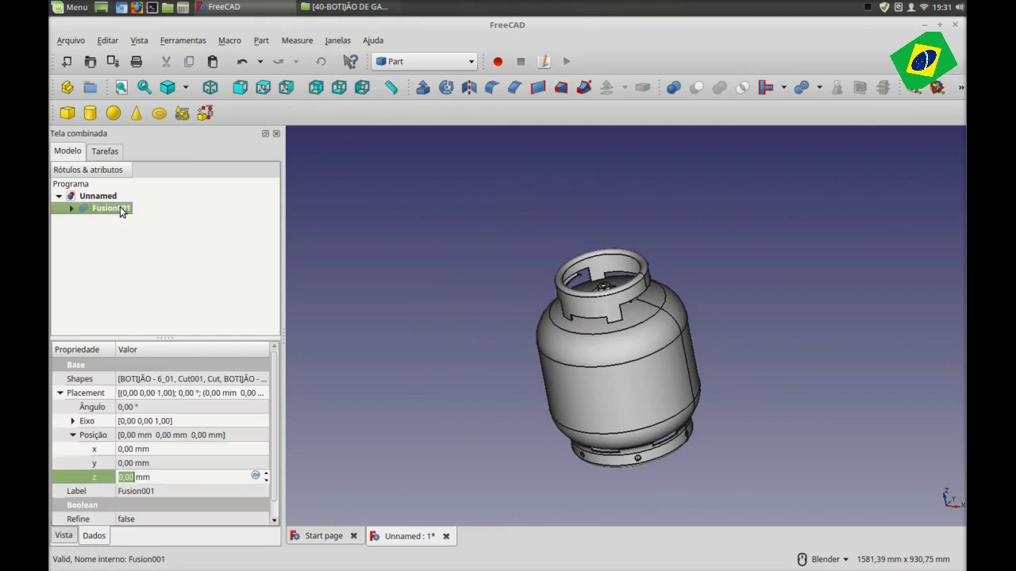
Snap the fused canister to the isometric view and select Fusion001 in the tree.
click(486, 418)
scroll(560, 464, down, 2)
key(0)
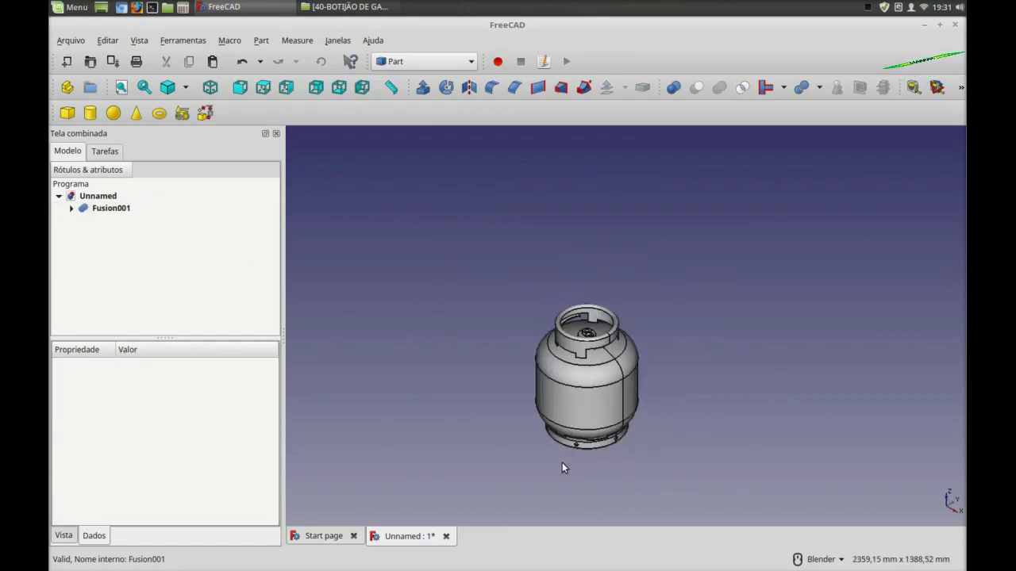
scroll(569, 453, up, 3)
scroll(545, 296, down, 3)
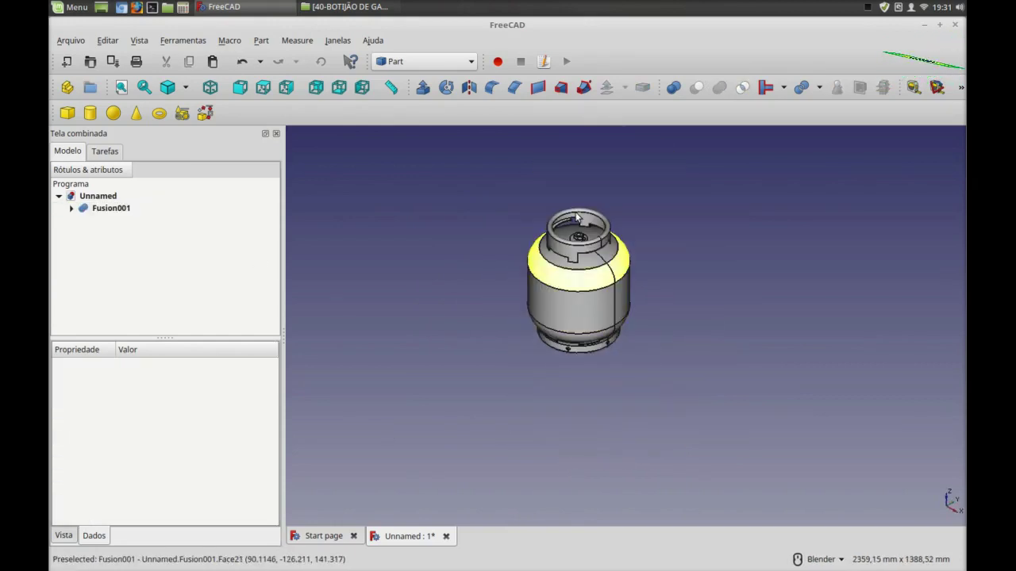
scroll(650, 209, up, 1)
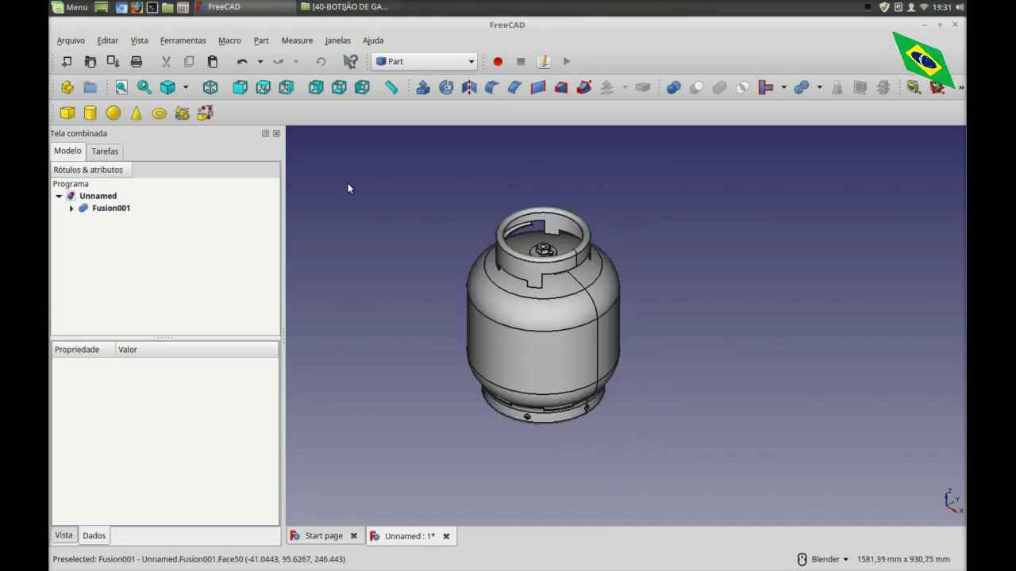
click(109, 206)
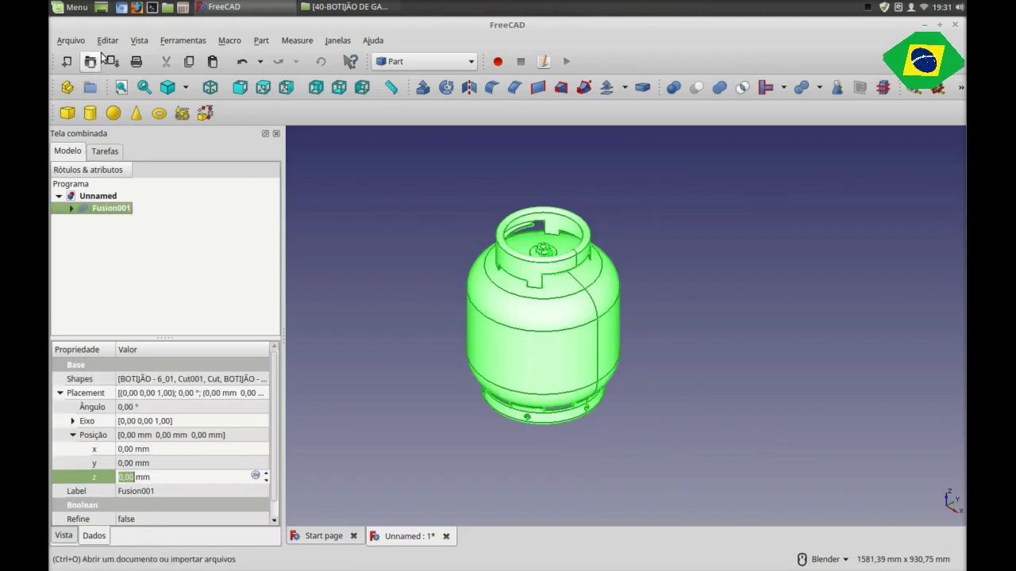
Apply the gold Ouro material to Fusion001 through its display properties.
click(139, 40)
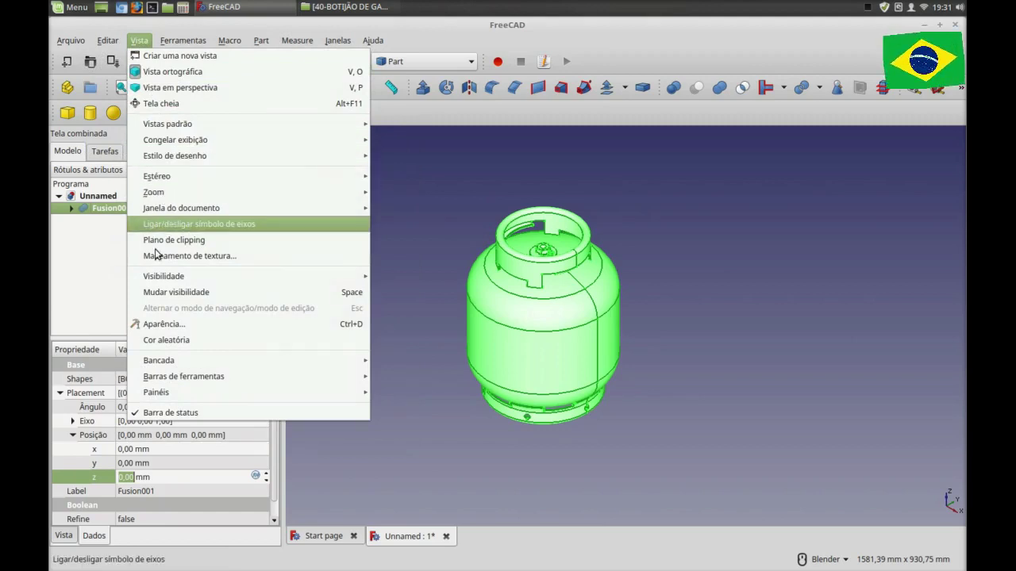
click(161, 324)
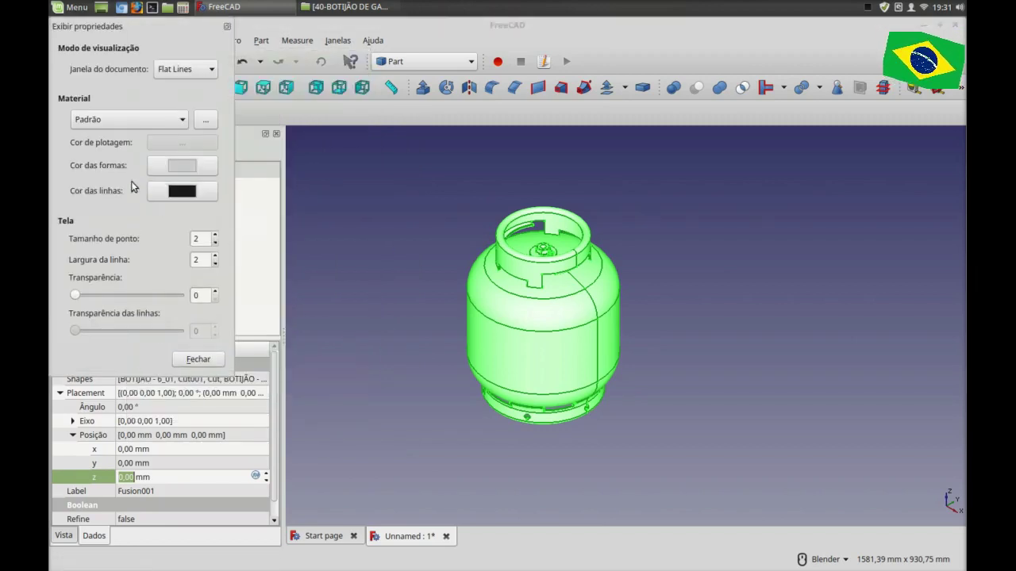
click(159, 118)
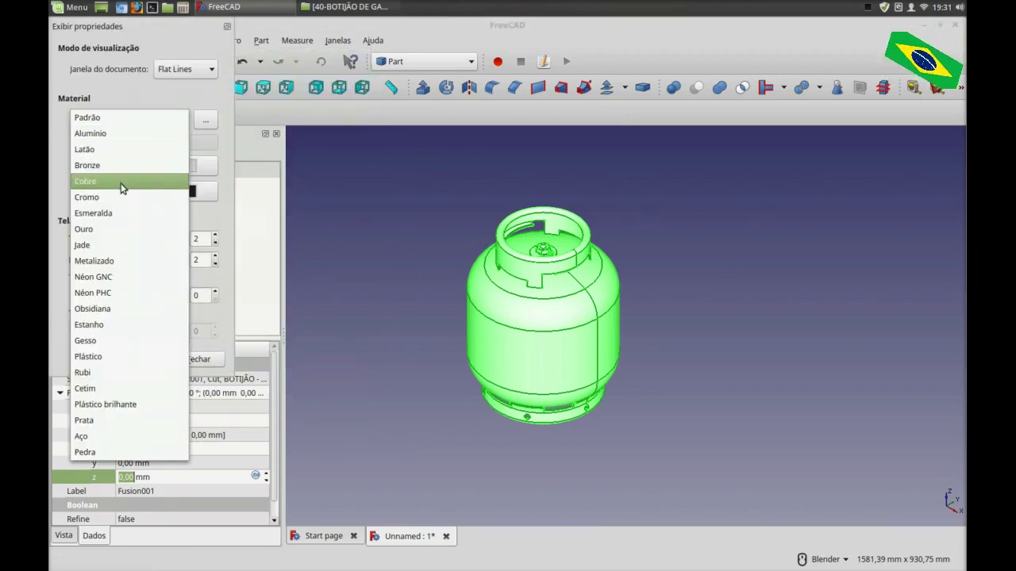
click(107, 225)
click(316, 292)
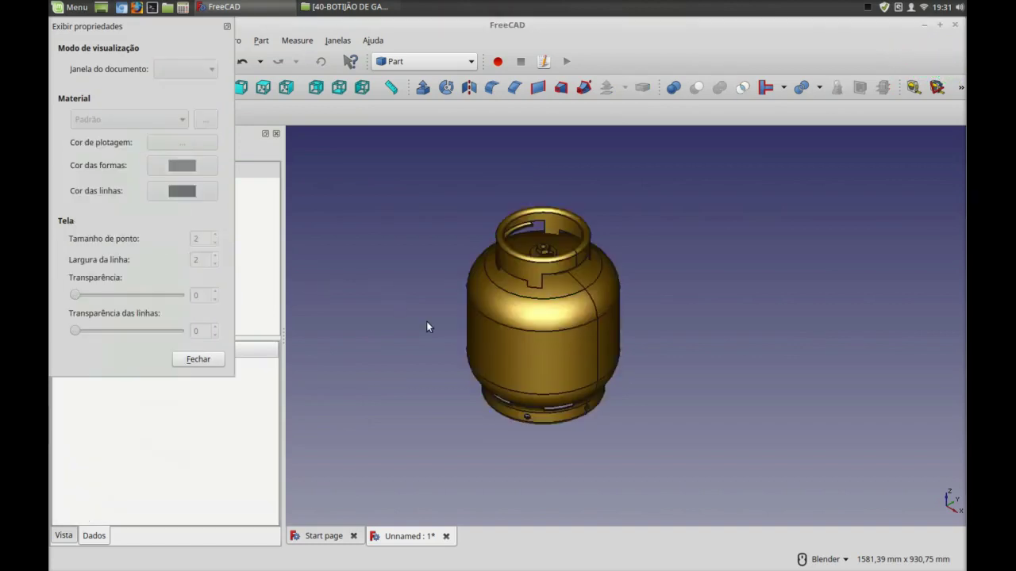
Orbit and zoom the gold canister toward a more top-down angle.
scroll(484, 345, down, 4)
middle_drag(496, 340, 519, 327)
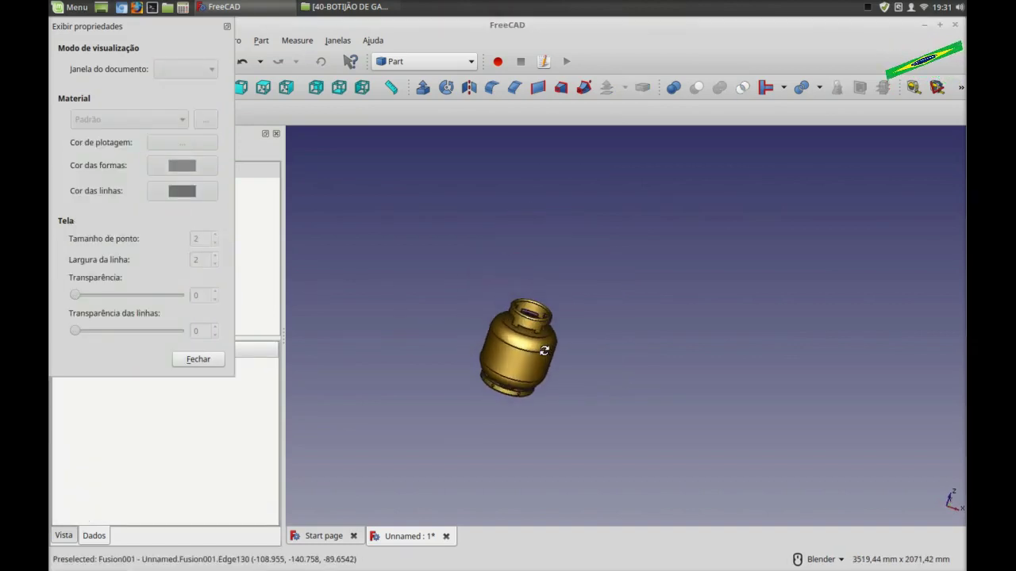
scroll(476, 341, up, 4)
scroll(578, 404, down, 2)
scroll(449, 349, up, 3)
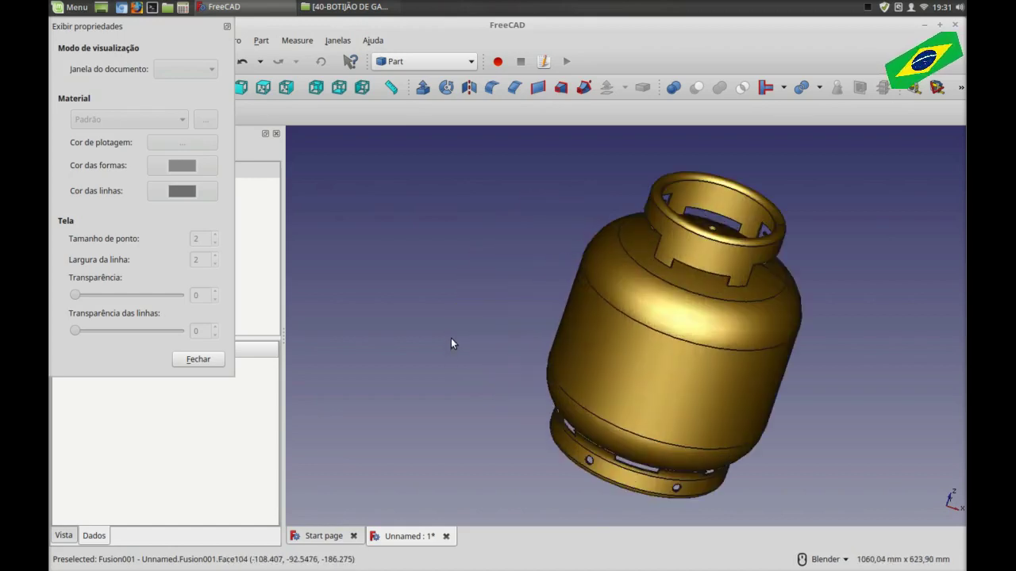
mouse_move(451, 338)
middle_down()
mouse_move(465, 345)
mouse_move(457, 372)
mouse_move(407, 333)
mouse_move(429, 305)
mouse_move(551, 294)
mouse_move(623, 263)
mouse_move(644, 278)
mouse_move(639, 297)
mouse_move(603, 312)
mouse_move(449, 347)
mouse_move(321, 336)
mouse_move(360, 361)
mouse_move(503, 352)
mouse_move(440, 357)
middle_up()
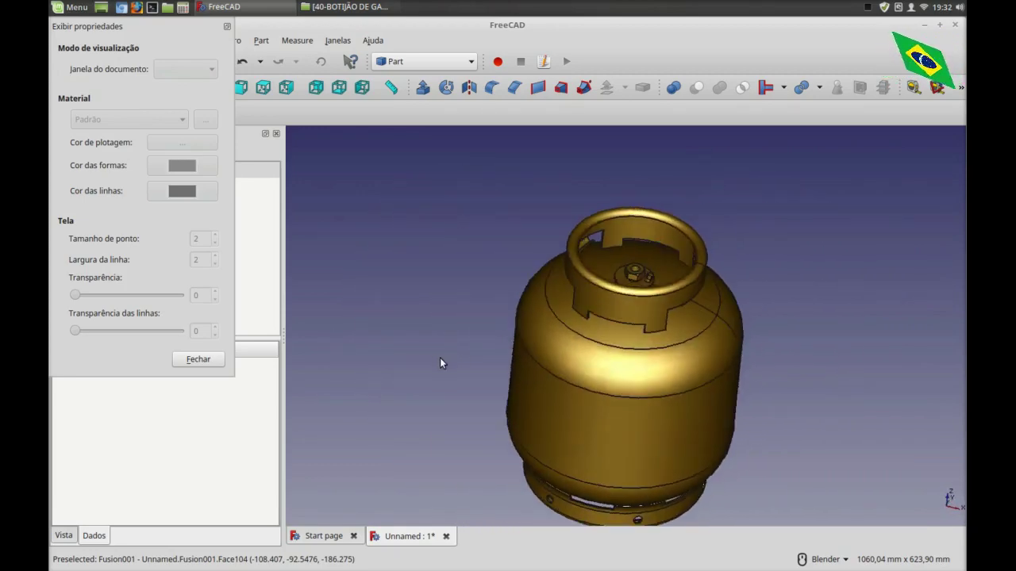
Zoom and orbit further to inspect the canister's top up close.
scroll(659, 288, up, 3)
scroll(629, 282, up, 5)
scroll(630, 281, down, 3)
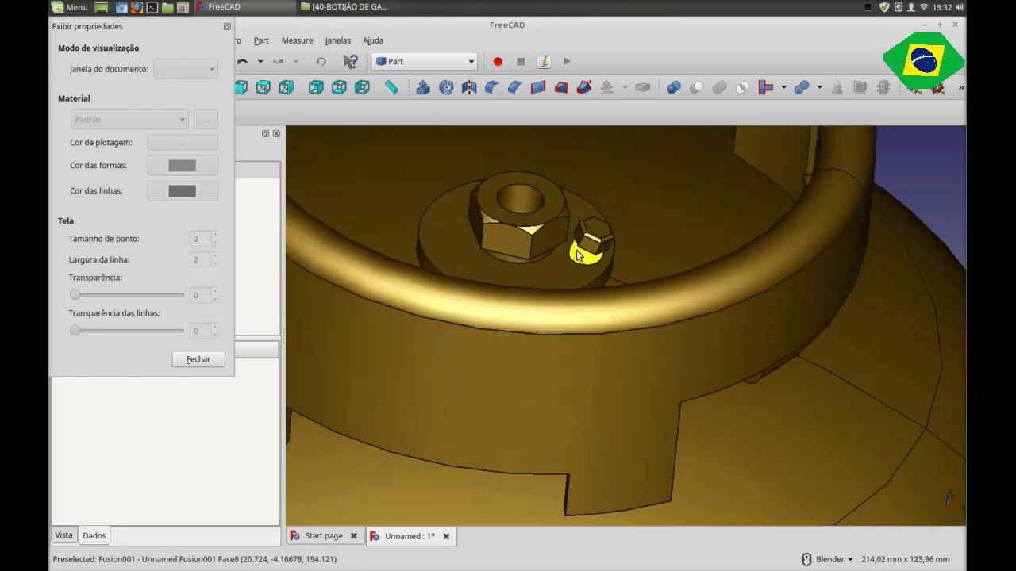
scroll(582, 245, down, 4)
middle_drag(576, 248, 571, 270)
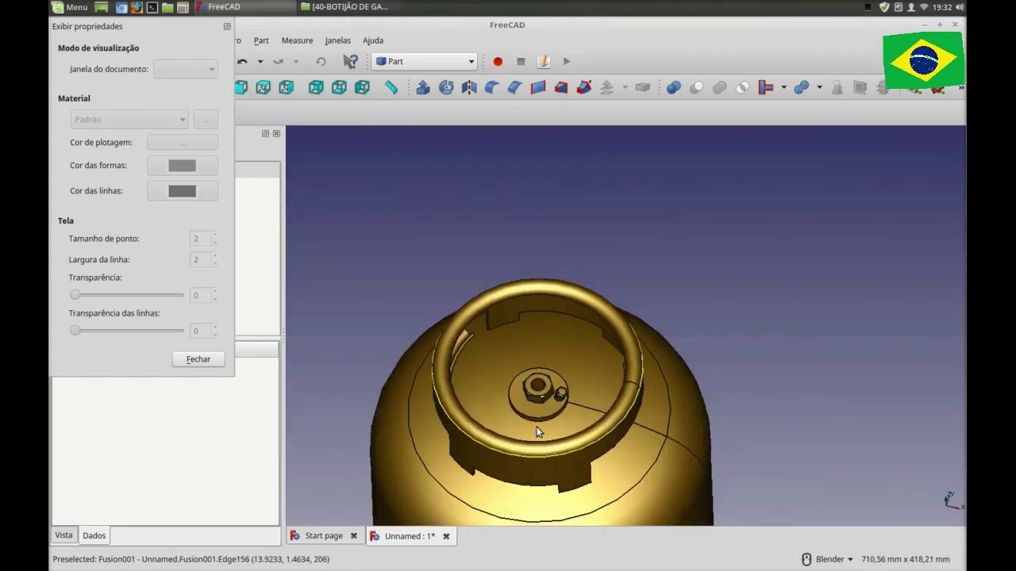
scroll(537, 389, up, 2)
scroll(568, 326, up, 5)
scroll(583, 308, down, 1)
scroll(583, 308, down, 5)
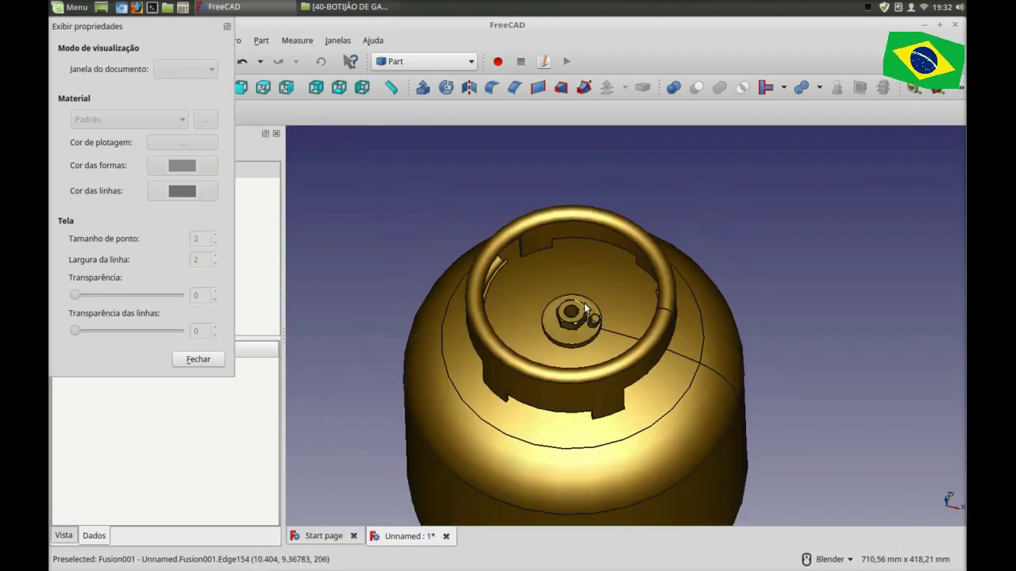
scroll(634, 302, down, 3)
mouse_move(646, 301)
middle_down()
mouse_move(646, 320)
mouse_move(681, 347)
mouse_move(714, 341)
mouse_move(751, 313)
mouse_move(725, 286)
mouse_move(660, 276)
mouse_move(699, 297)
middle_up()
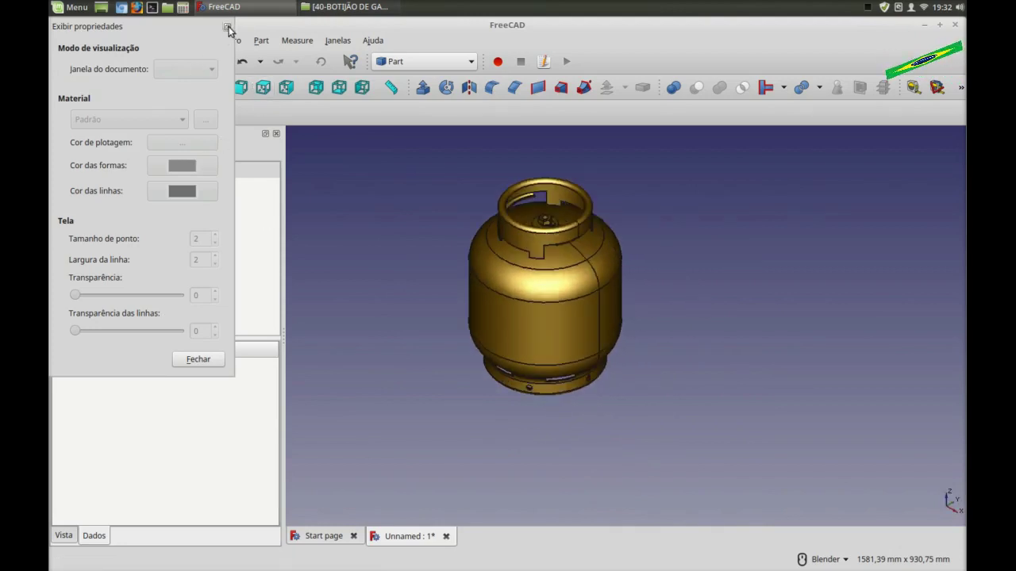
click(198, 359)
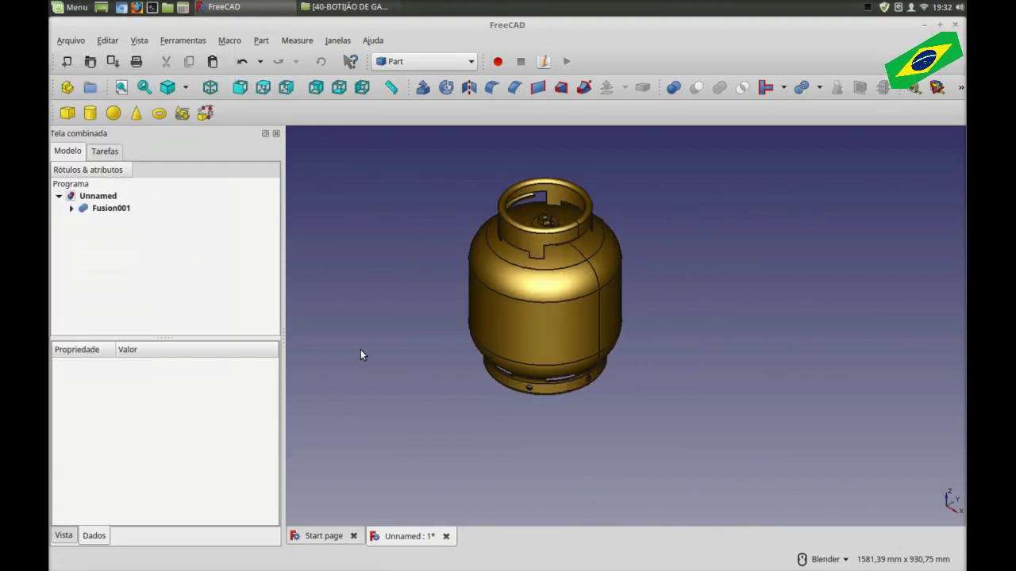
scroll(555, 413, down, 2)
scroll(466, 280, up, 3)
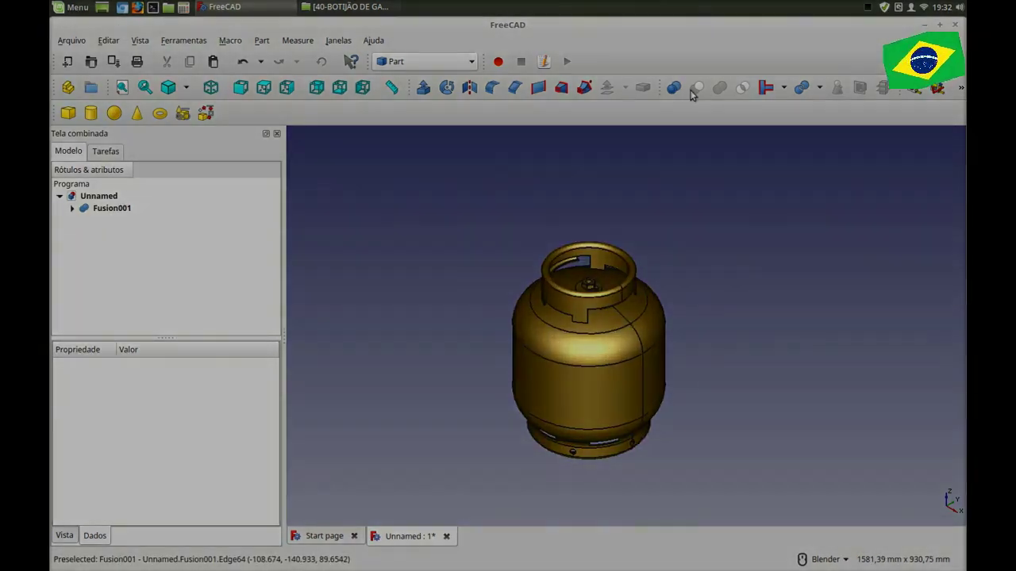